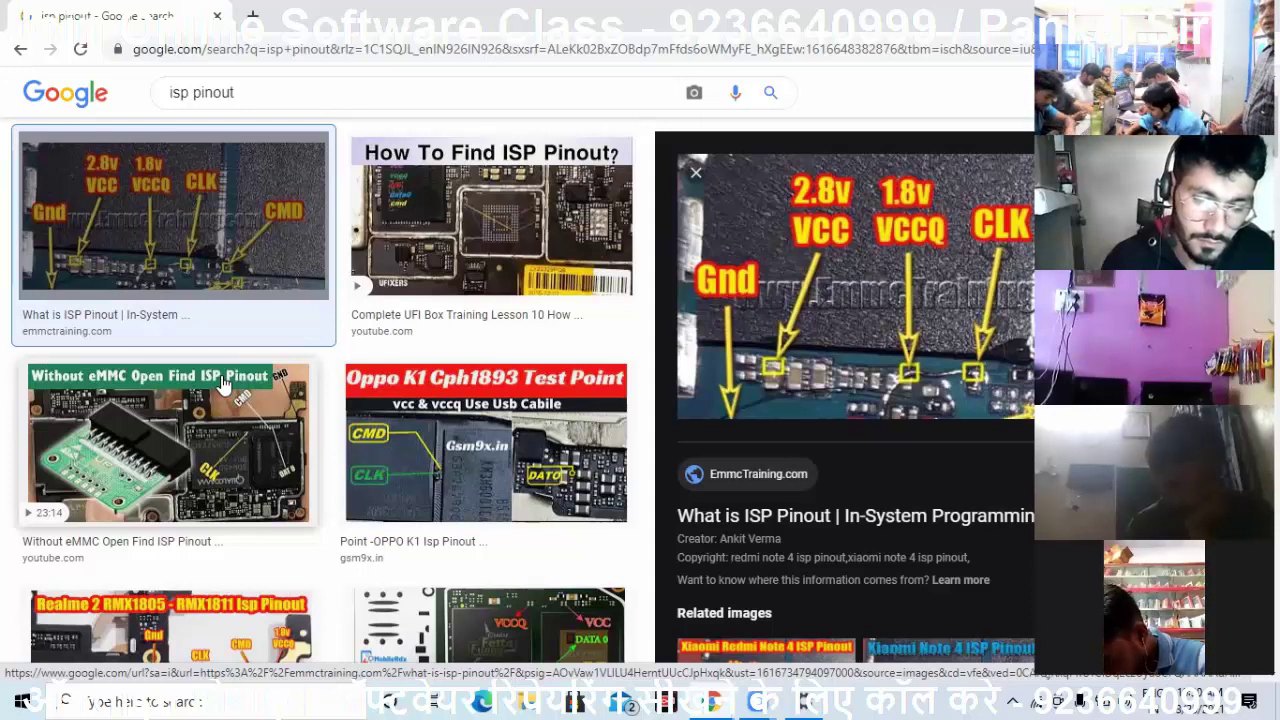
Step: Preview the eMMC, Oppo K1 and Samsung J500F images in the isp pinout results, and minimize the browser
left_click(175, 452)
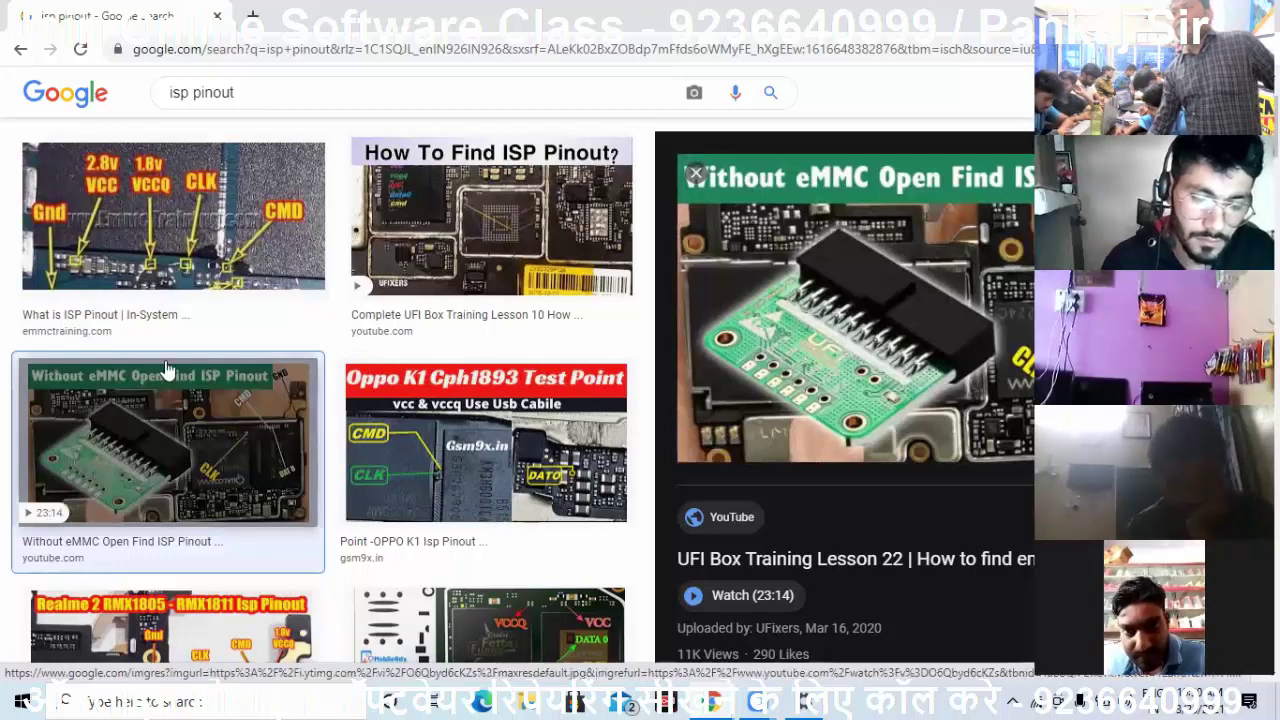
left_click(384, 455)
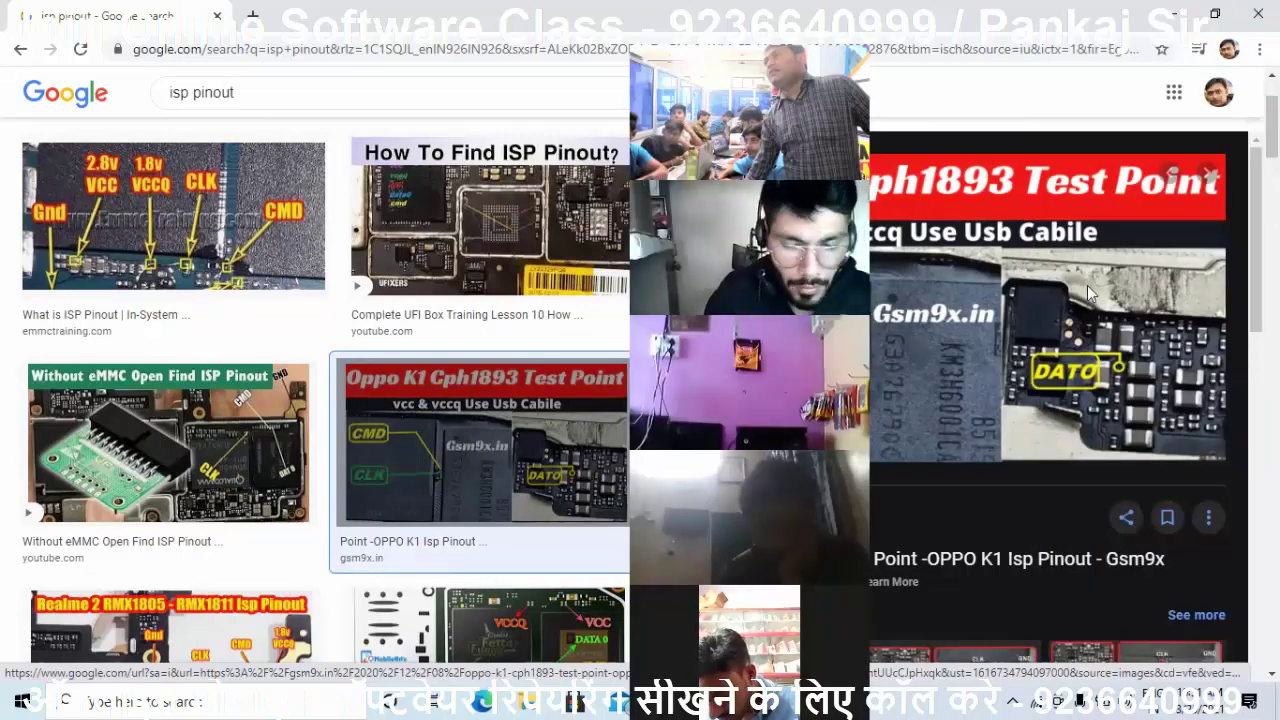
scroll(177, 556, "down", 3)
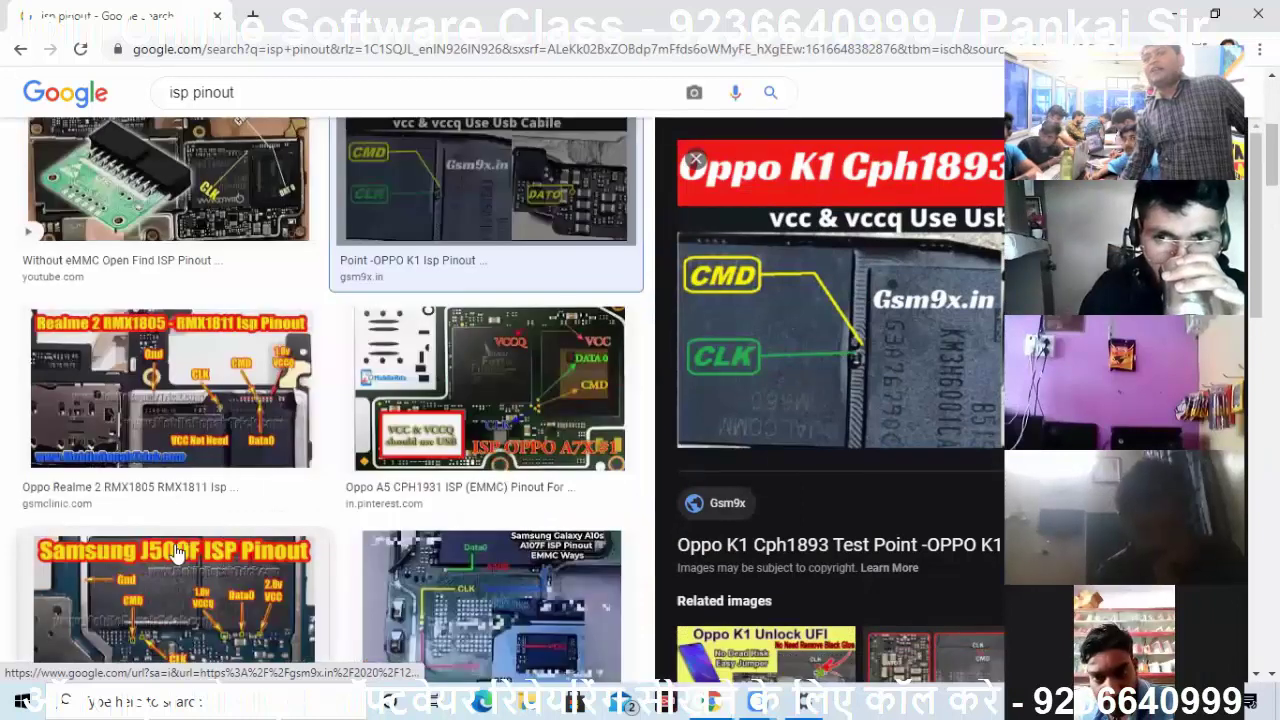
scroll(205, 541, "down", 1)
left_click(205, 541)
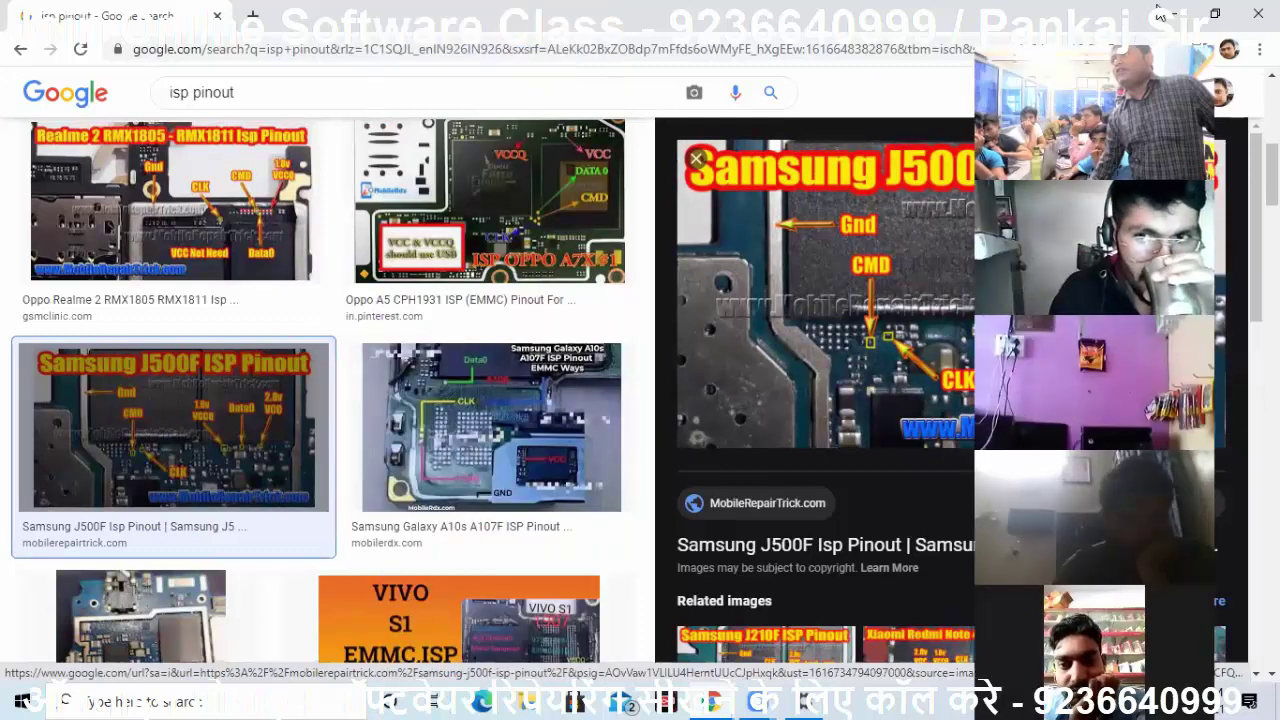
left_click(1172, 14)
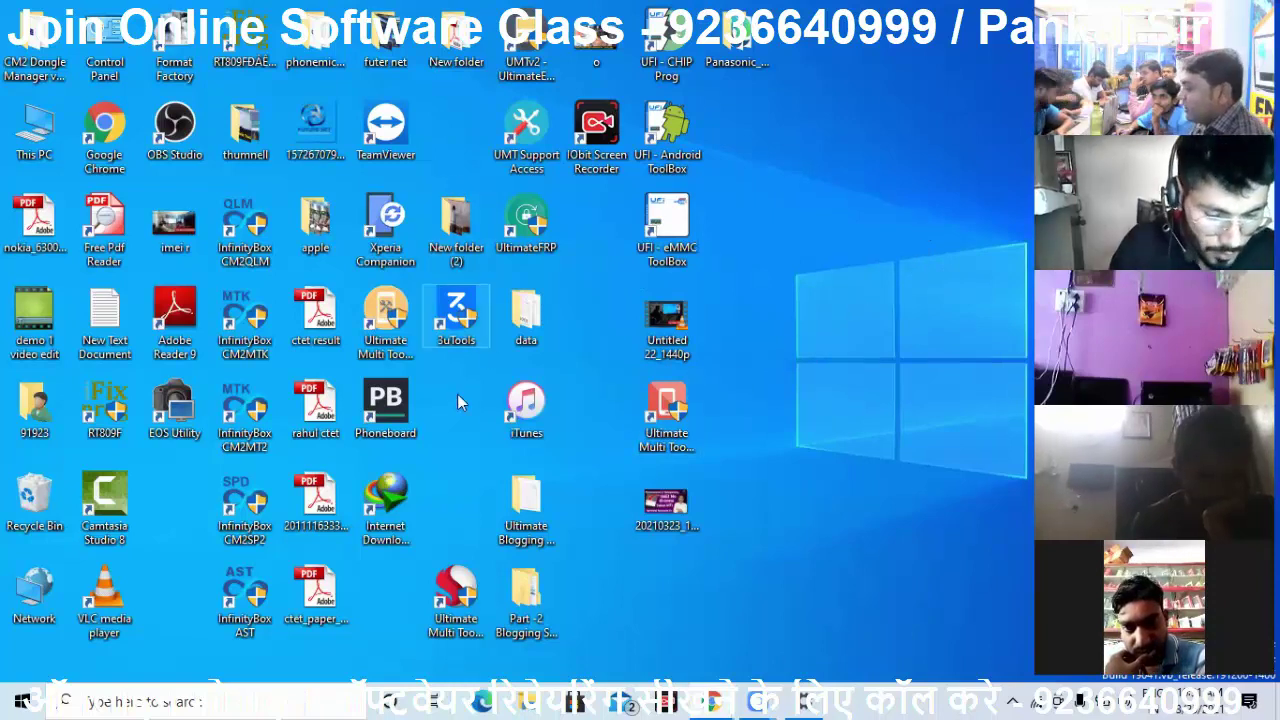
Step: Move the two Ultimate Multi Tool shortcuts and the UMT Support Access shortcut into one column in the desktop's empty area
left_click_drag(667, 405, 786, 158)
left_click_drag(527, 128, 805, 240)
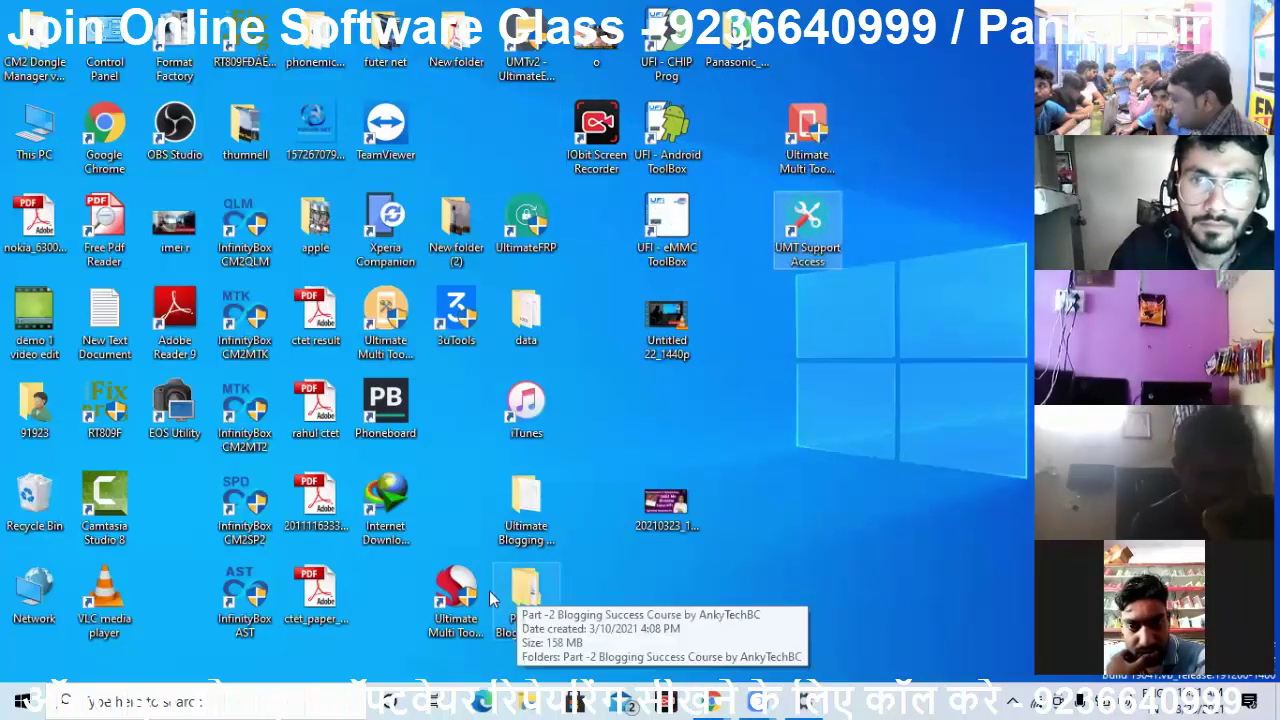
left_click_drag(456, 595, 781, 326)
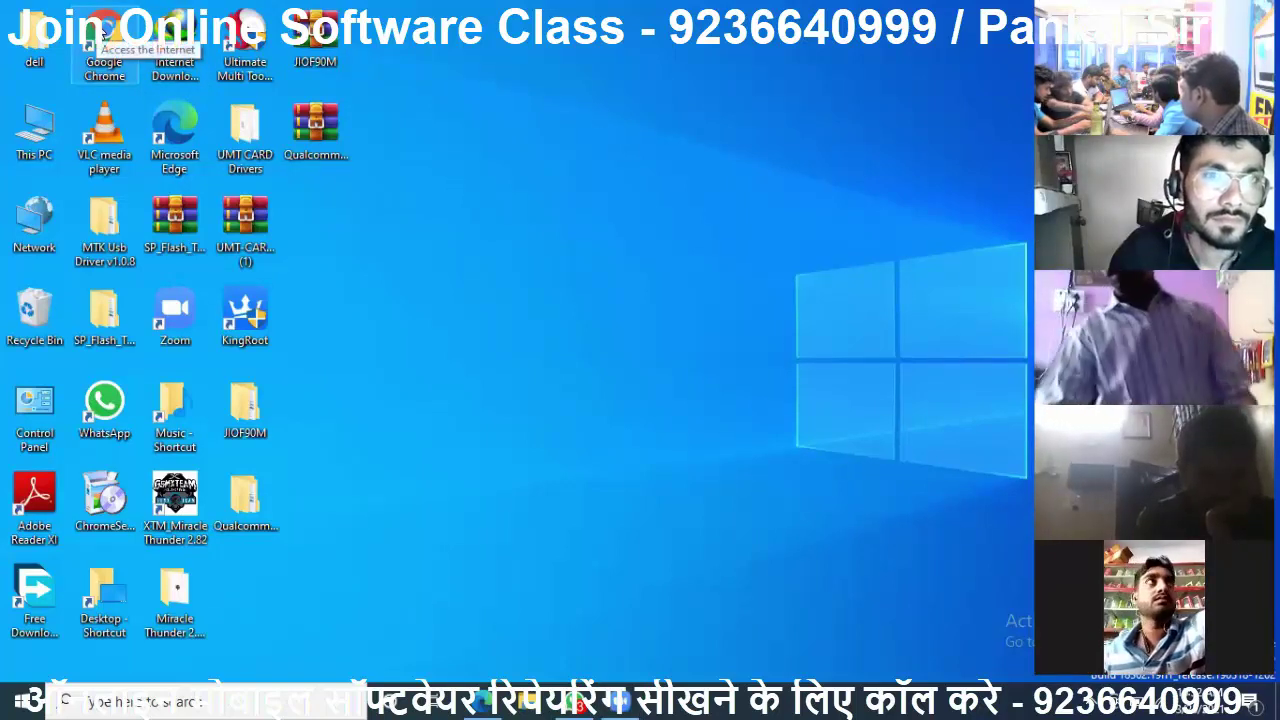
Step: Open Google Chrome from the desktop and activate the Google search box on the new tab page
double_click(103, 35)
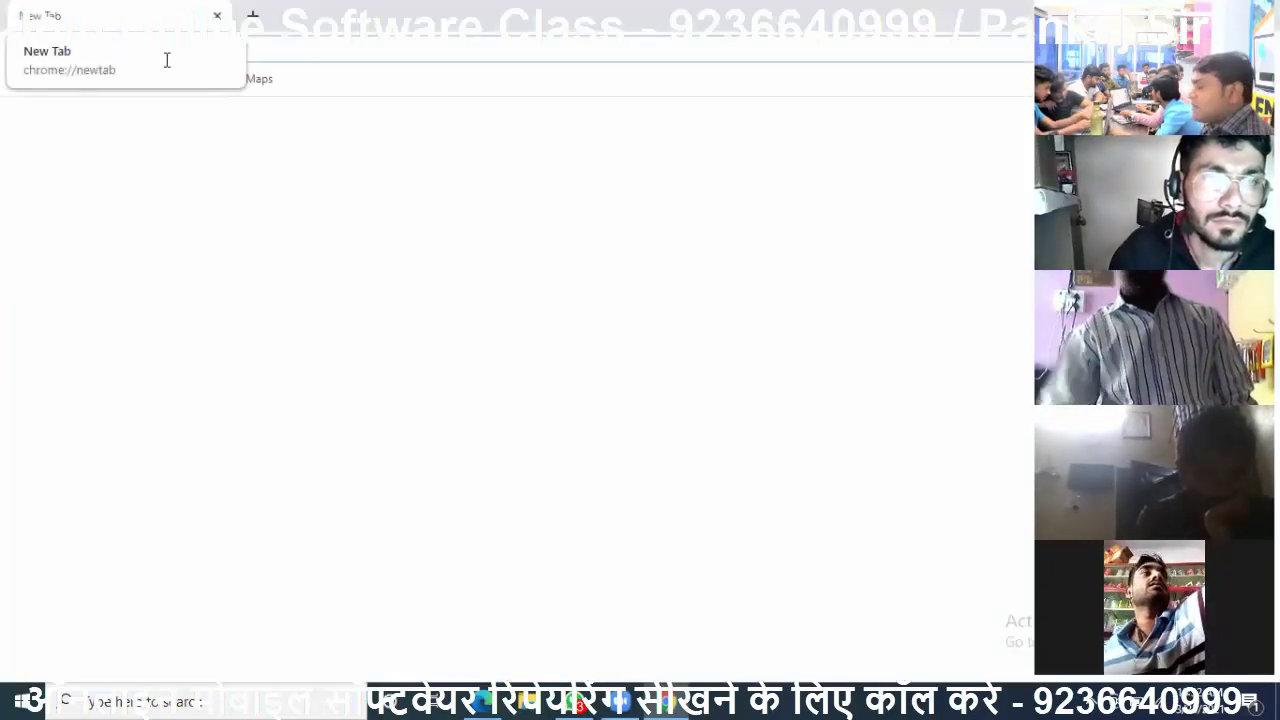
left_click(258, 49)
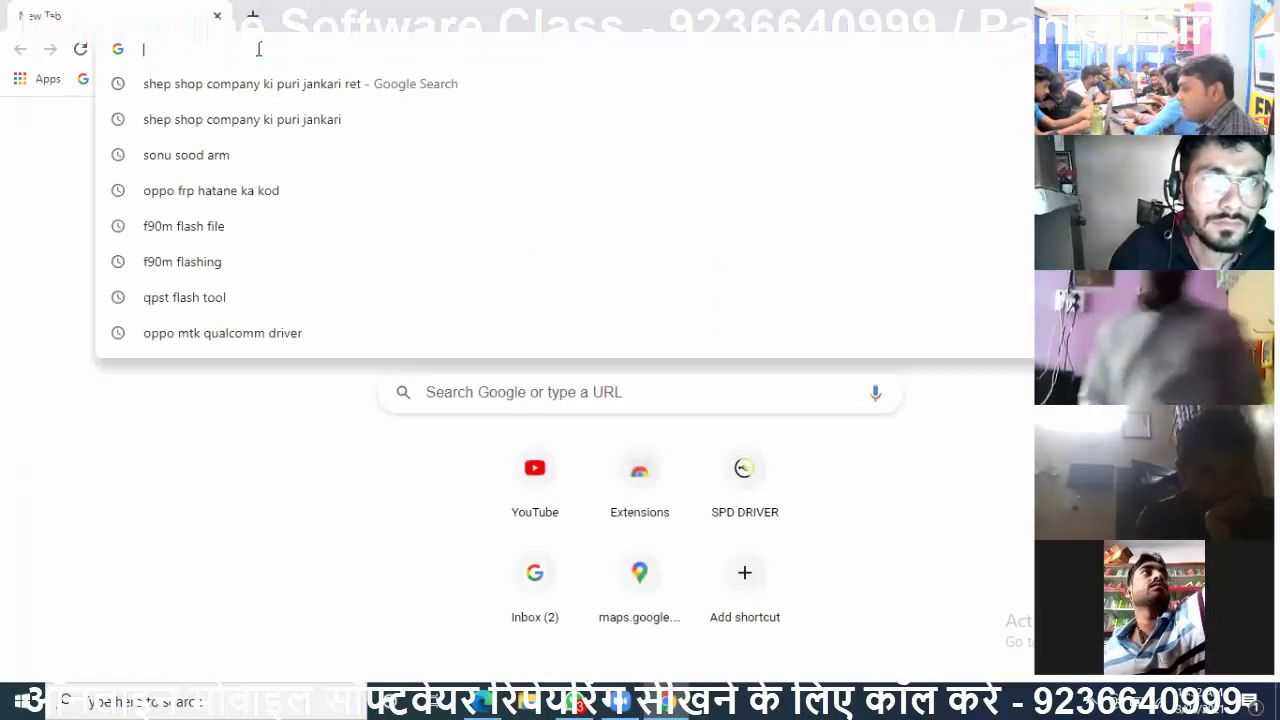
left_click(466, 392)
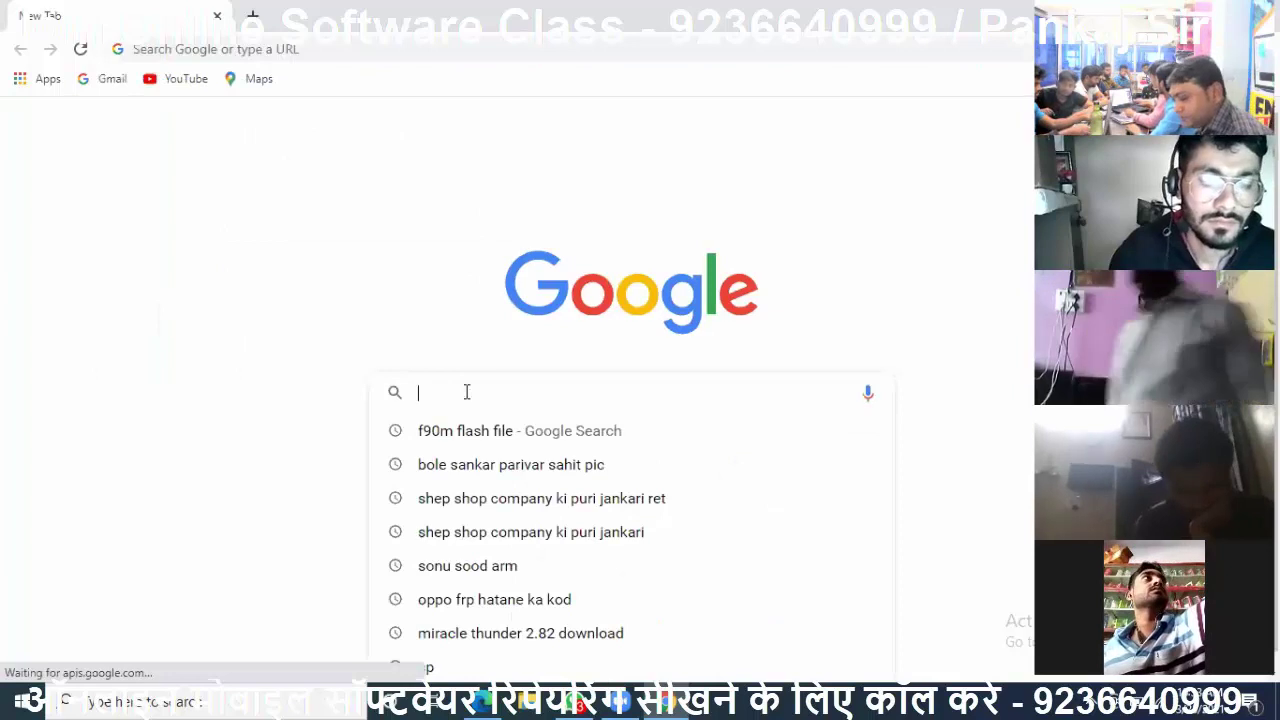
type("umt")
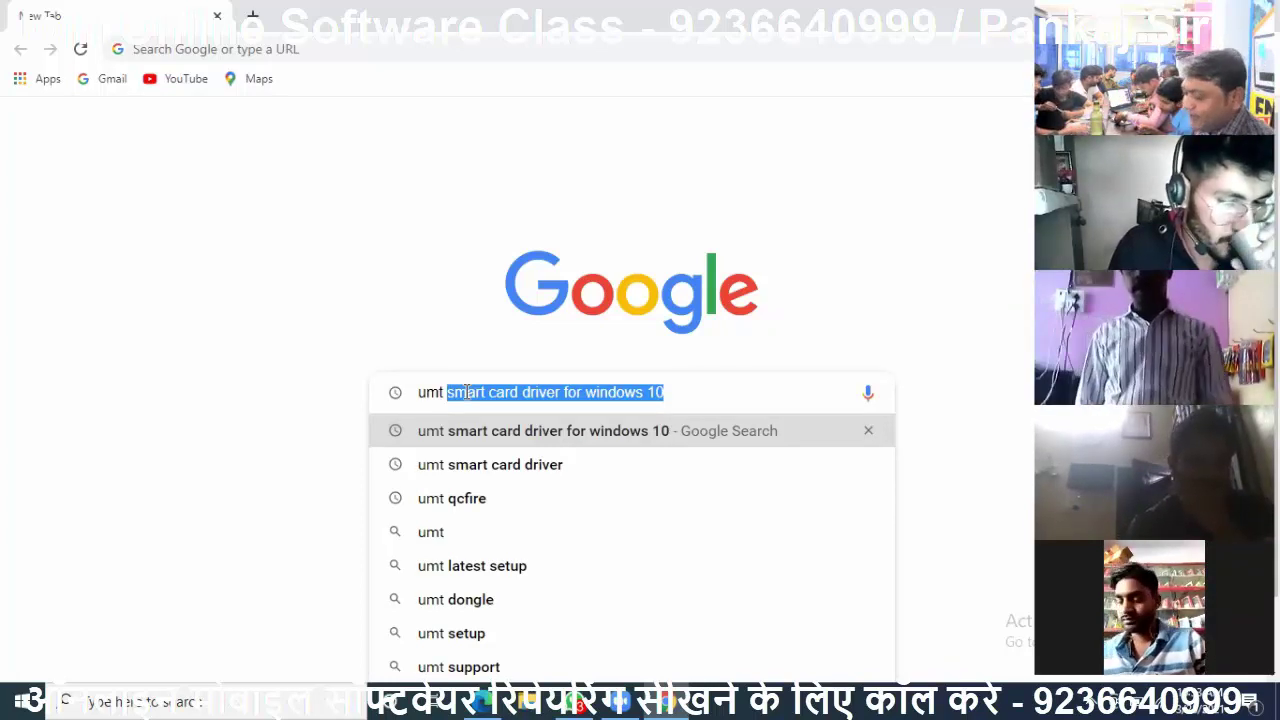
key("BackSpace")
key("BackSpace")
key("BackSpace")
key("BackSpace")
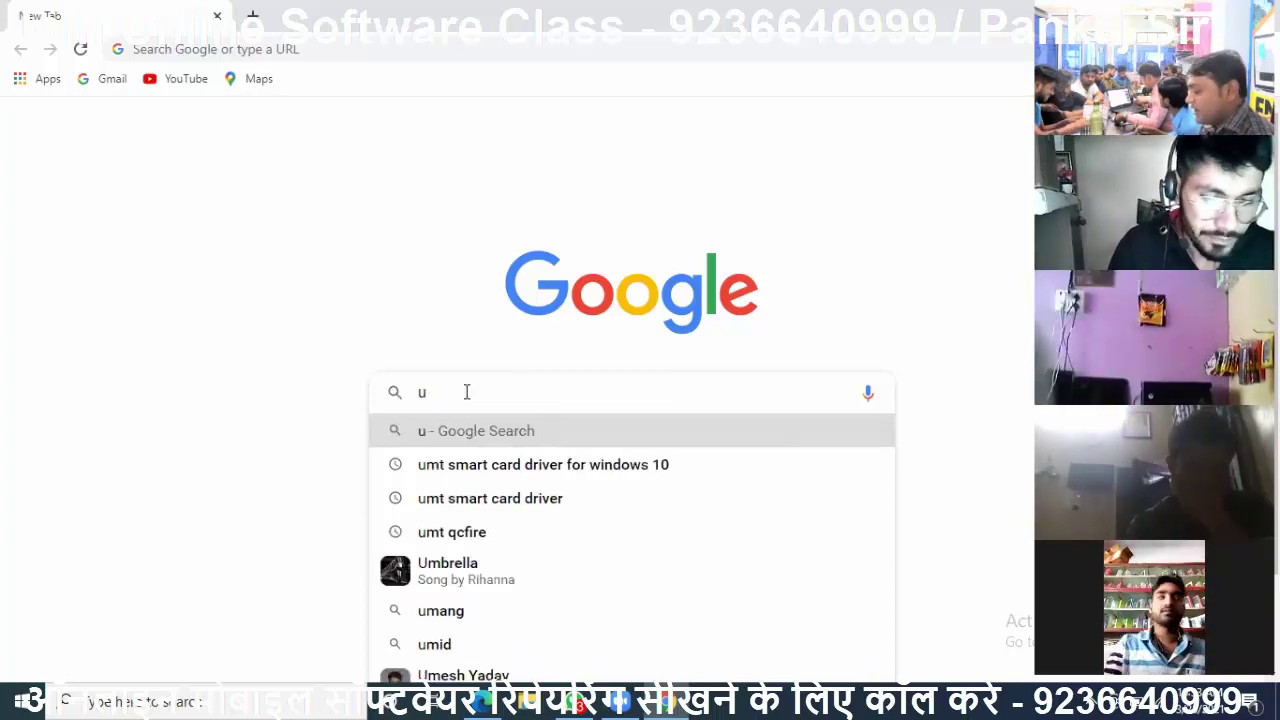
type("s")
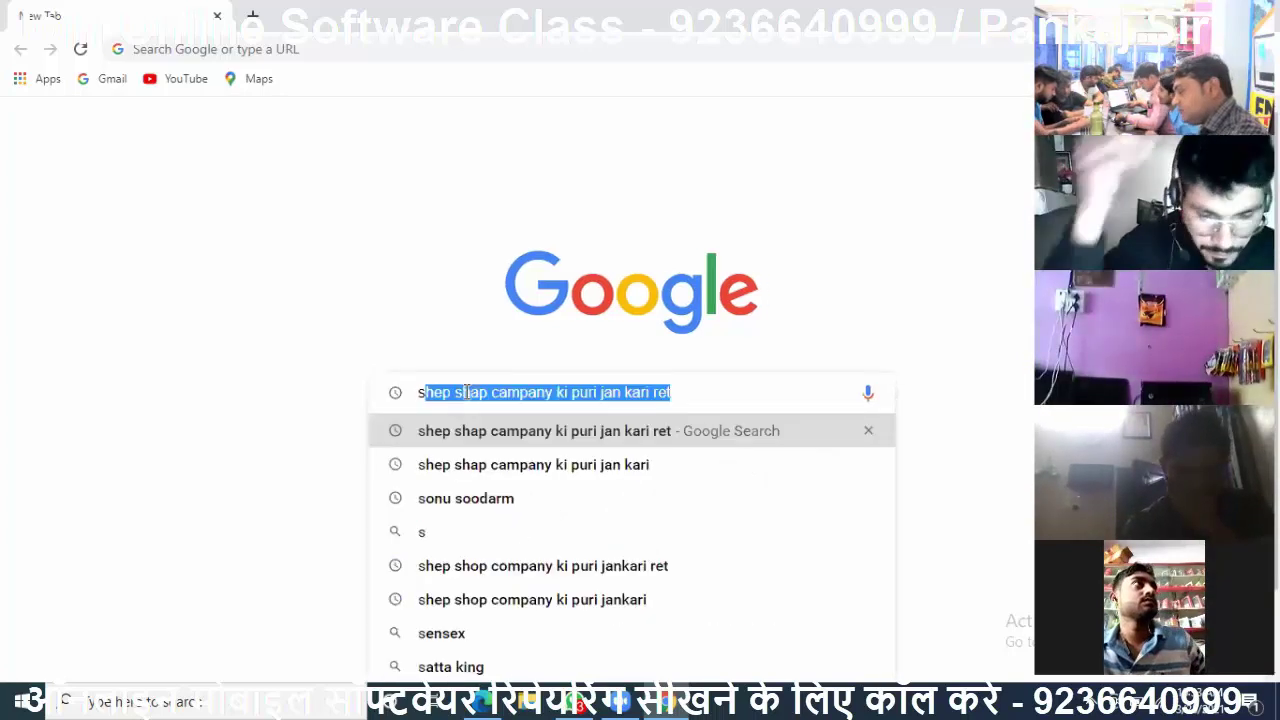
type("mat")
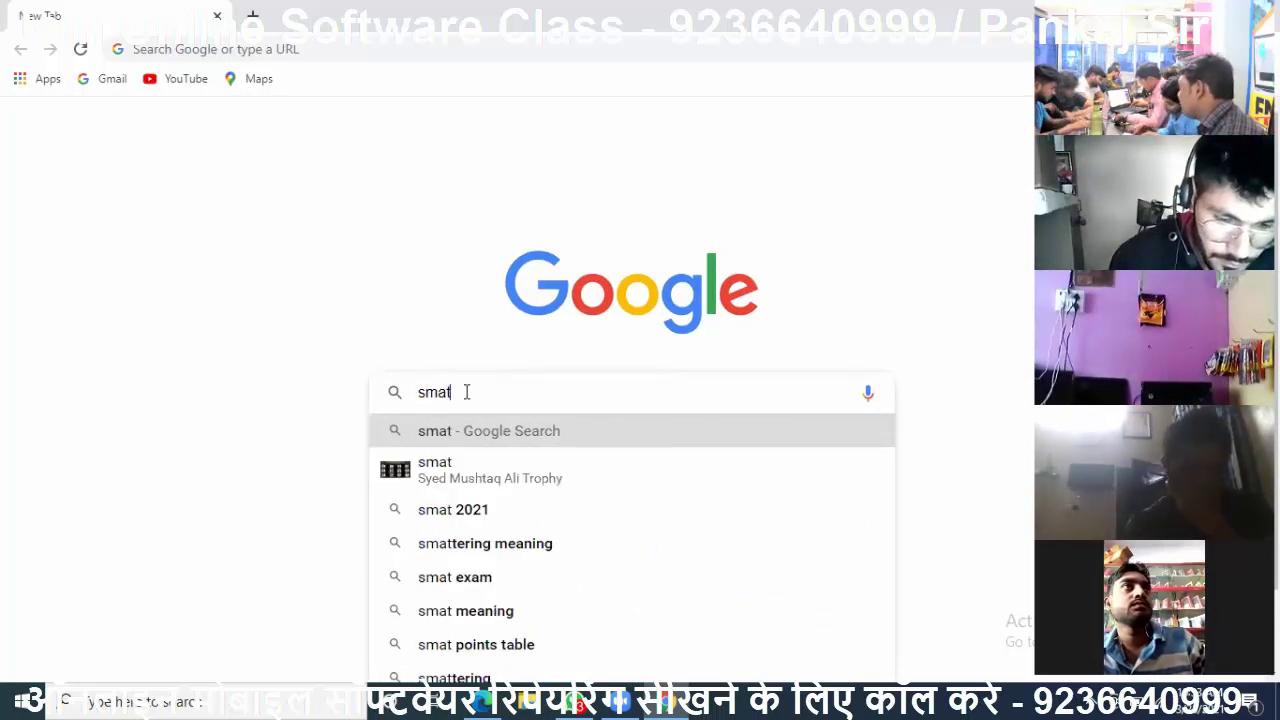
key("BackSpace")
key("BackSpace")
key("BackSpace")
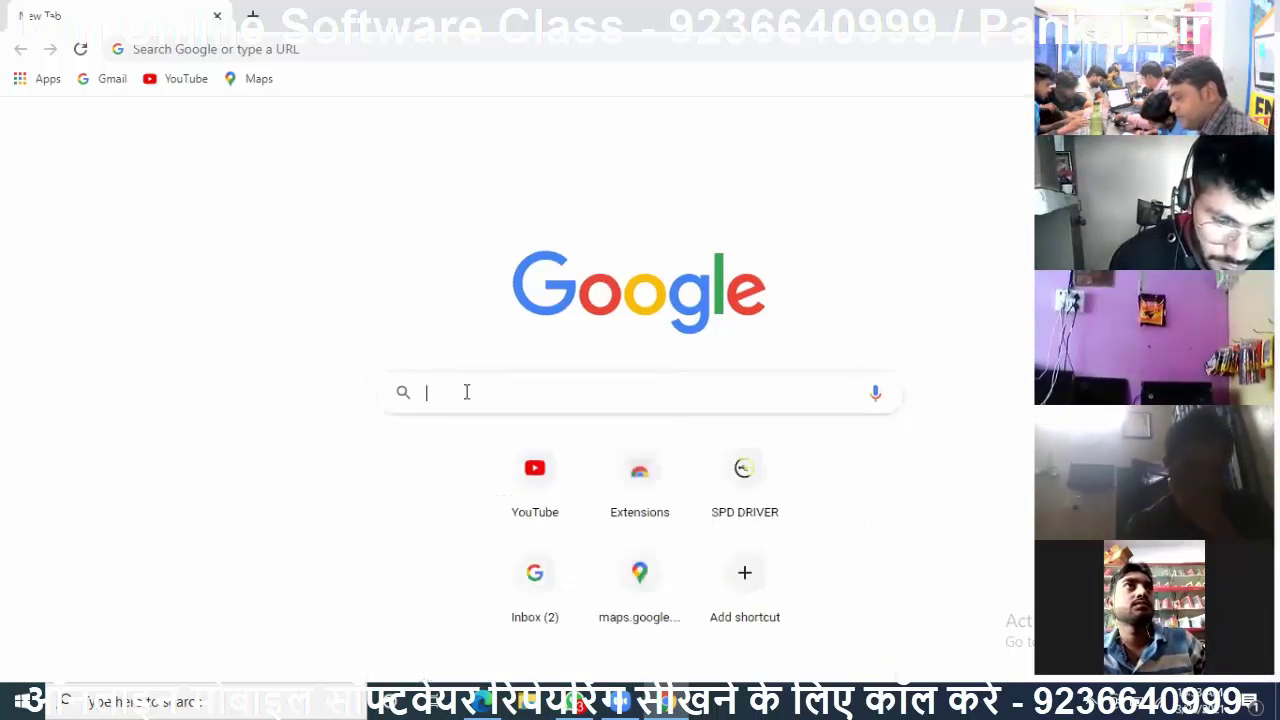
Step: Search Google for "umt smart card driver windows 10 64-bit" using the matching suggestion for umt smat cart
type("umt")
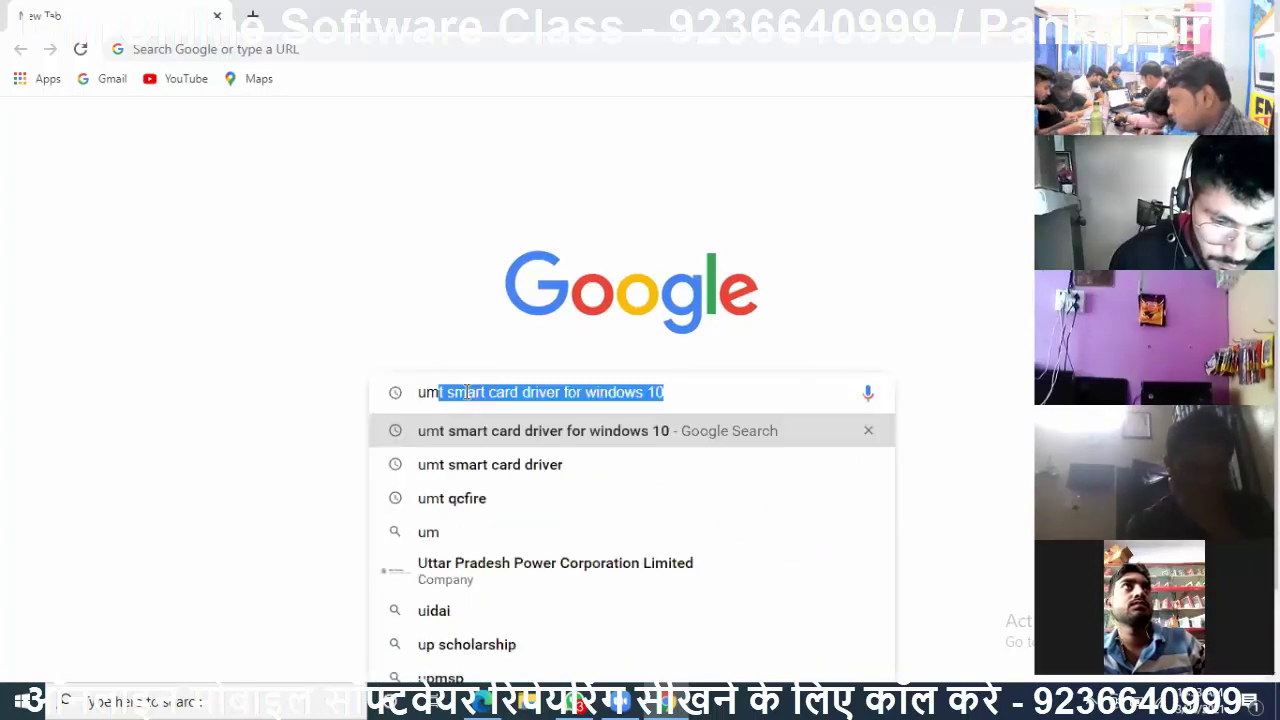
type(" s")
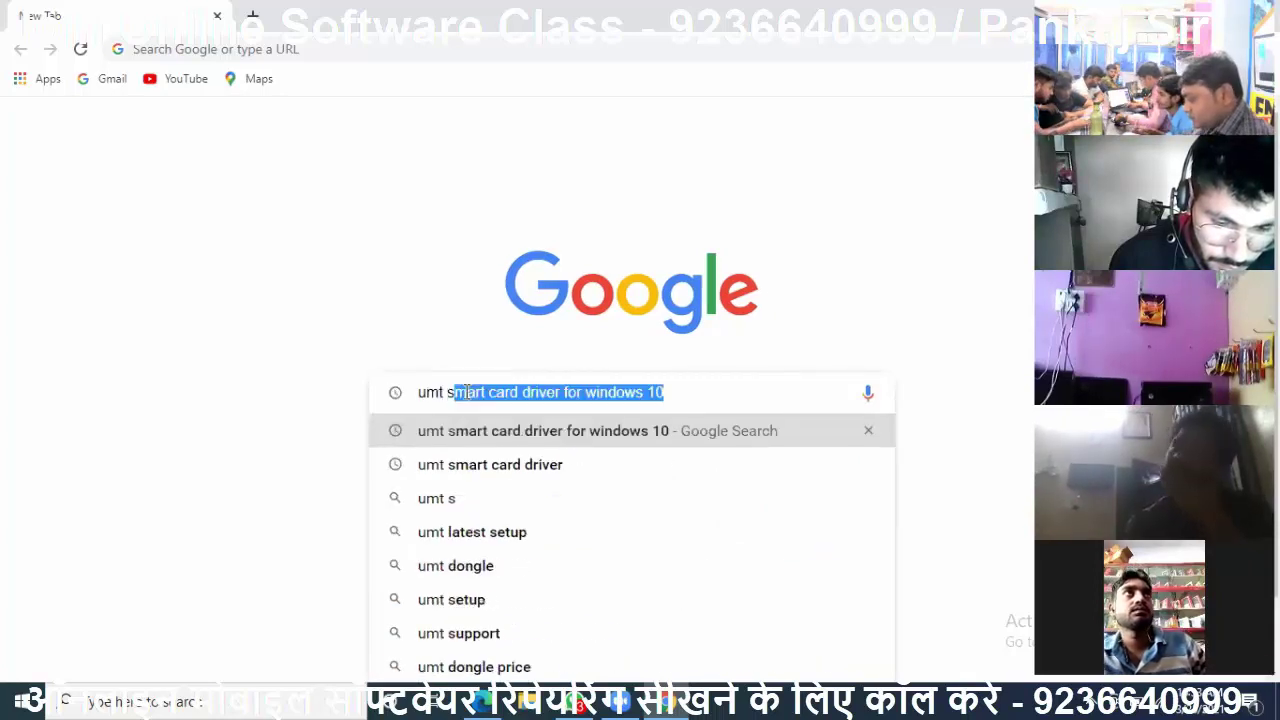
type("m")
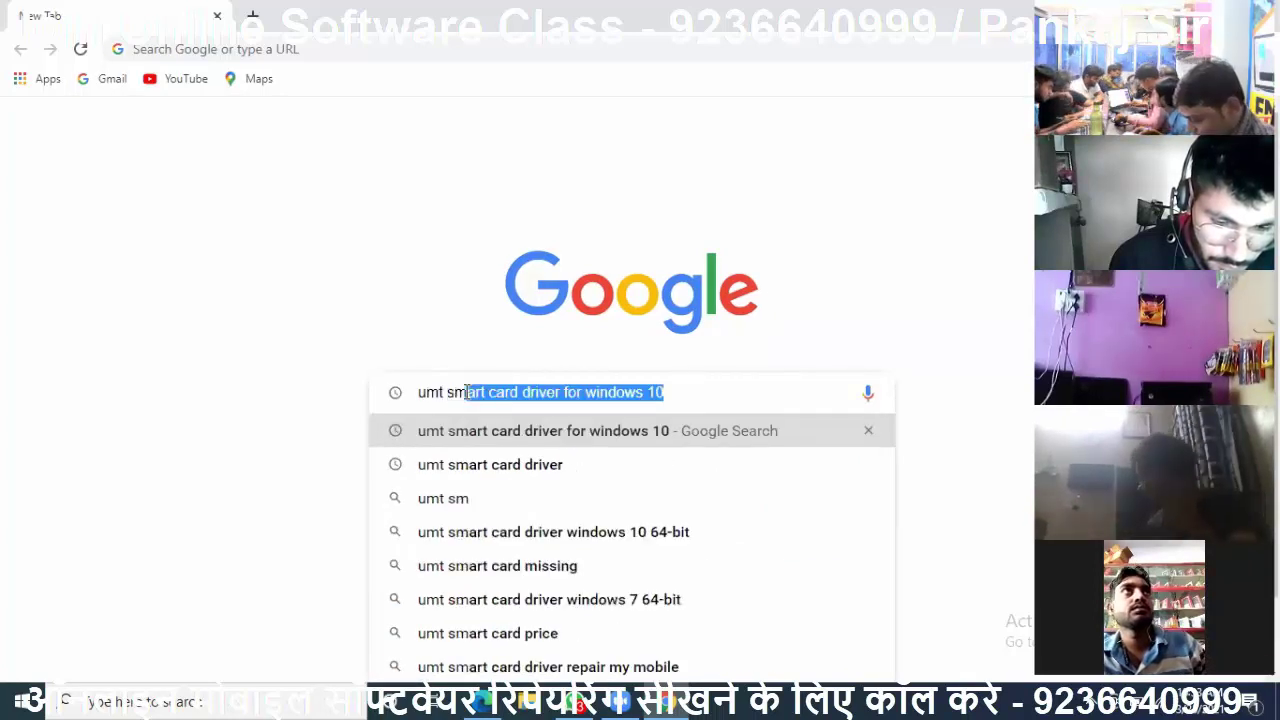
type("at")
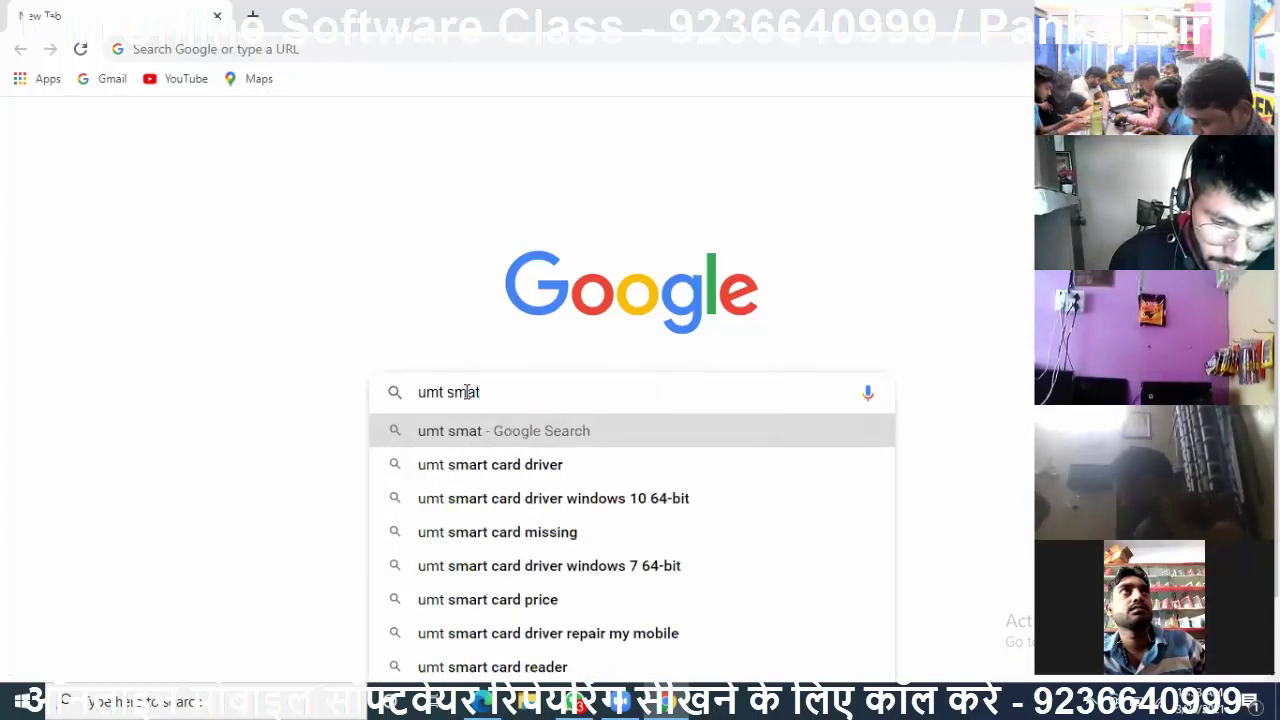
type(" ca")
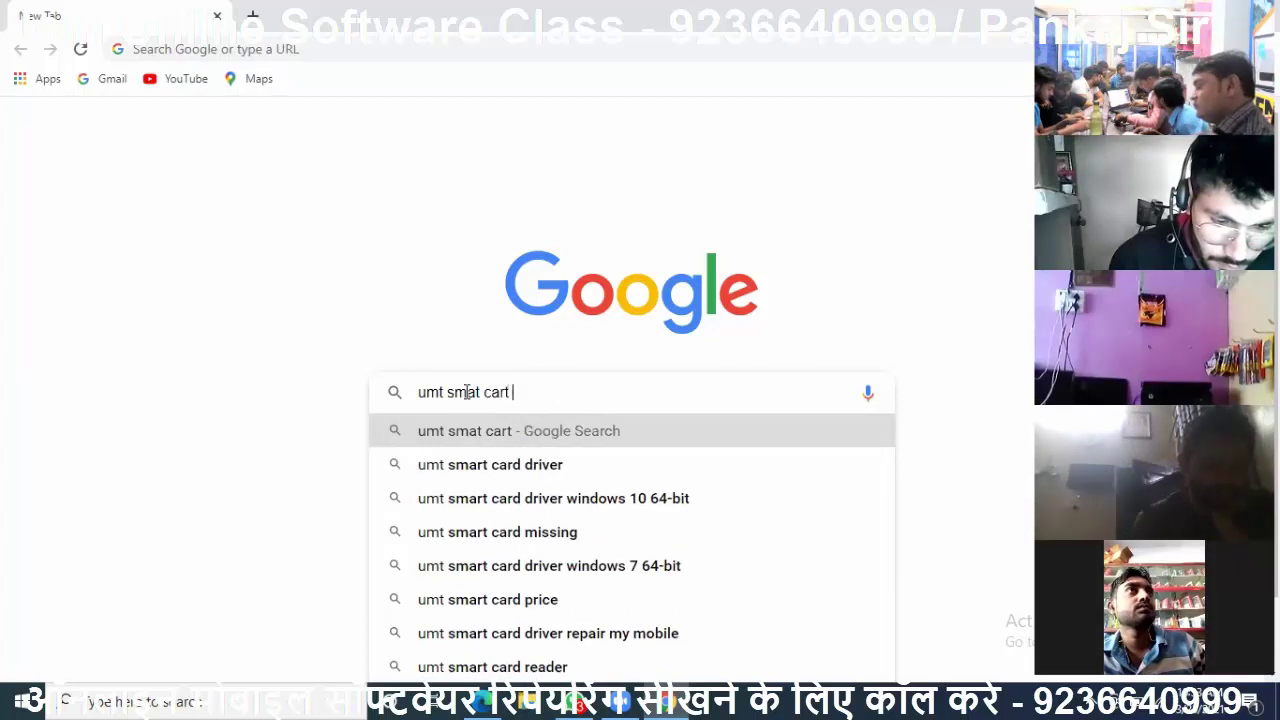
type("rt")
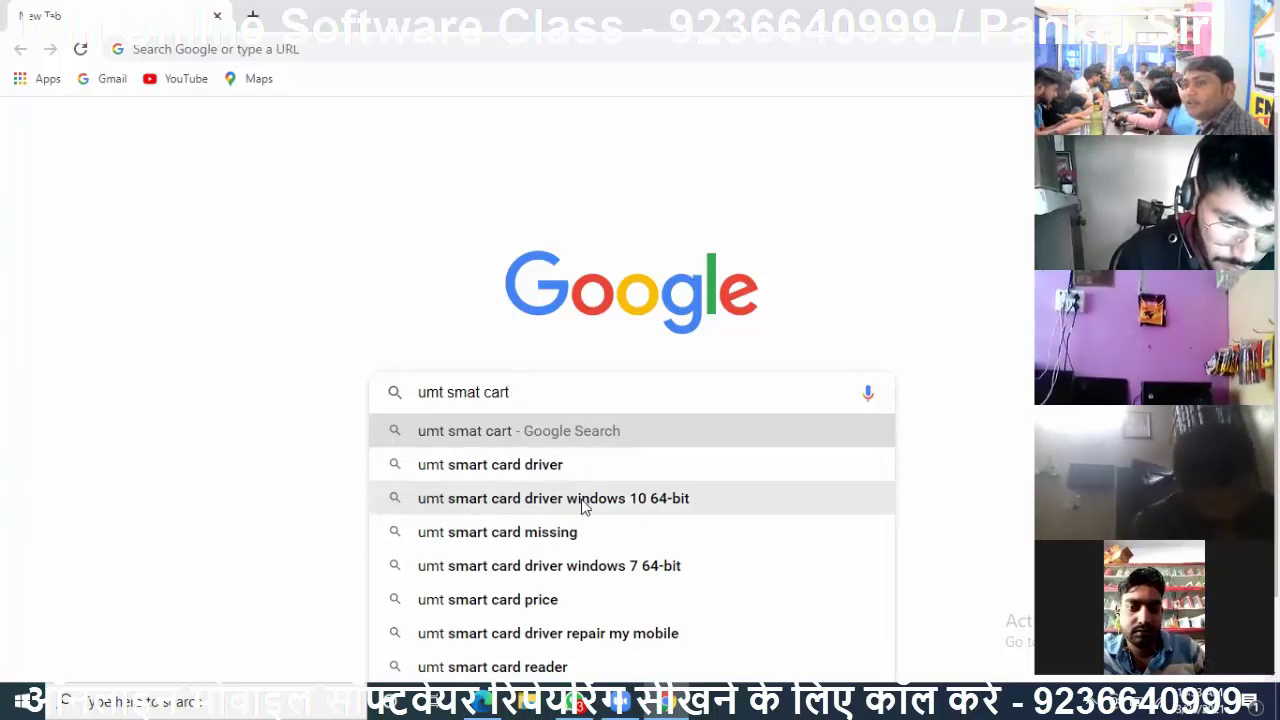
left_click(652, 505)
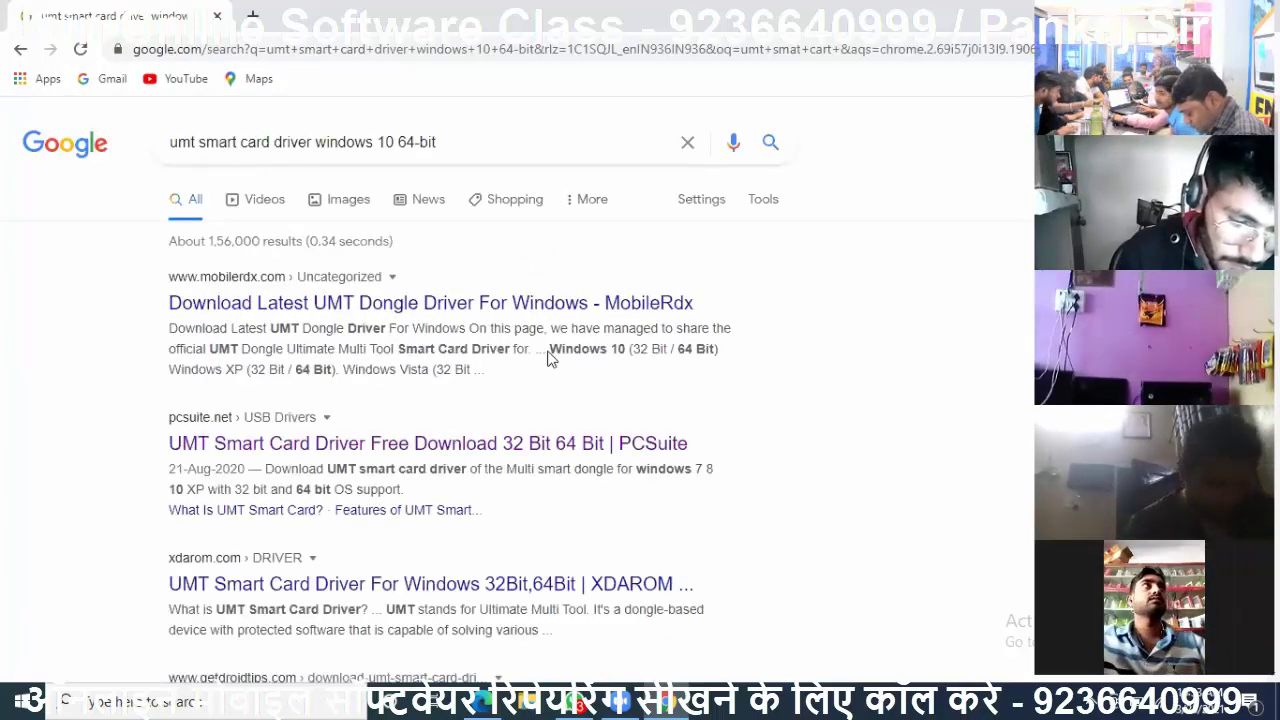
Step: Open the MobileRdx UMT dongle driver result and the PCSuite UMT Smart Card Driver result in new tabs
right_click(516, 308)
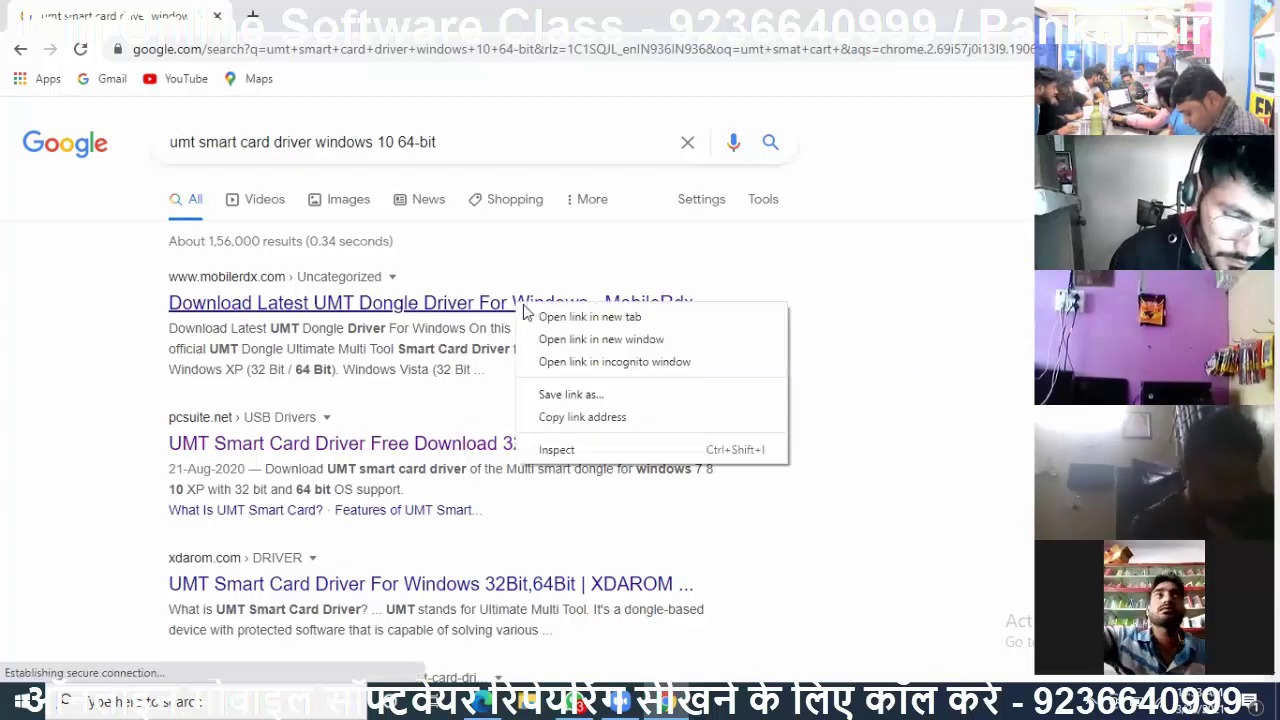
left_click(580, 317)
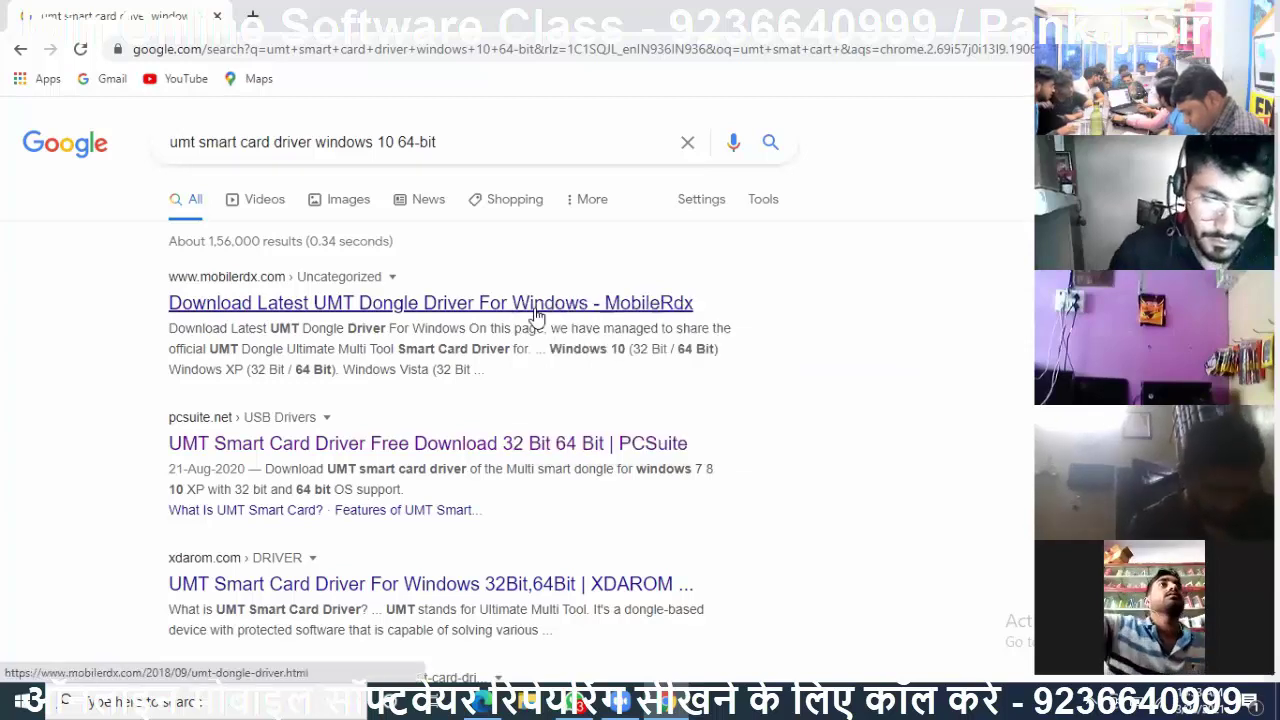
right_click(500, 446)
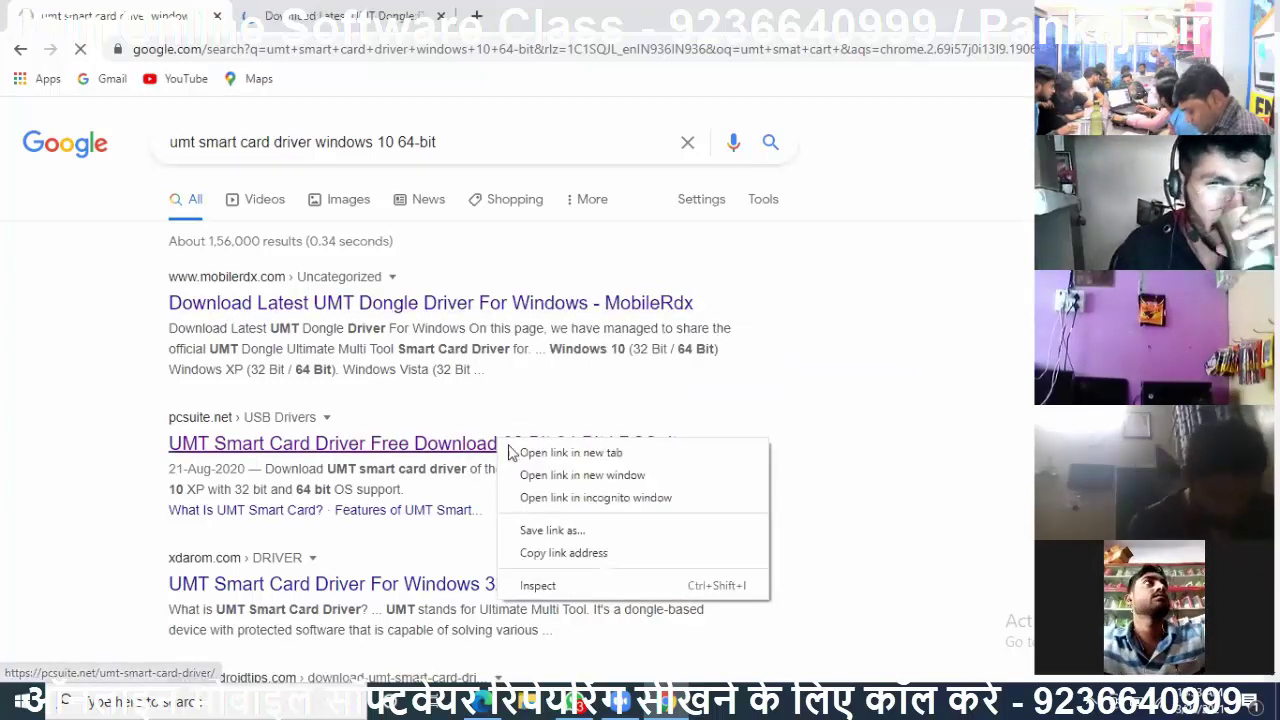
left_click(526, 455)
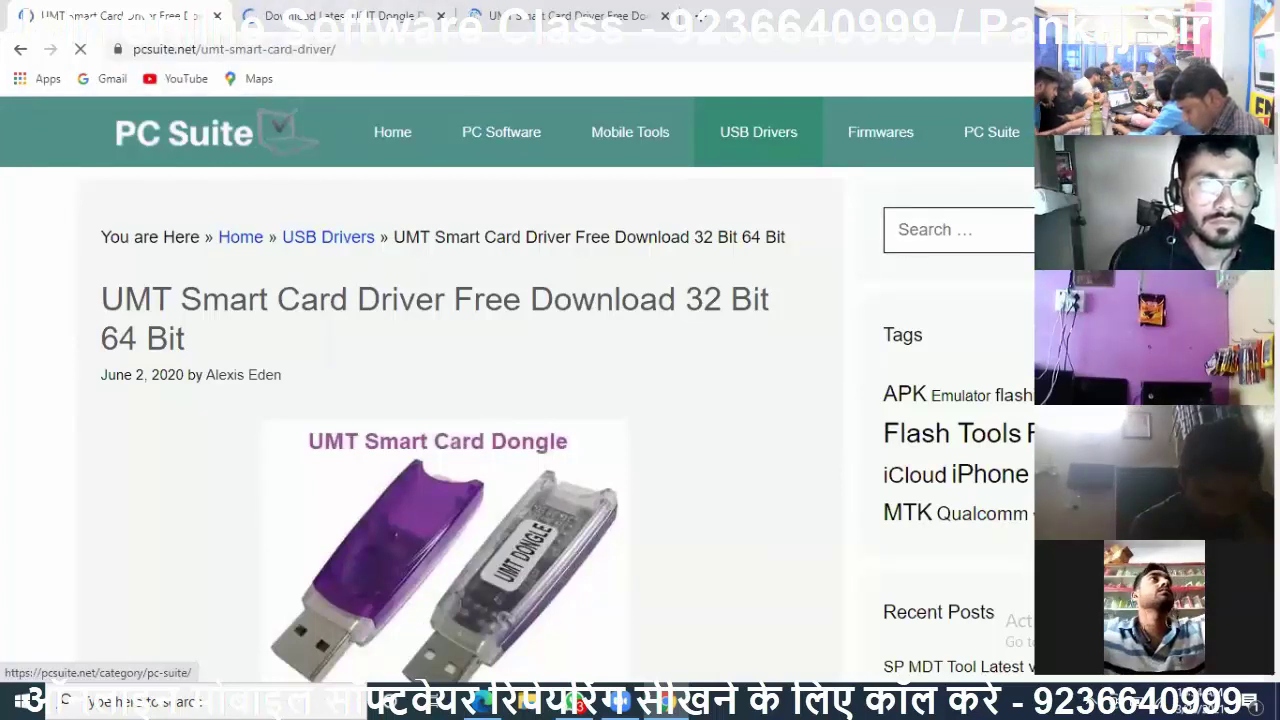
Step: Examine the PCSuite UMT Smart Card Driver page for its supported brands, download link, driver details and Windows versions
scroll(518, 390, "down", 6)
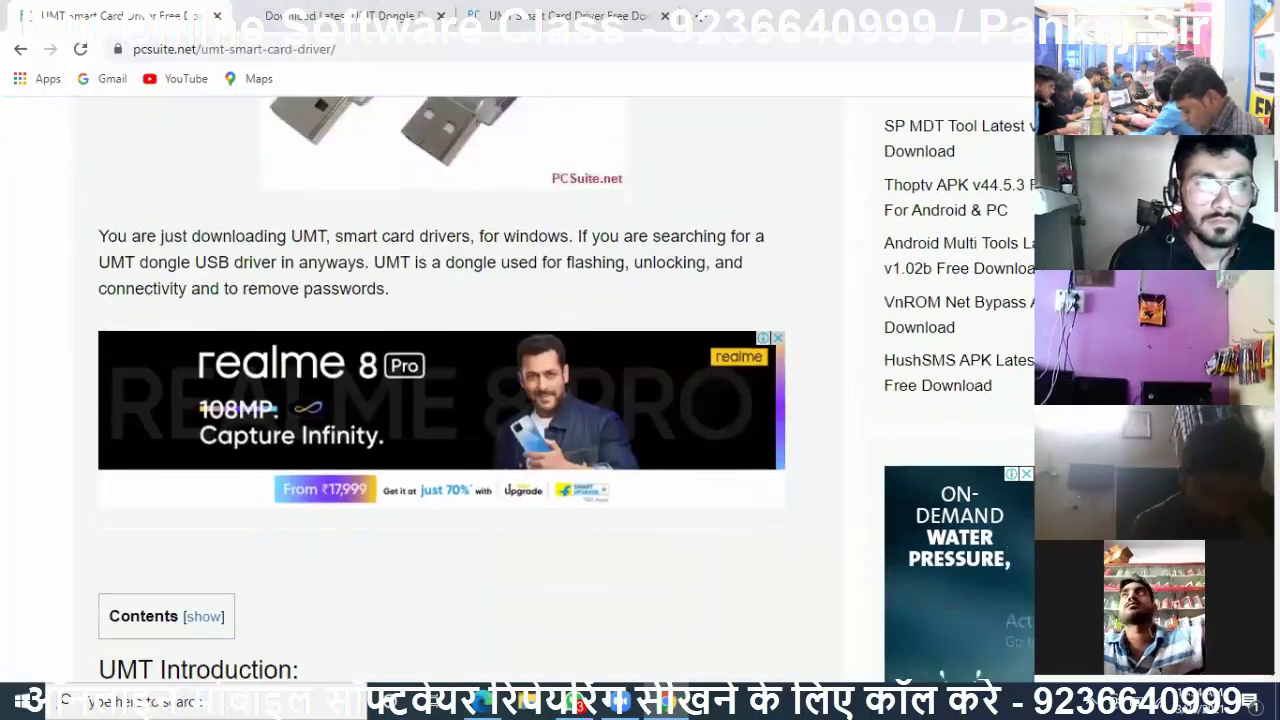
scroll(518, 390, "down", 1)
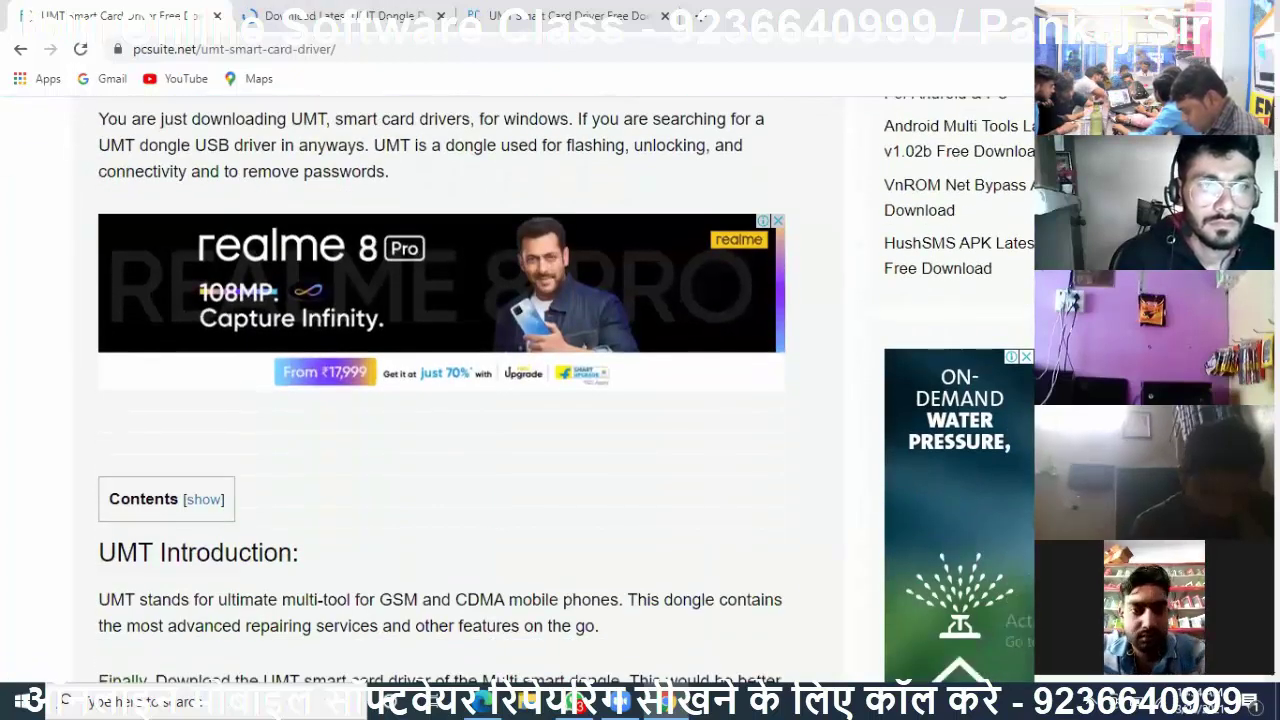
scroll(518, 390, "down", 15)
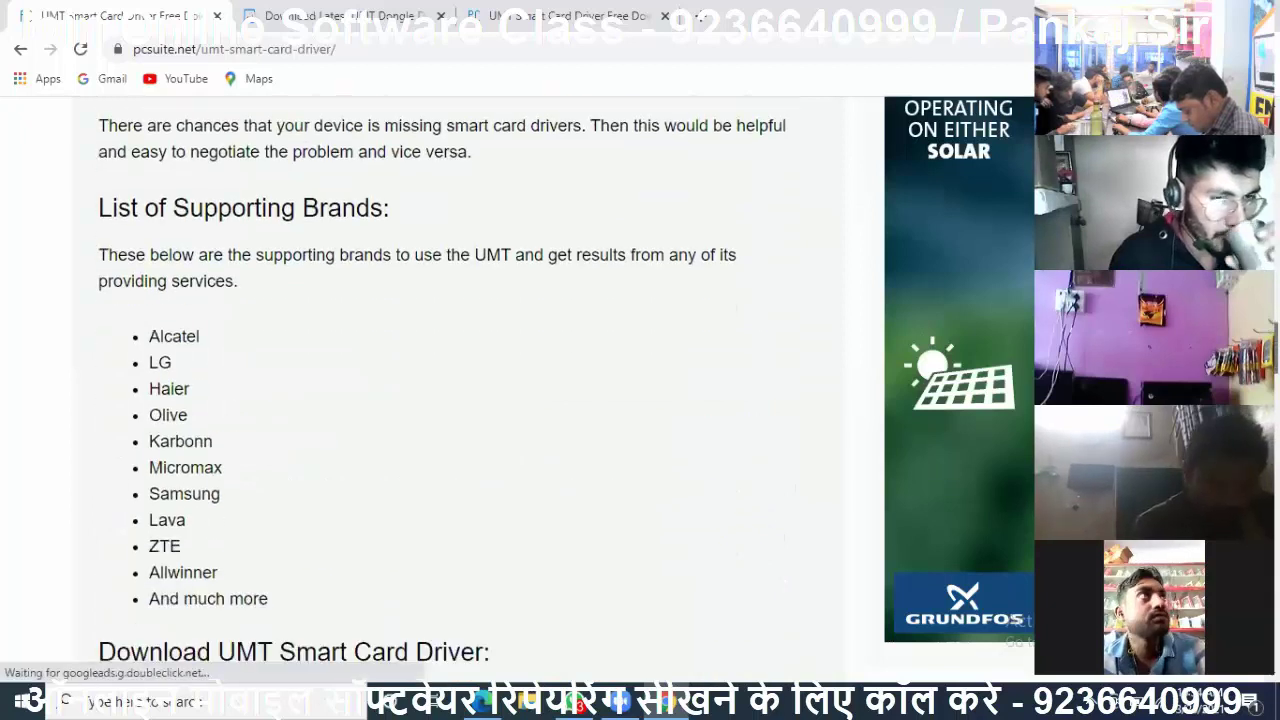
scroll(518, 390, "down", 5)
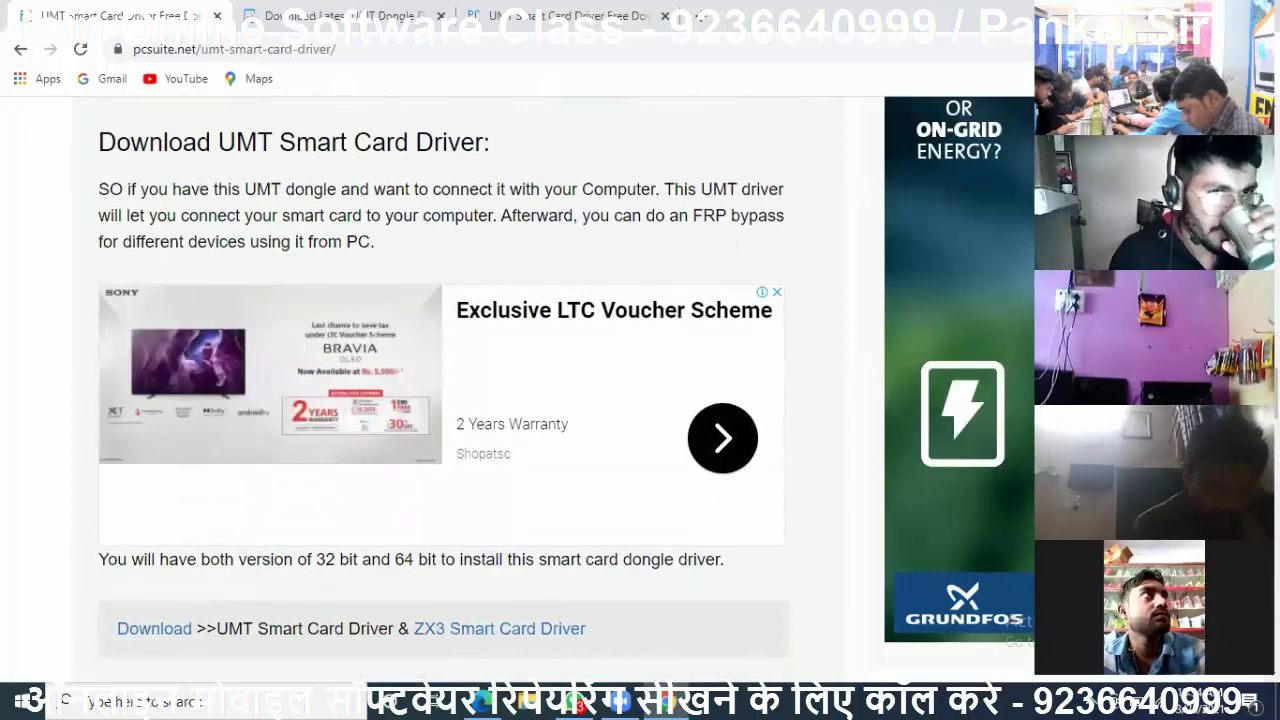
scroll(444, 390, "down", 3)
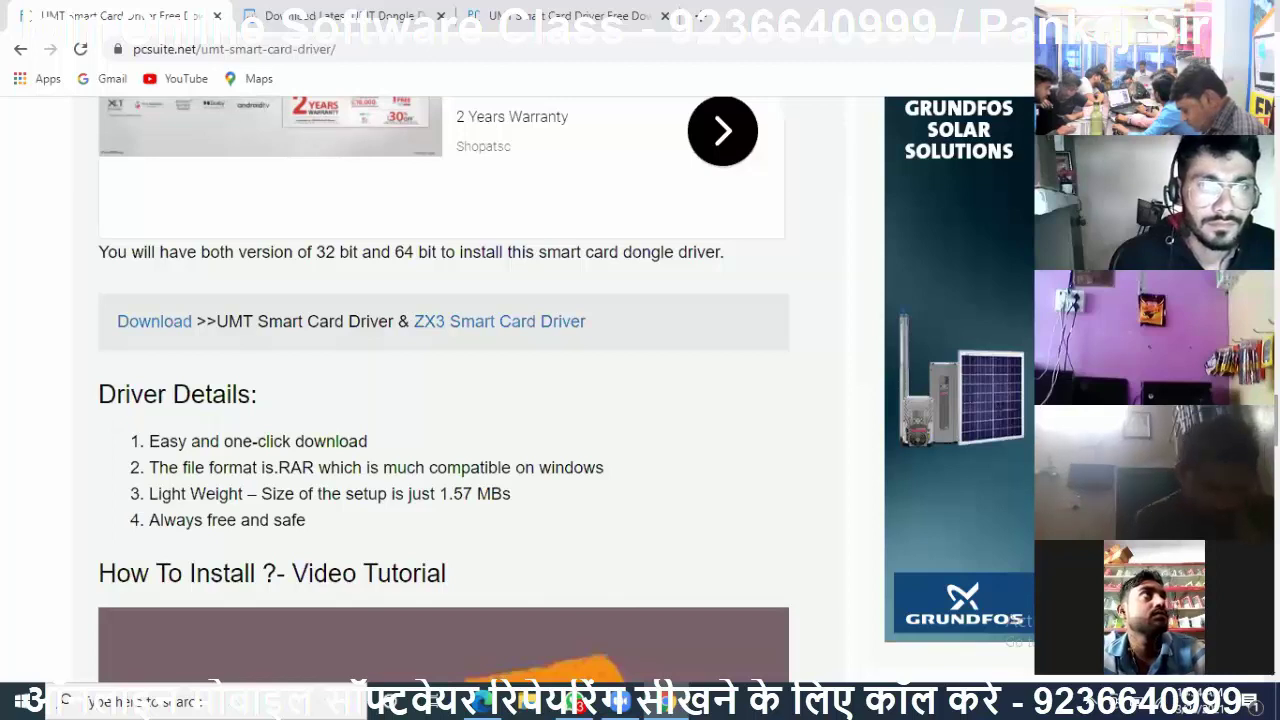
scroll(900, 362, "down", 3)
scroll(444, 390, "down", 4)
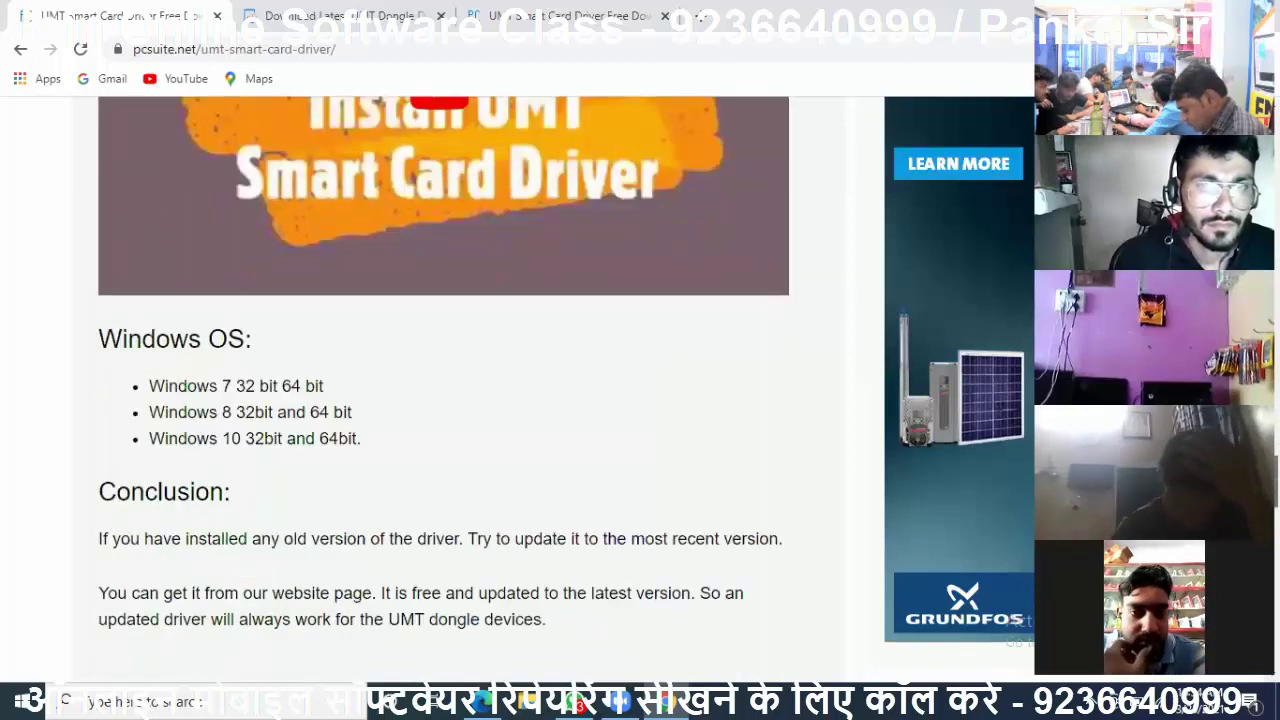
scroll(444, 390, "down", 4)
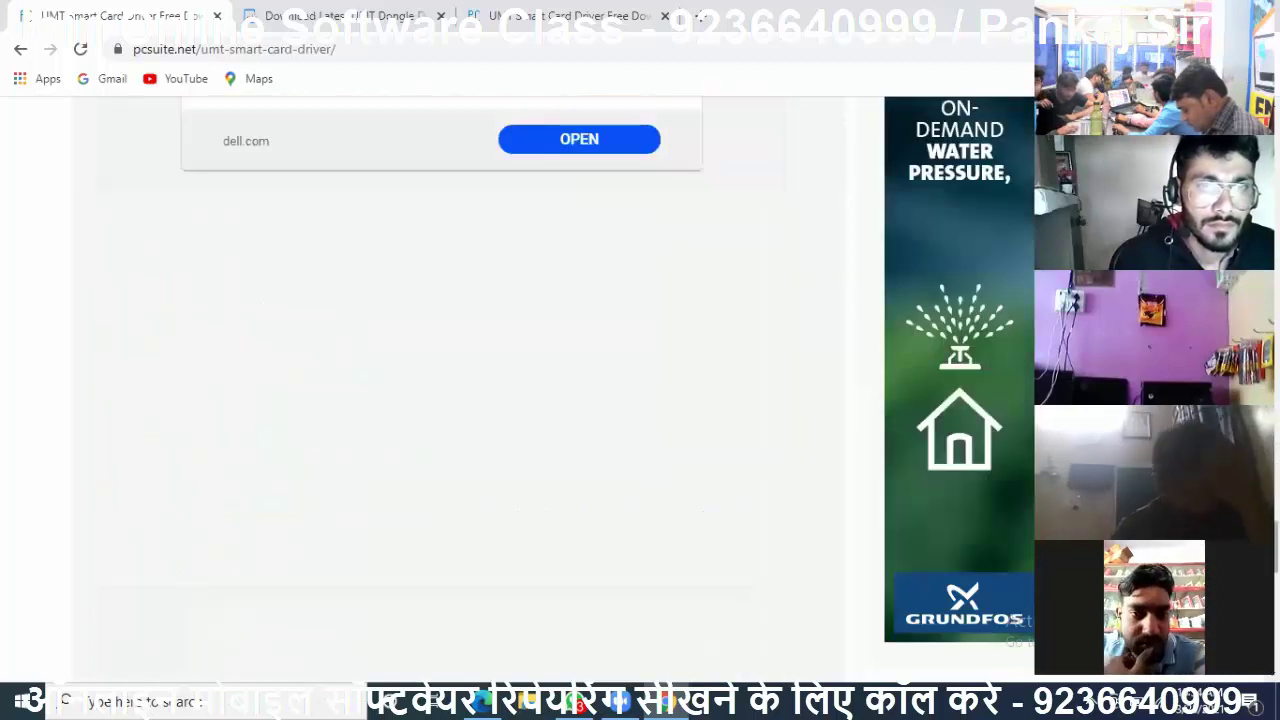
Step: Try to download the UMT Dongle Driver from the download links on the MobileRdx page
left_click(268, 20)
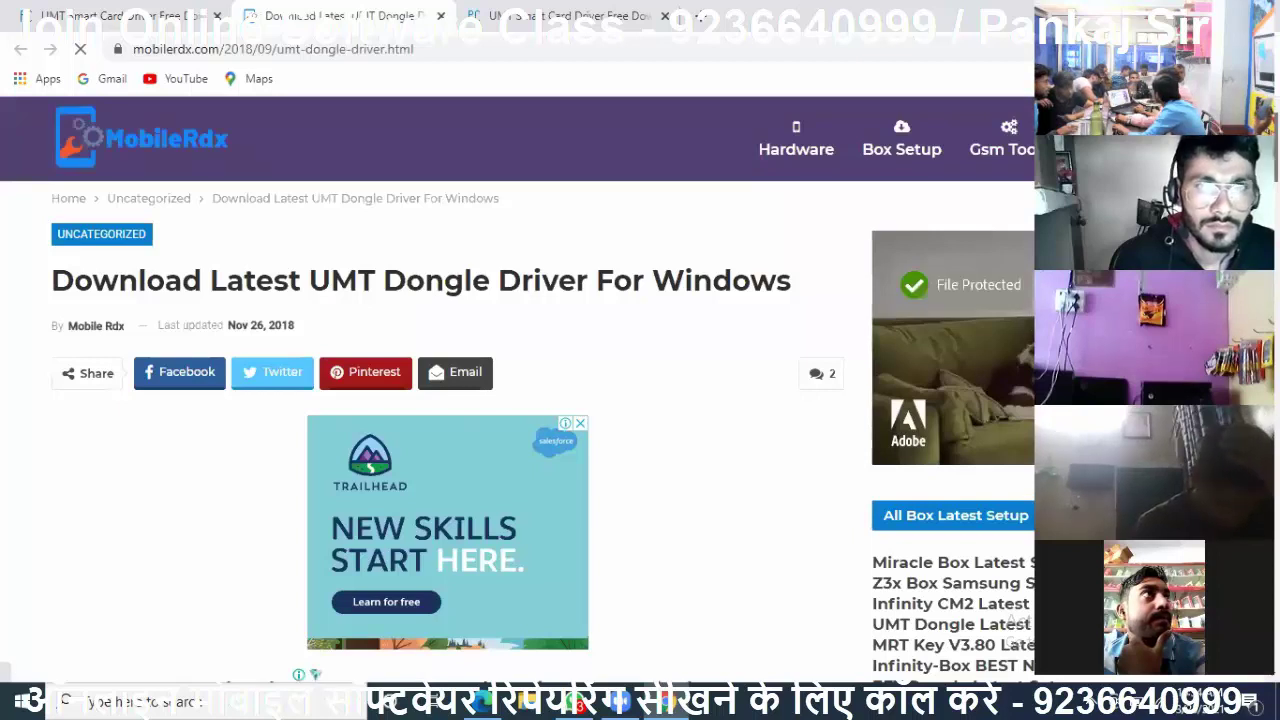
scroll(517, 400, "down", 12)
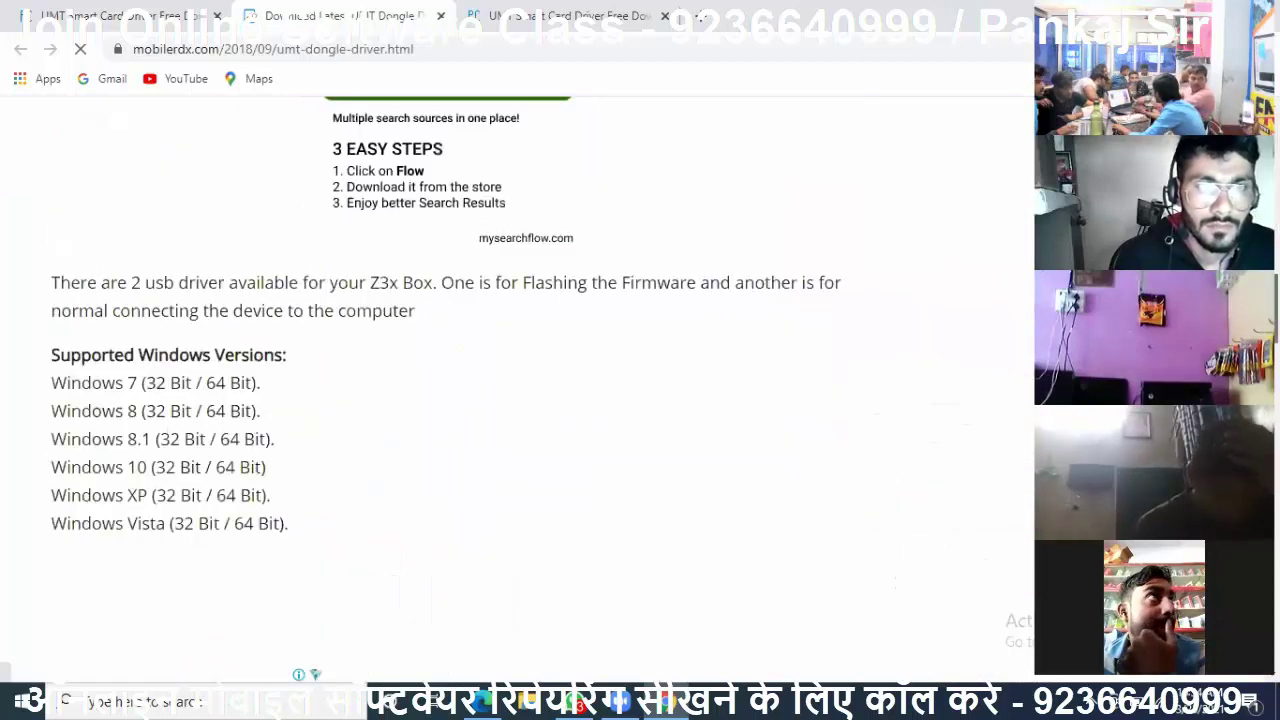
scroll(517, 400, "down", 4)
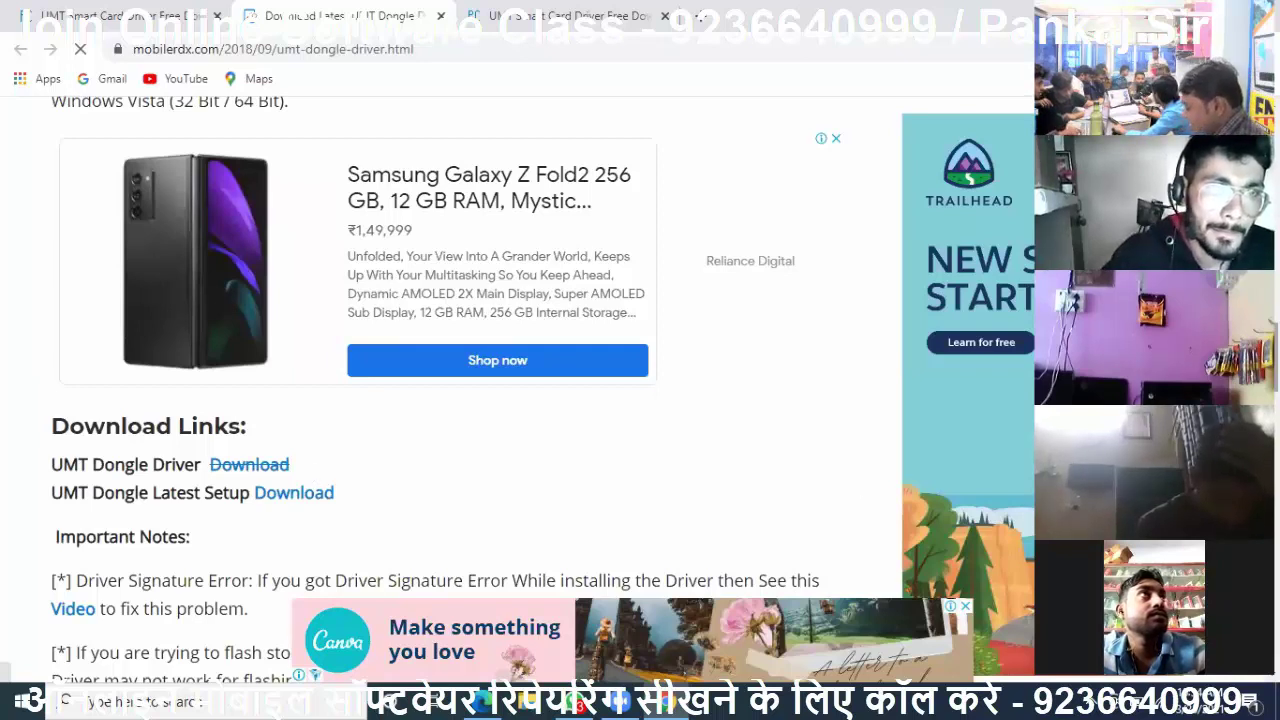
scroll(249, 464, "down", 5)
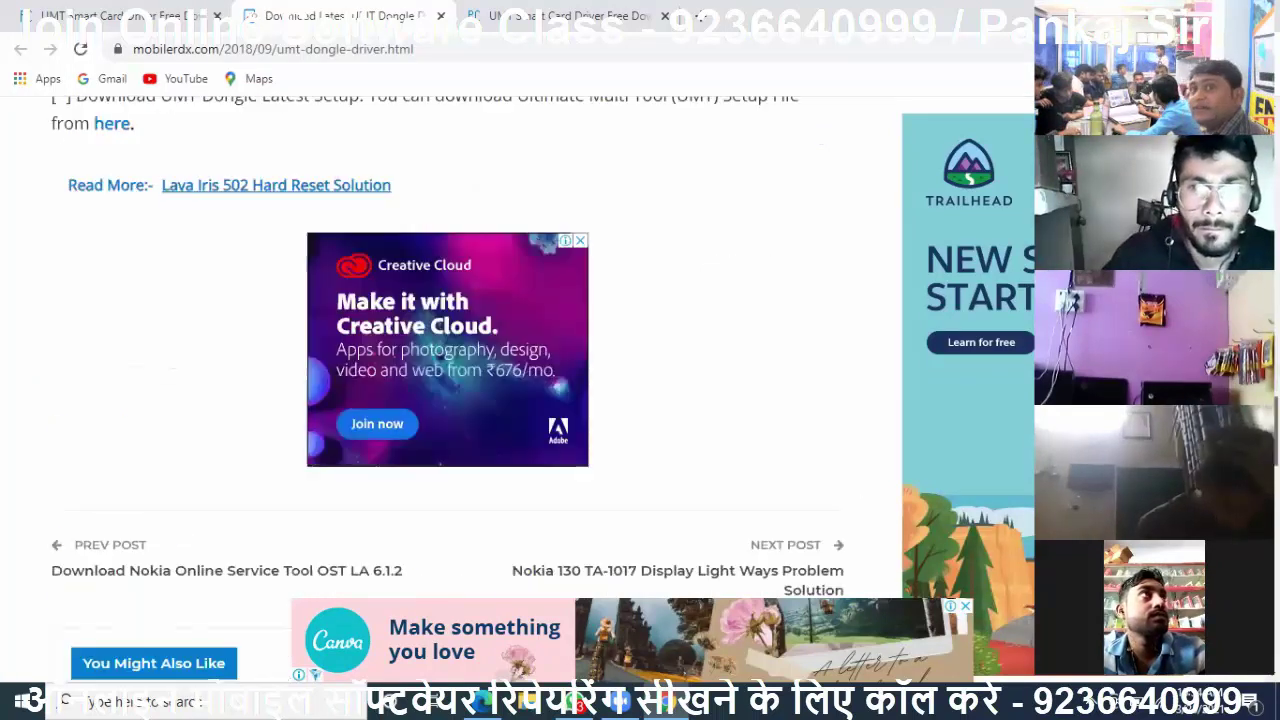
scroll(450, 400, "down", 10)
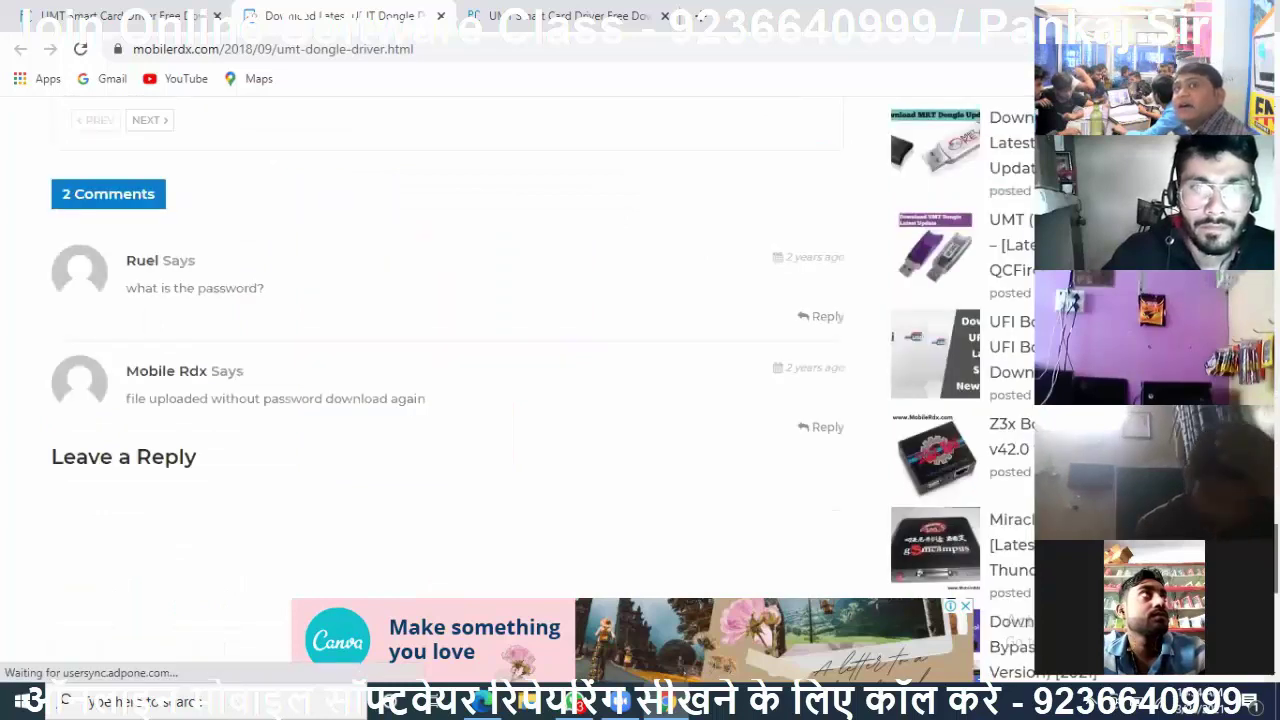
scroll(450, 400, "up", 3)
scroll(450, 400, "up", 6)
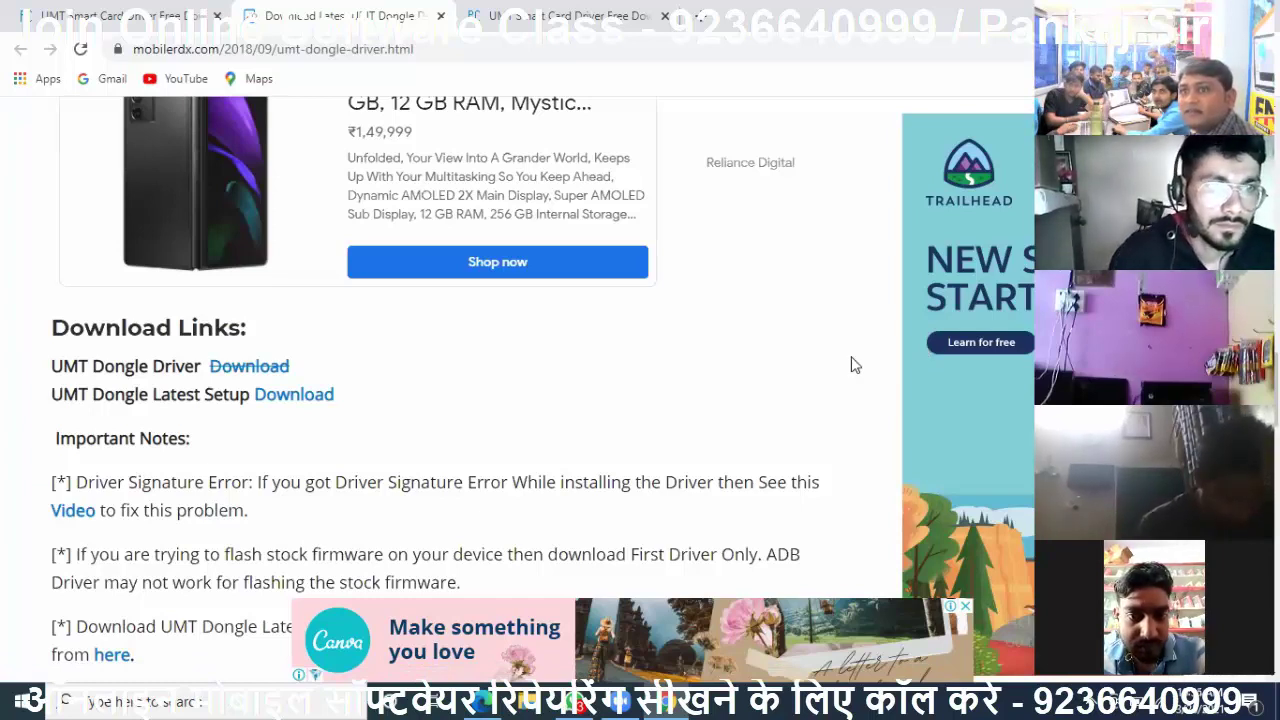
left_click(257, 378)
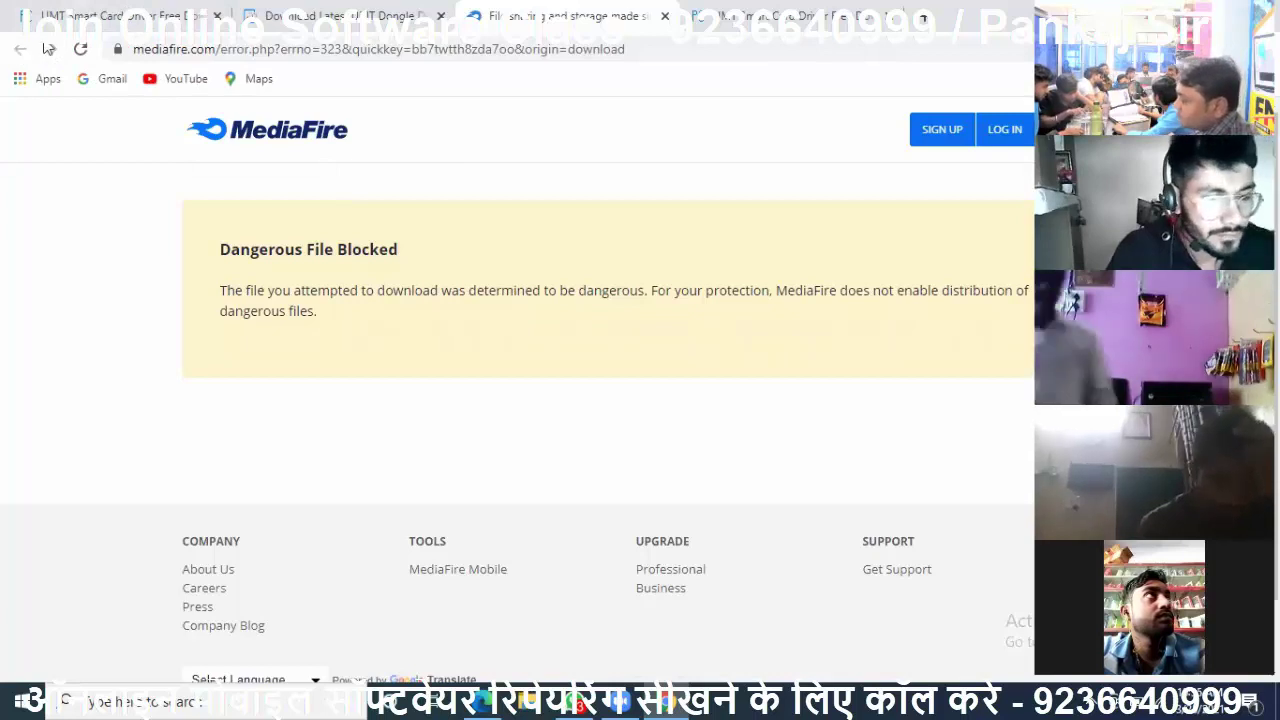
key("ctrl+shift+Tab")
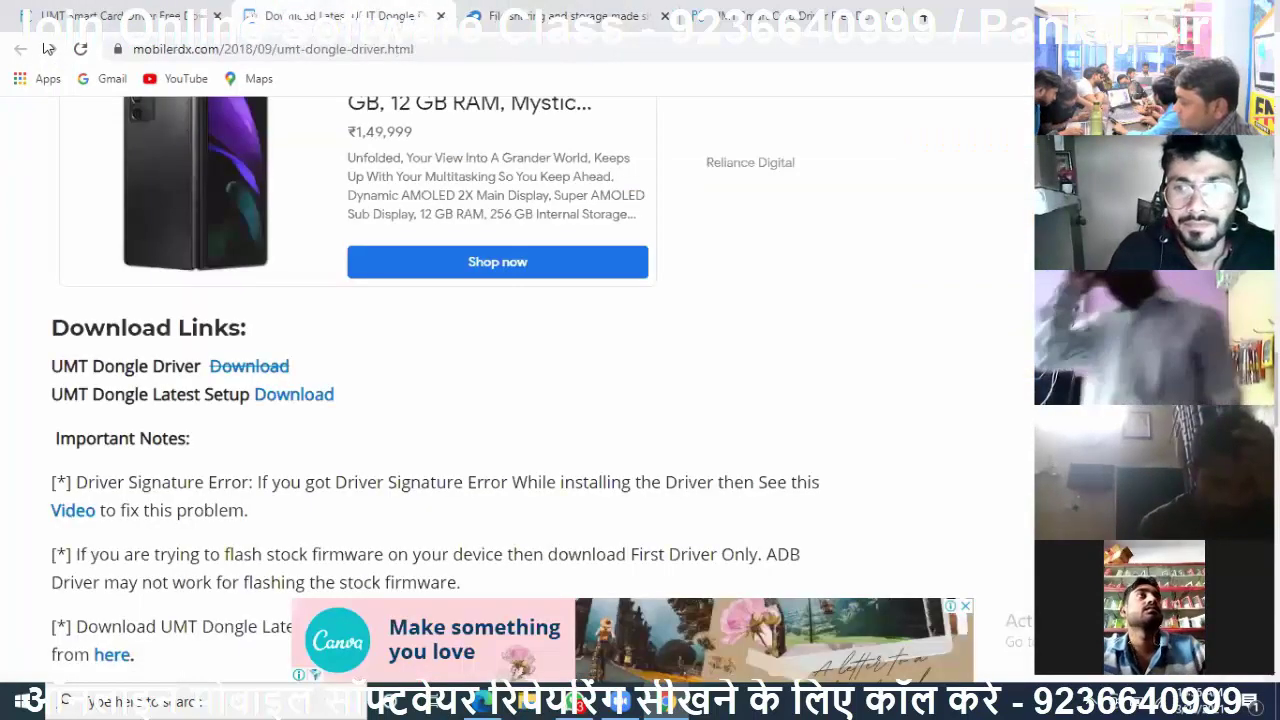
Step: Return to the Google results and open the XDAROM and Get Droid Tips UMT Smart Card Driver results in new tabs
left_click(168, 27)
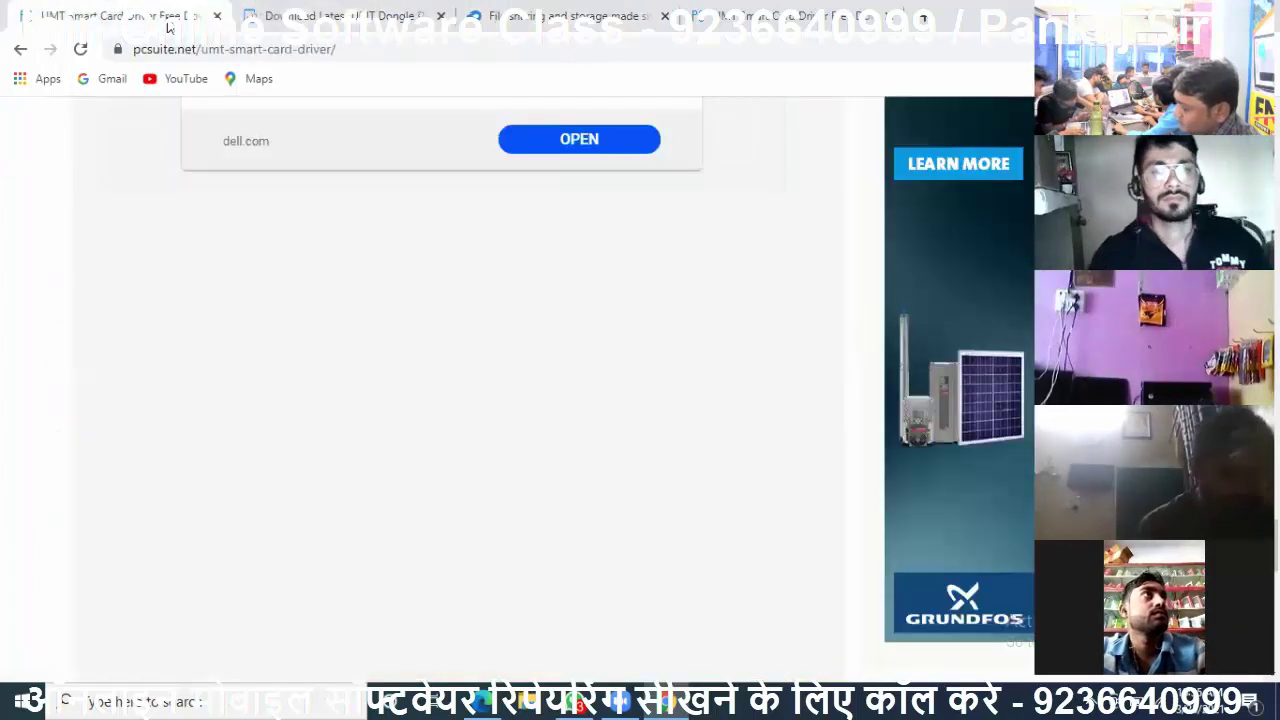
left_click(17, 50)
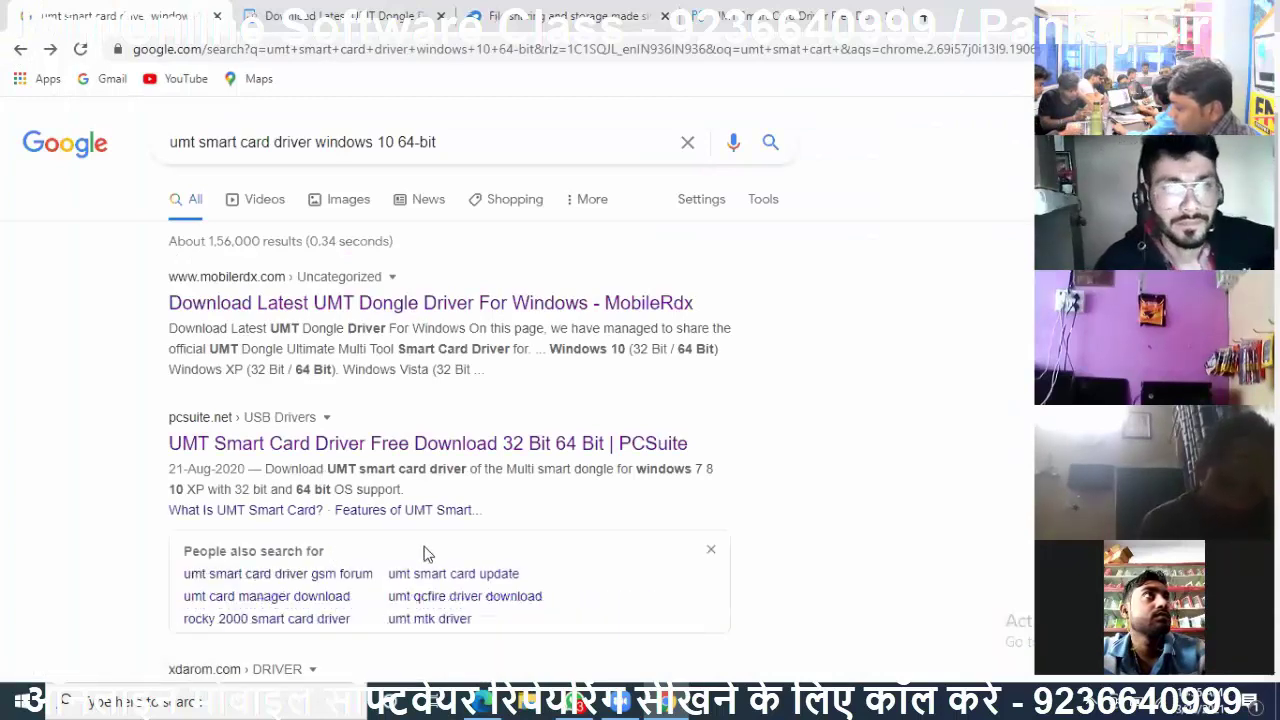
scroll(423, 553, "down", 5)
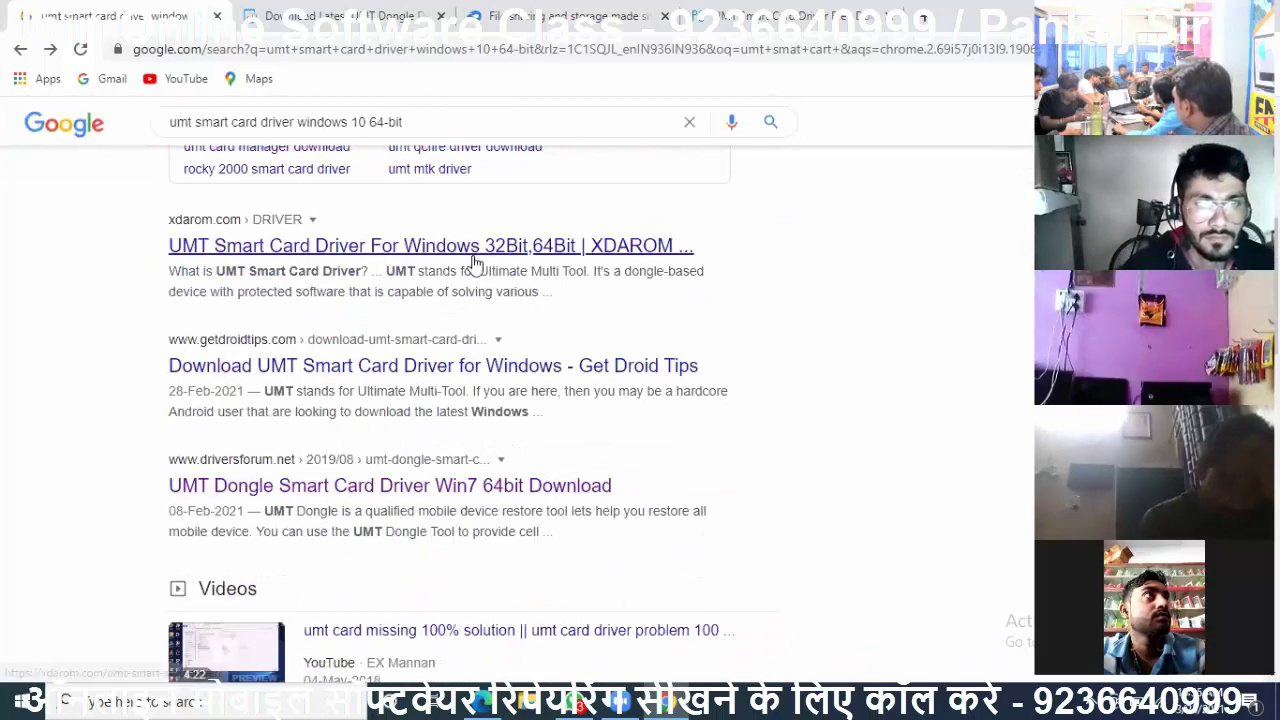
right_click(476, 262)
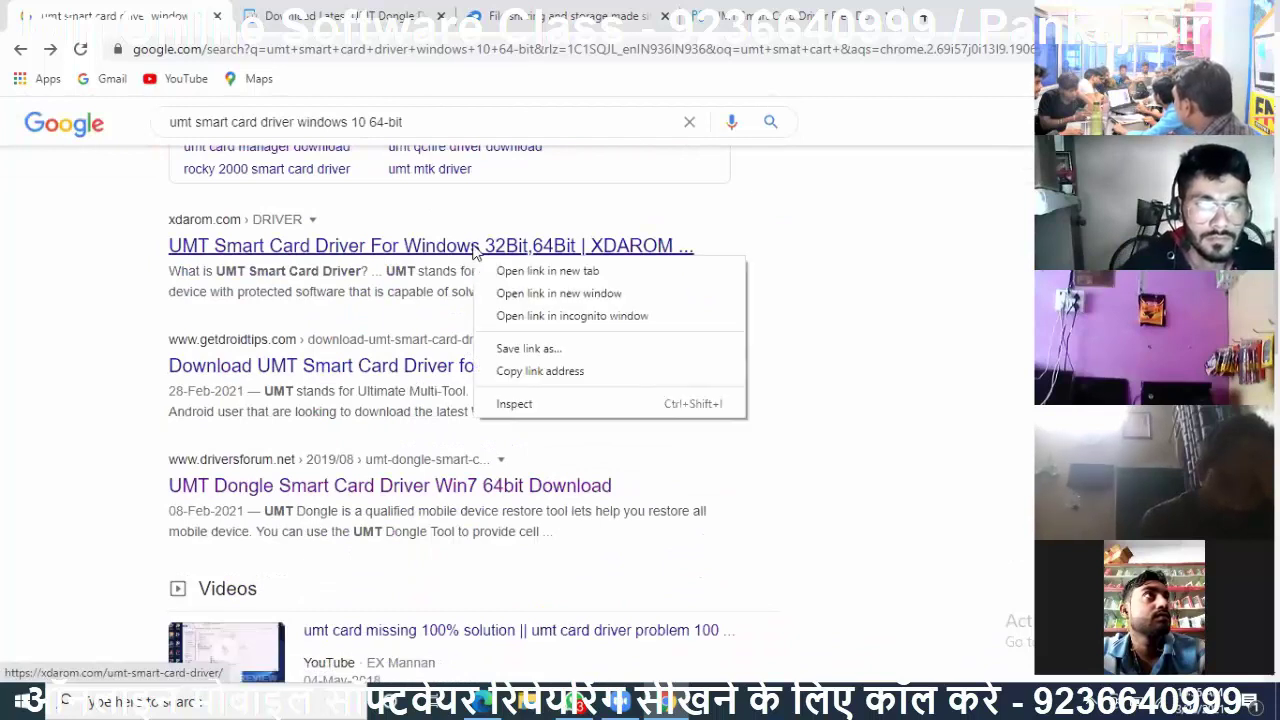
left_click(531, 276)
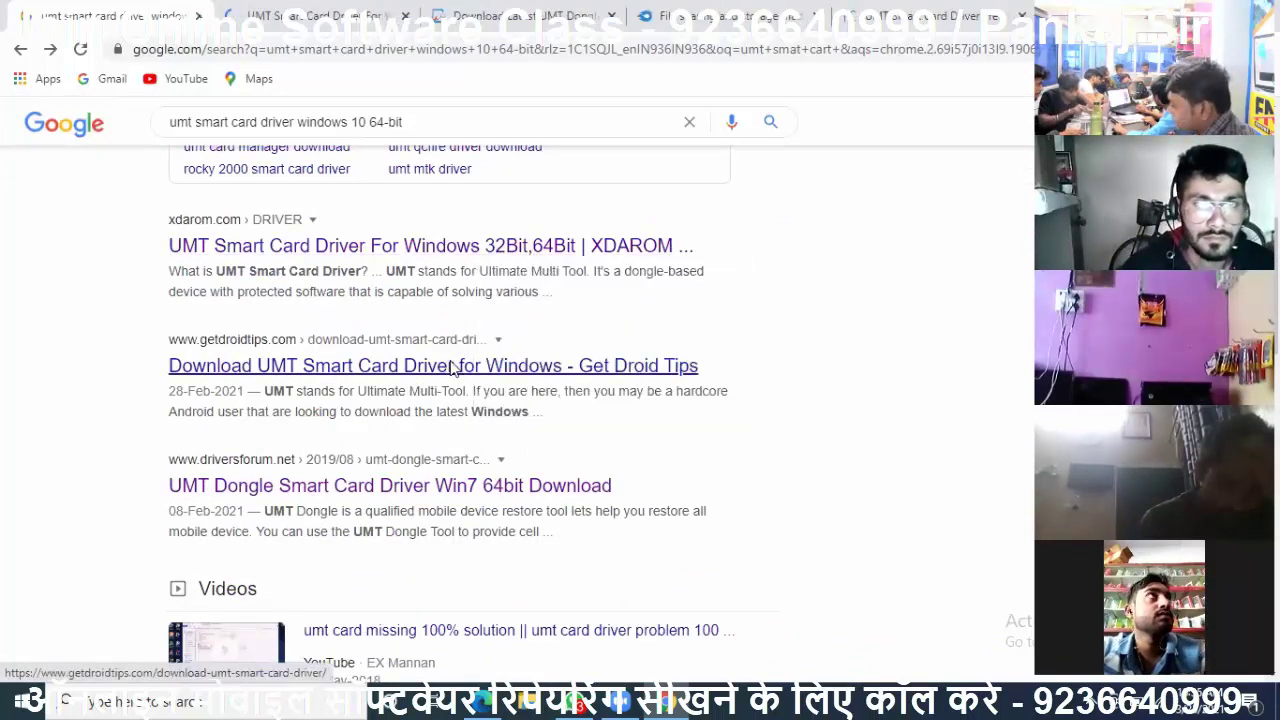
right_click(450, 366)
left_click(476, 378)
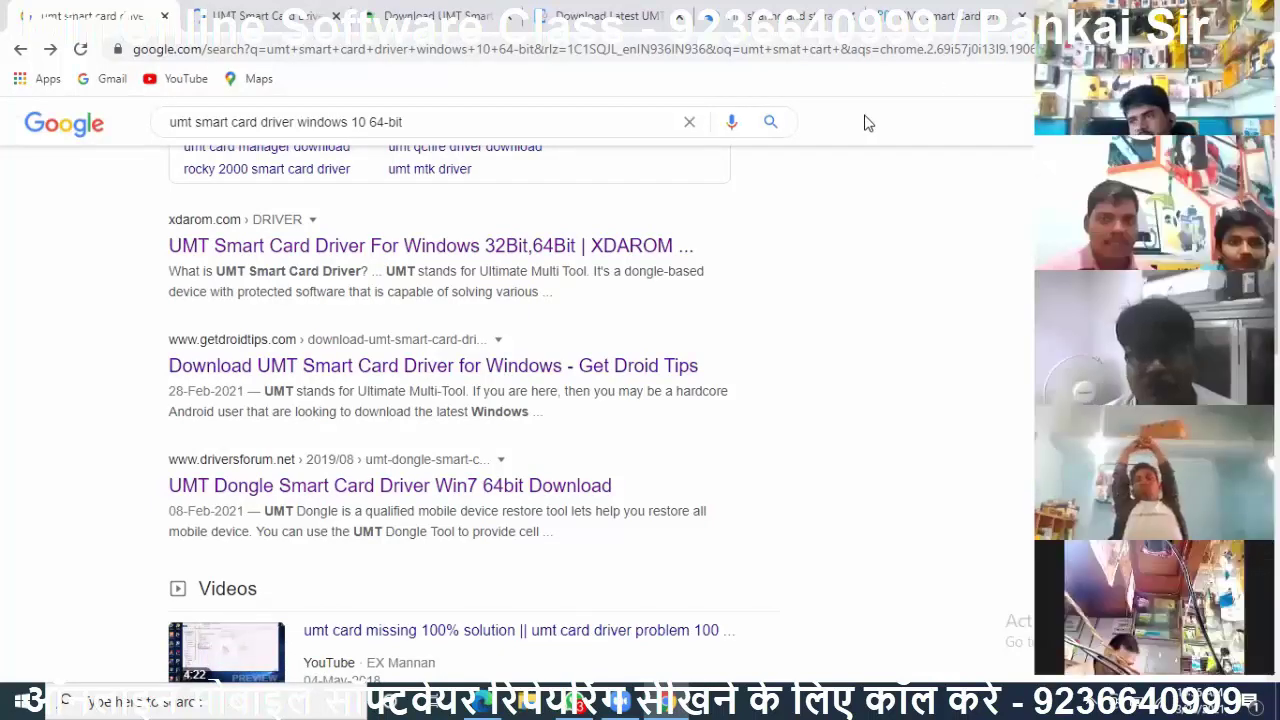
Step: Open the UMT Smart Card Driver download page from the PCSuite driver article
left_click(265, 16)
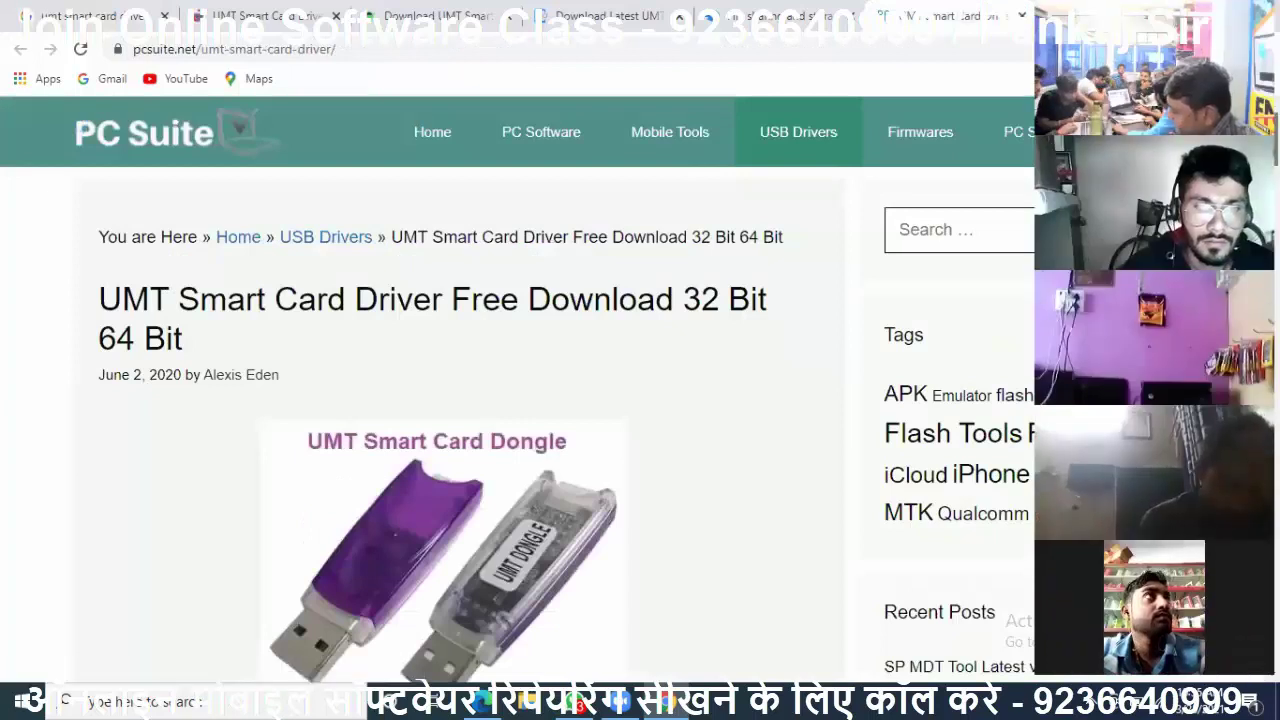
scroll(520, 370, "down", 6)
scroll(520, 390, "down", 7)
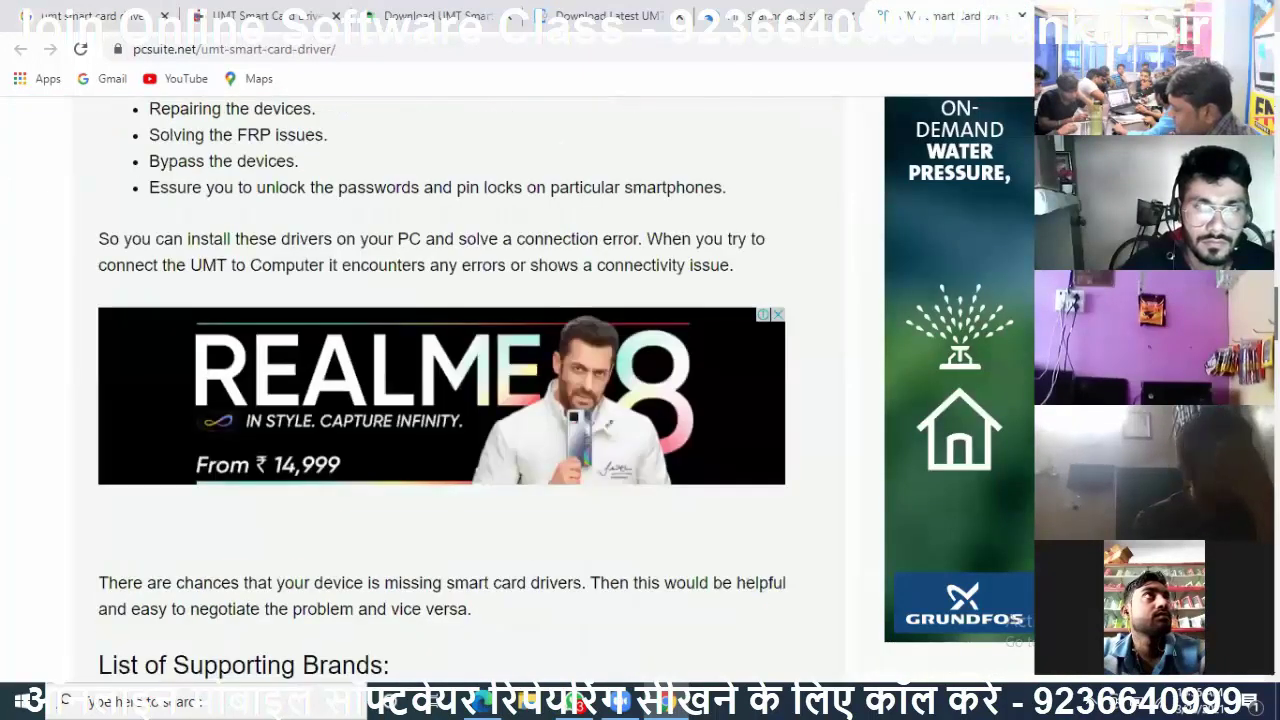
scroll(520, 390, "up", 4)
scroll(520, 390, "down", 6)
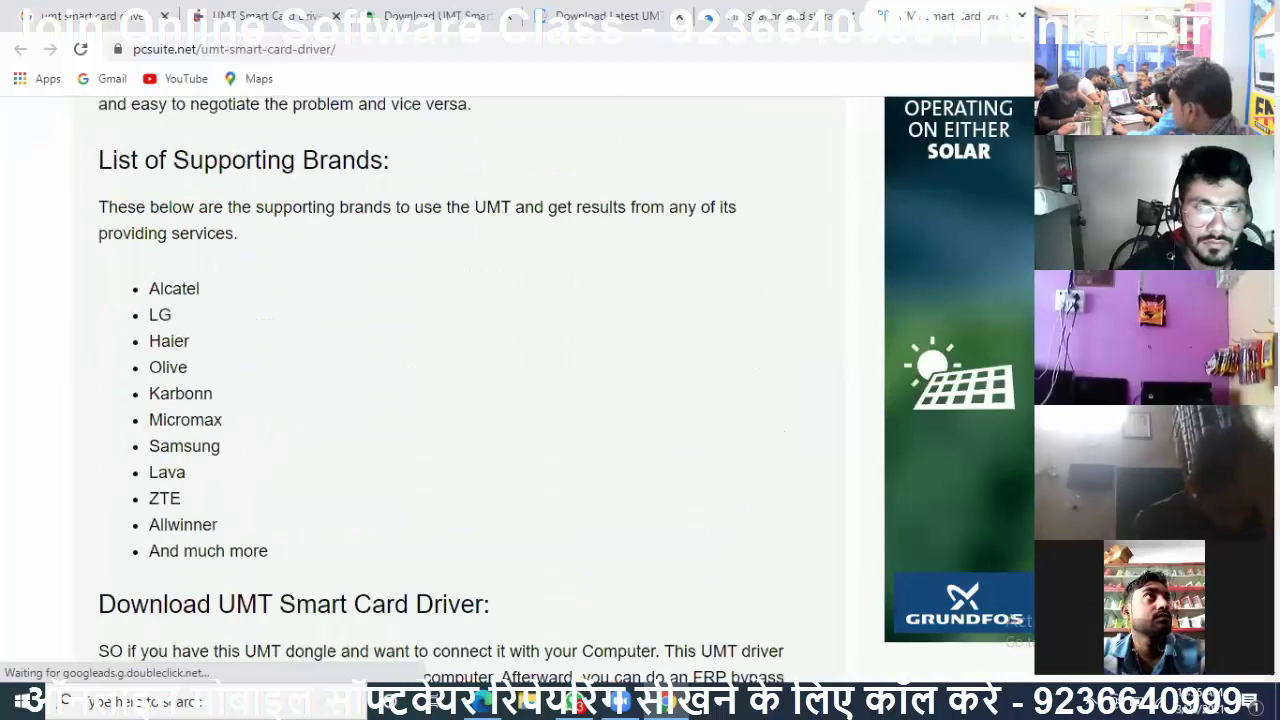
scroll(520, 390, "down", 5)
scroll(520, 390, "down", 1)
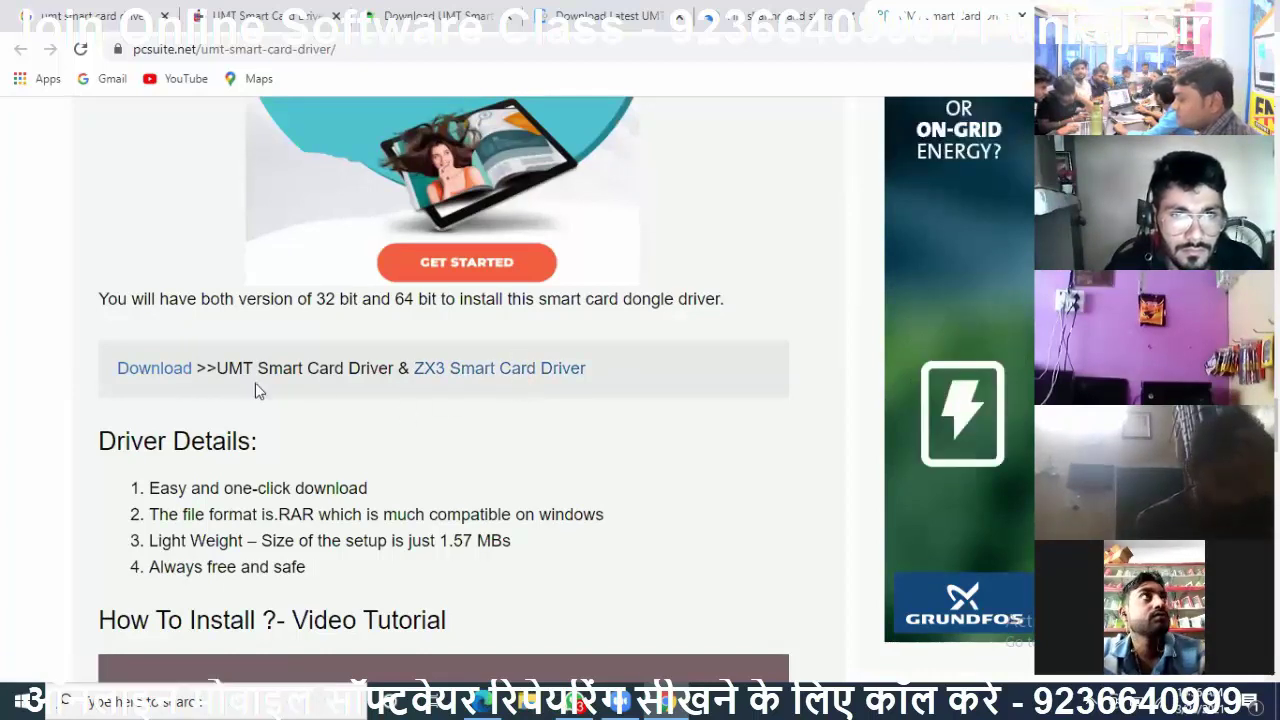
left_click(168, 370)
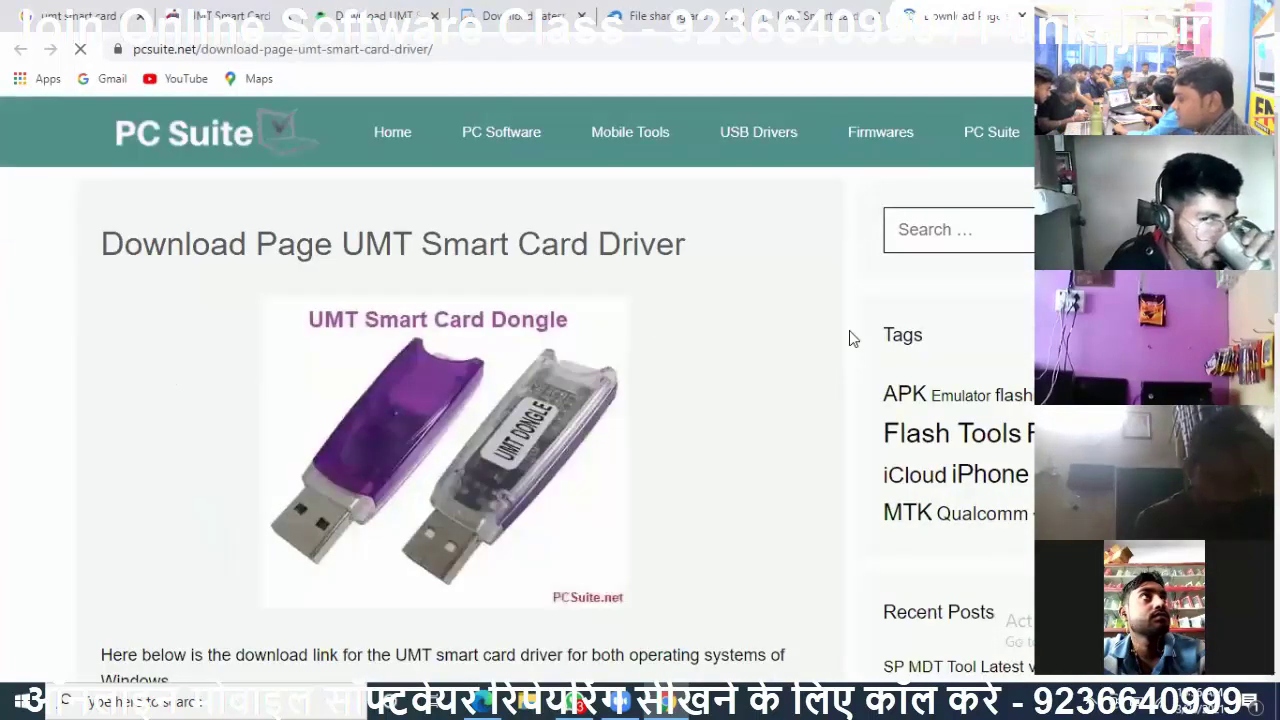
Step: Download the UMT CARD Drivers archive for 32-bit and 64-bit Windows from the PCSuite download page
scroll(540, 390, "down", 3)
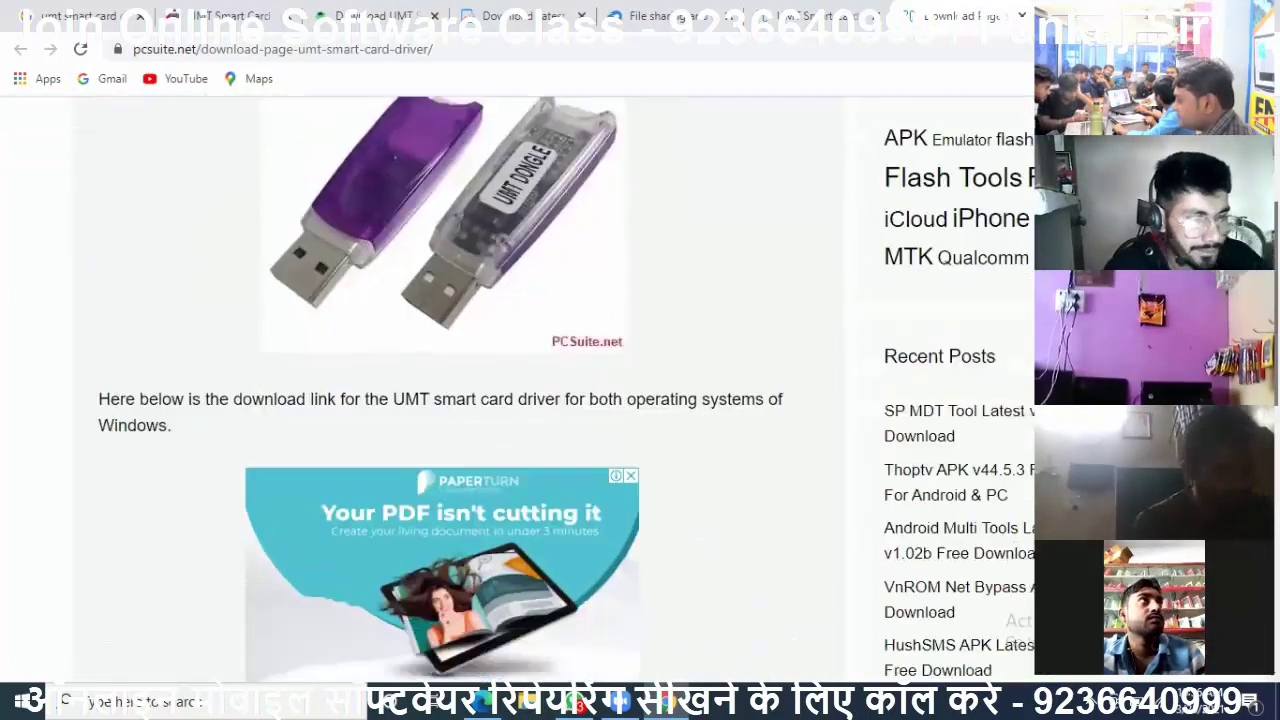
scroll(540, 390, "down", 4)
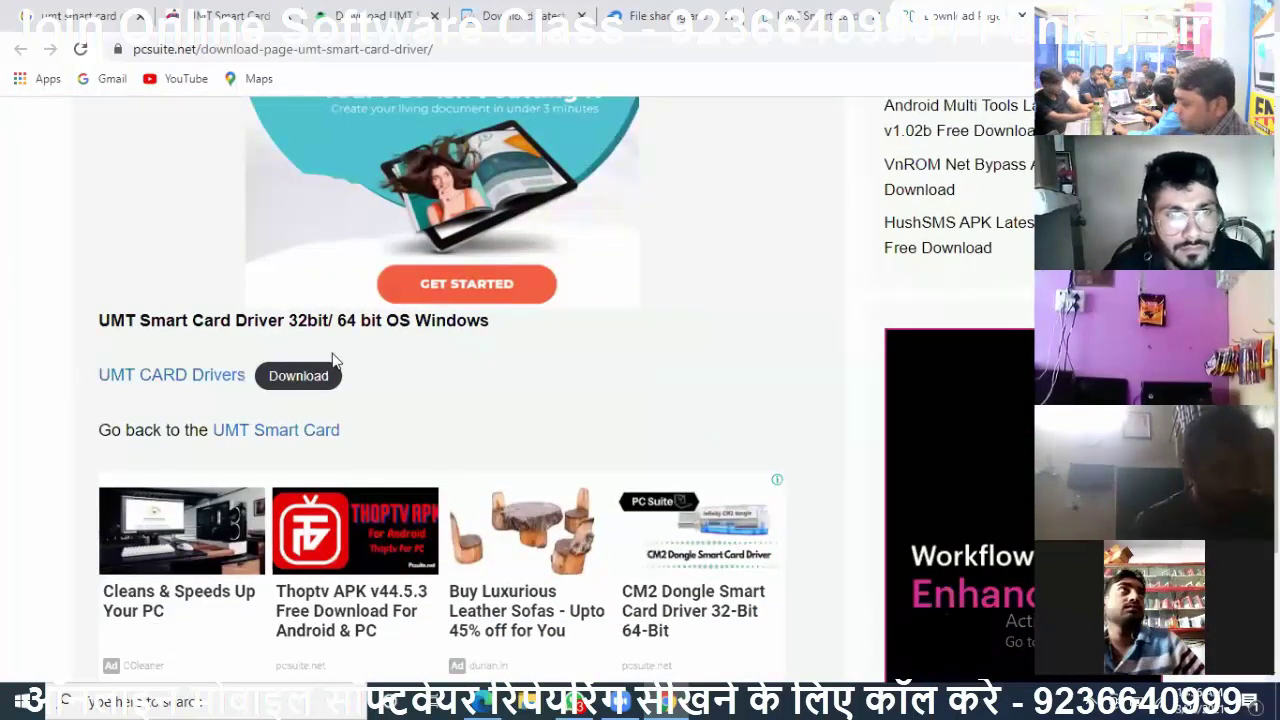
left_click(296, 380)
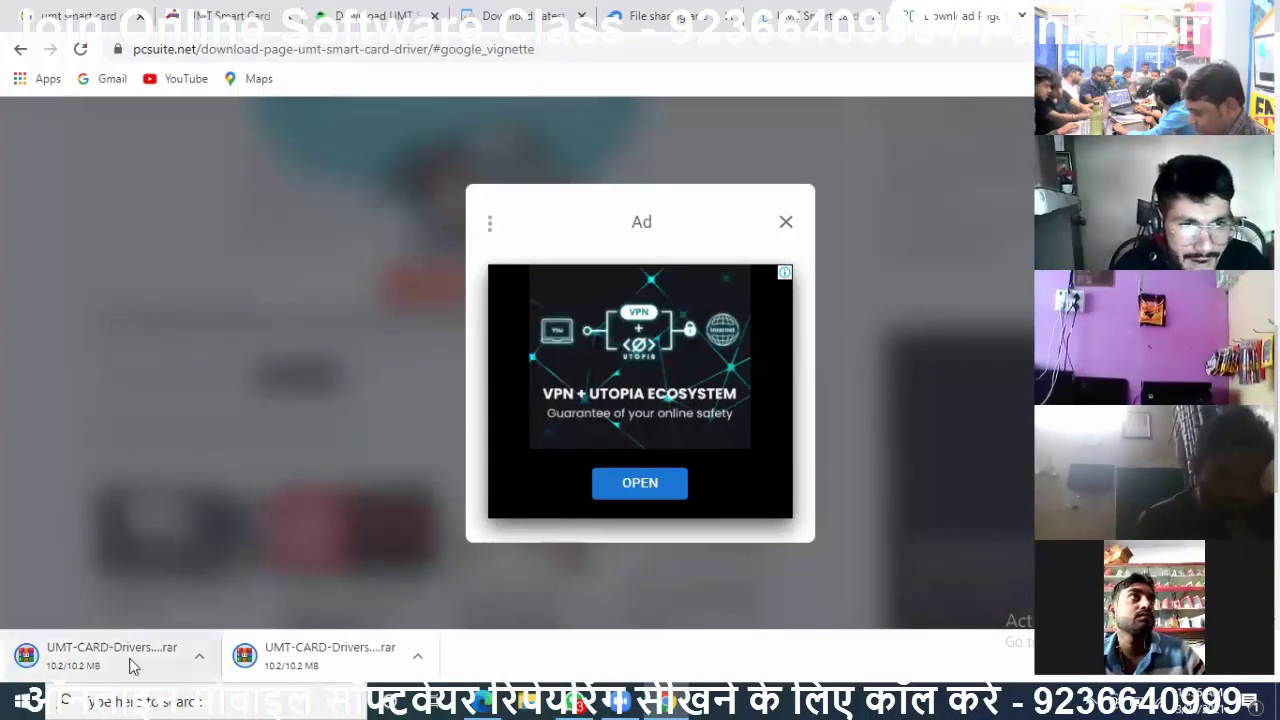
Step: Show the downloaded UMT-CARD-Drivers archive in its Downloads folder
left_click(200, 664)
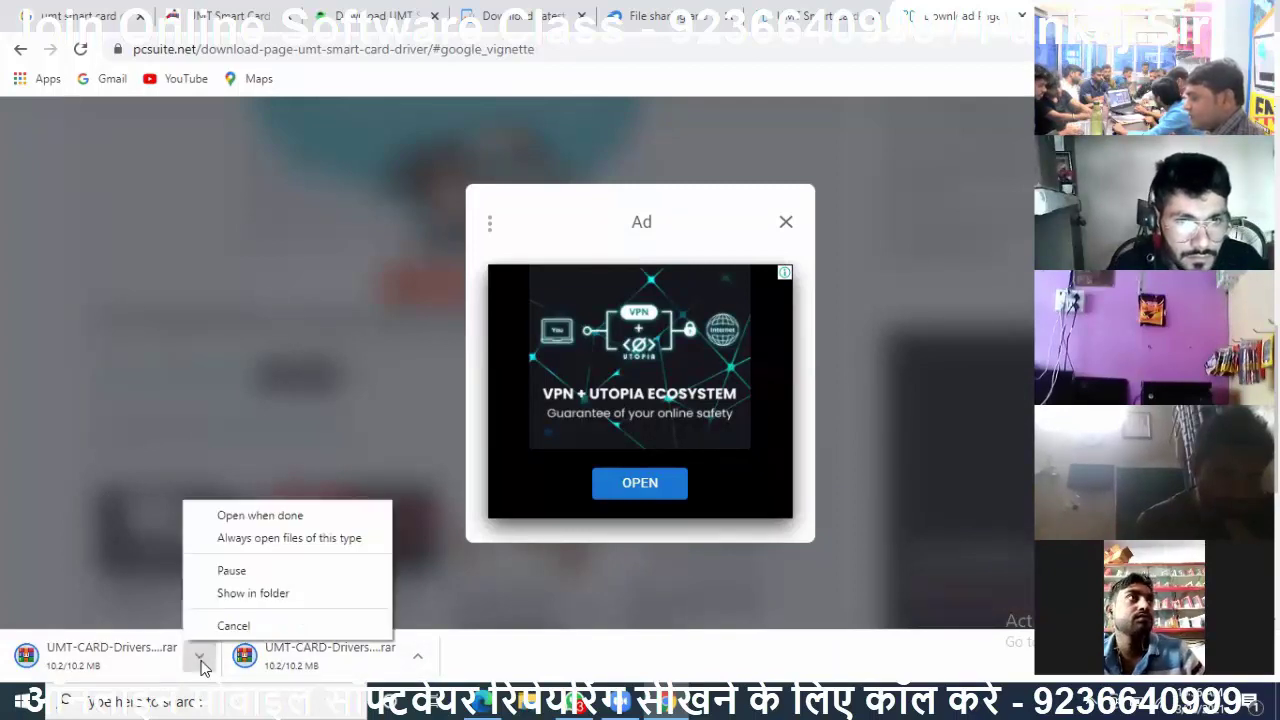
left_click(255, 592)
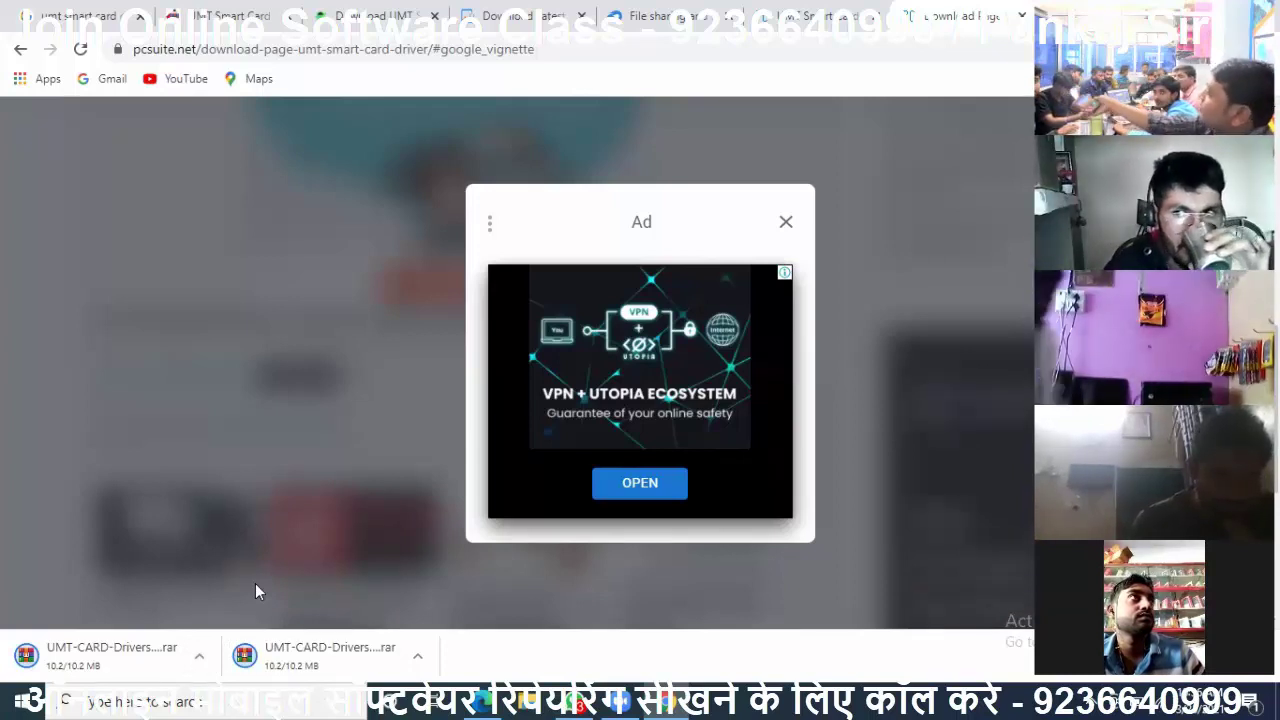
left_click(200, 664)
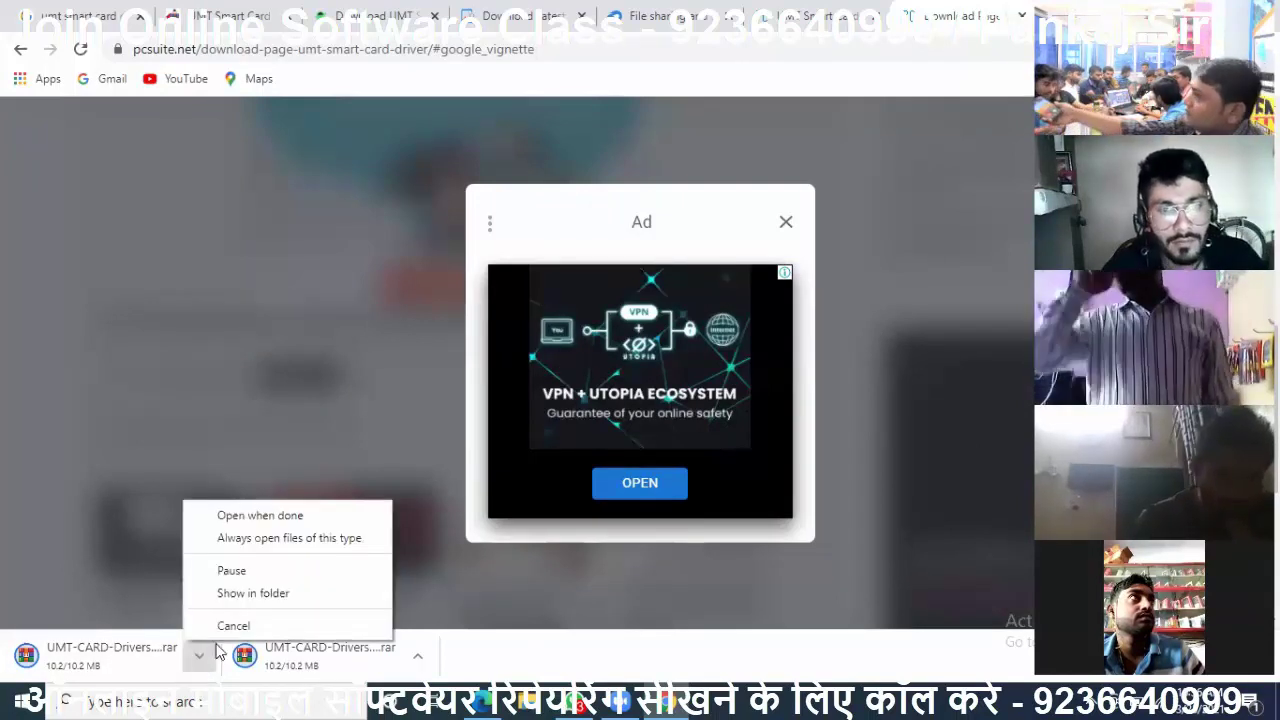
left_click(259, 593)
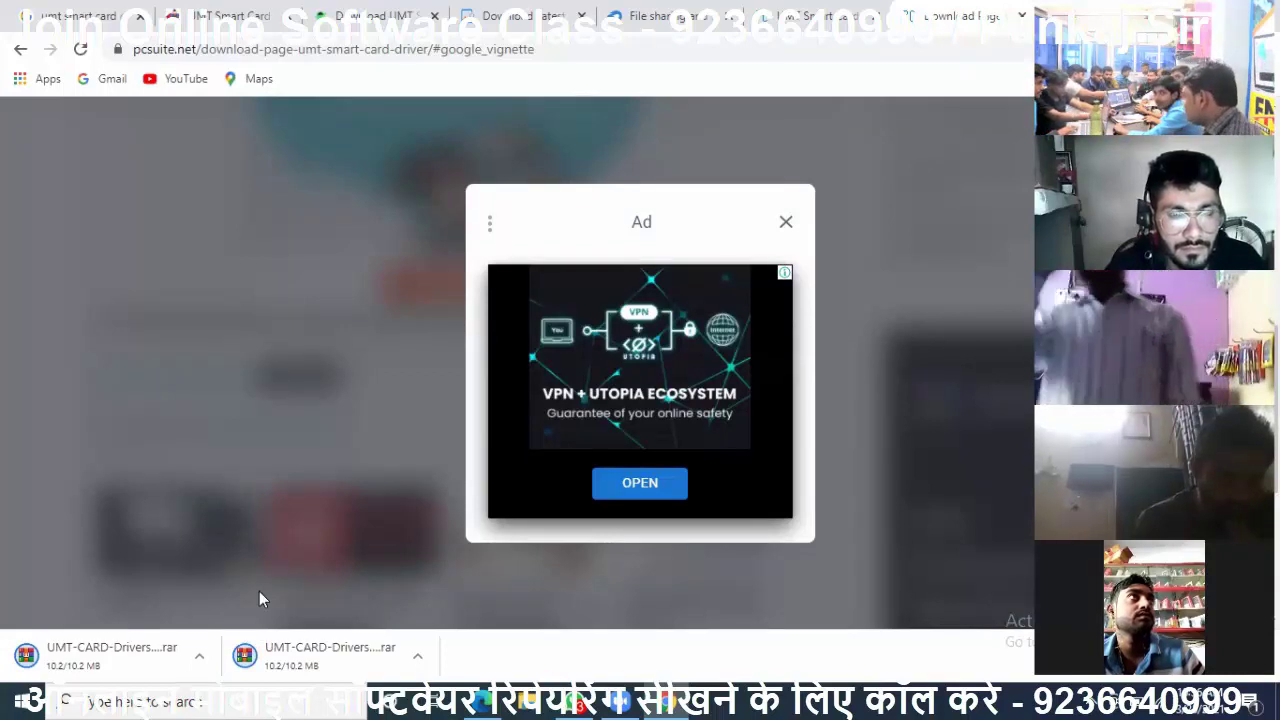
left_click(200, 655)
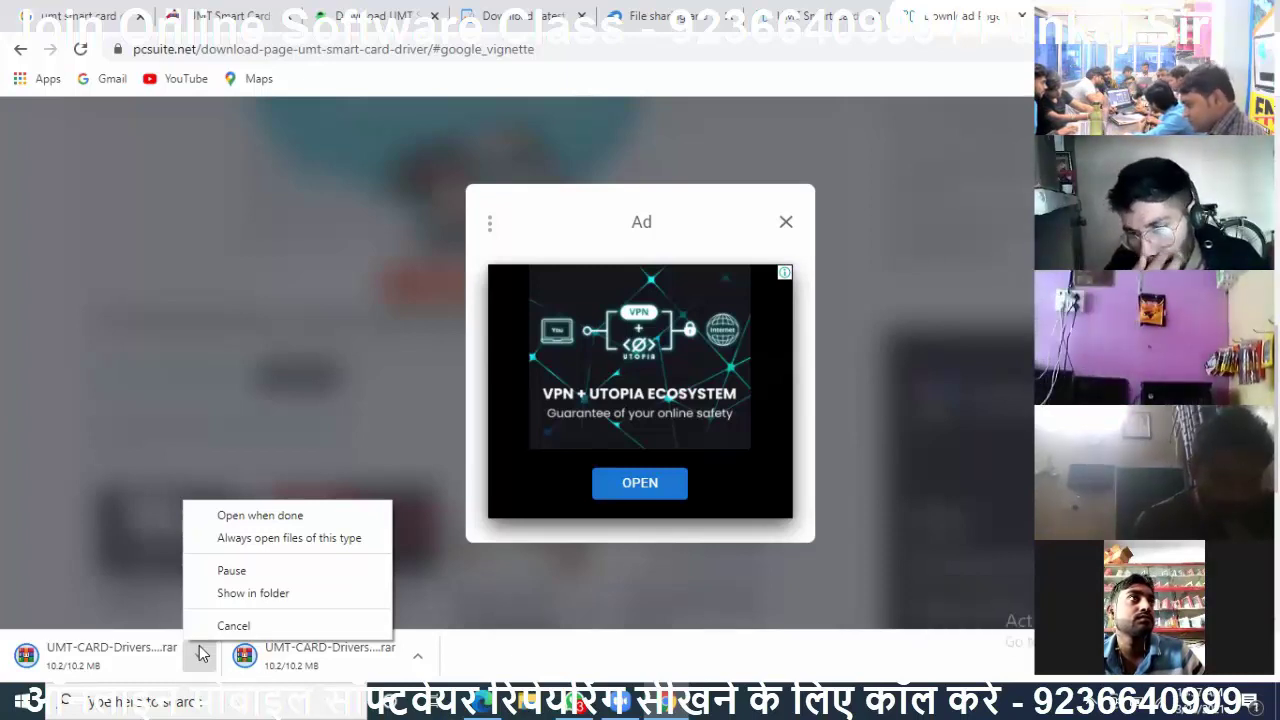
left_click(137, 566)
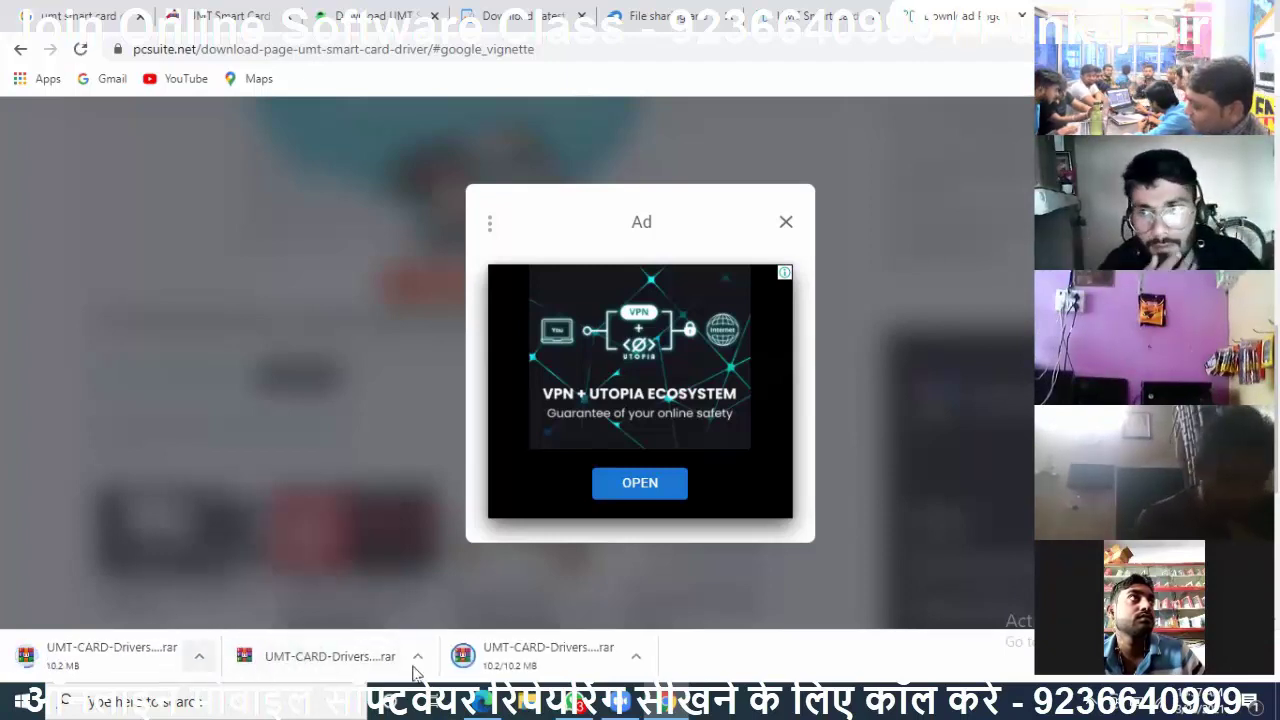
left_click(463, 597)
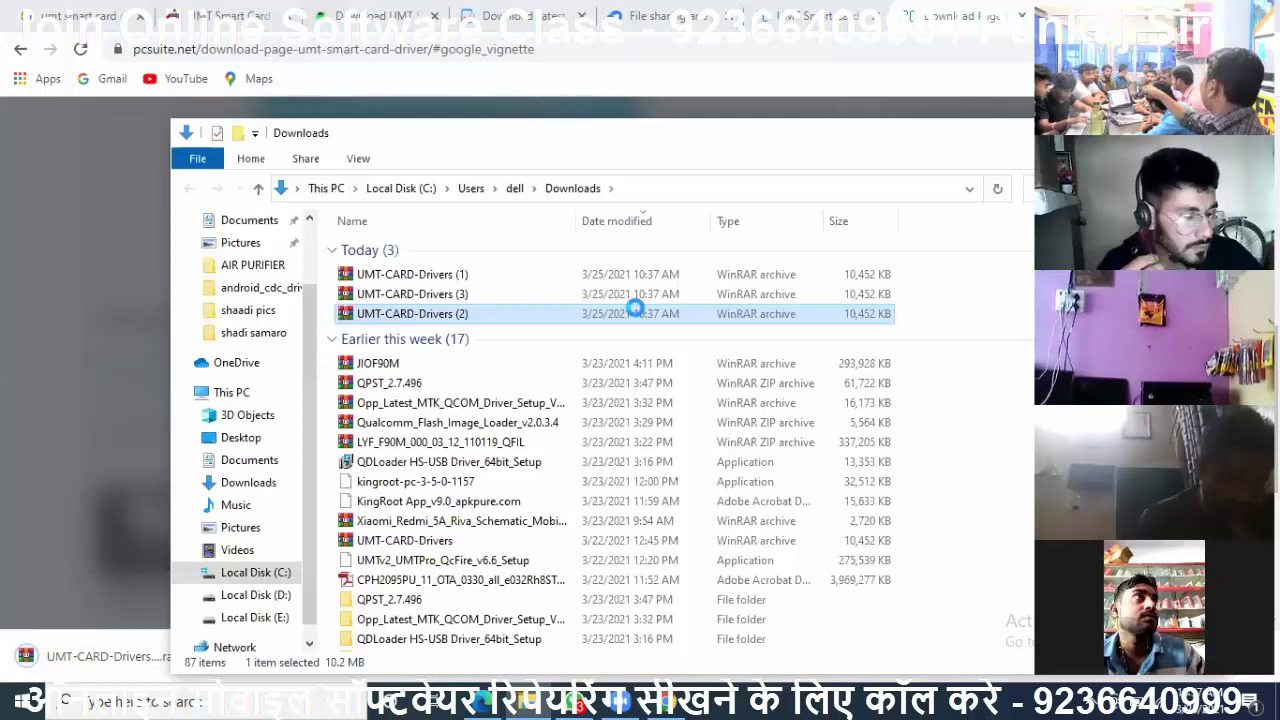
Step: Extract the UMT-CARD-Drivers (2) archive into its own folder and open the UMT CARD Drivers folder inside it
right_click(636, 313)
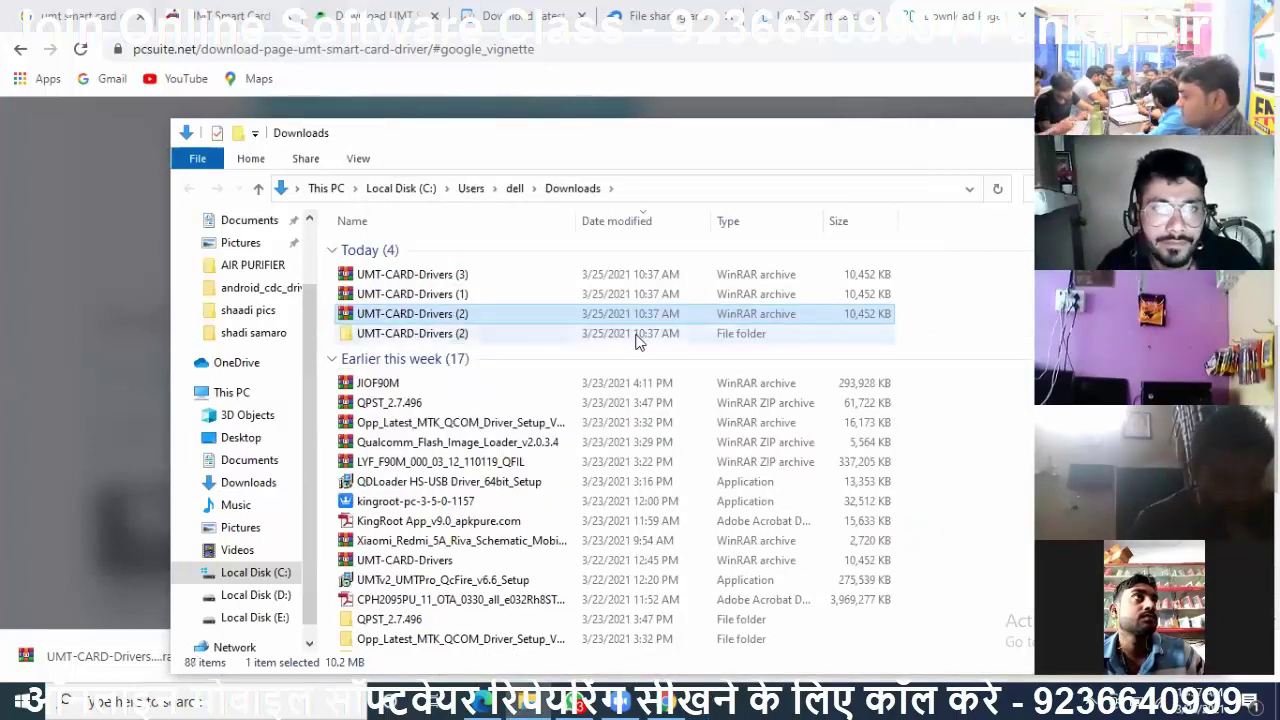
double_click(640, 342)
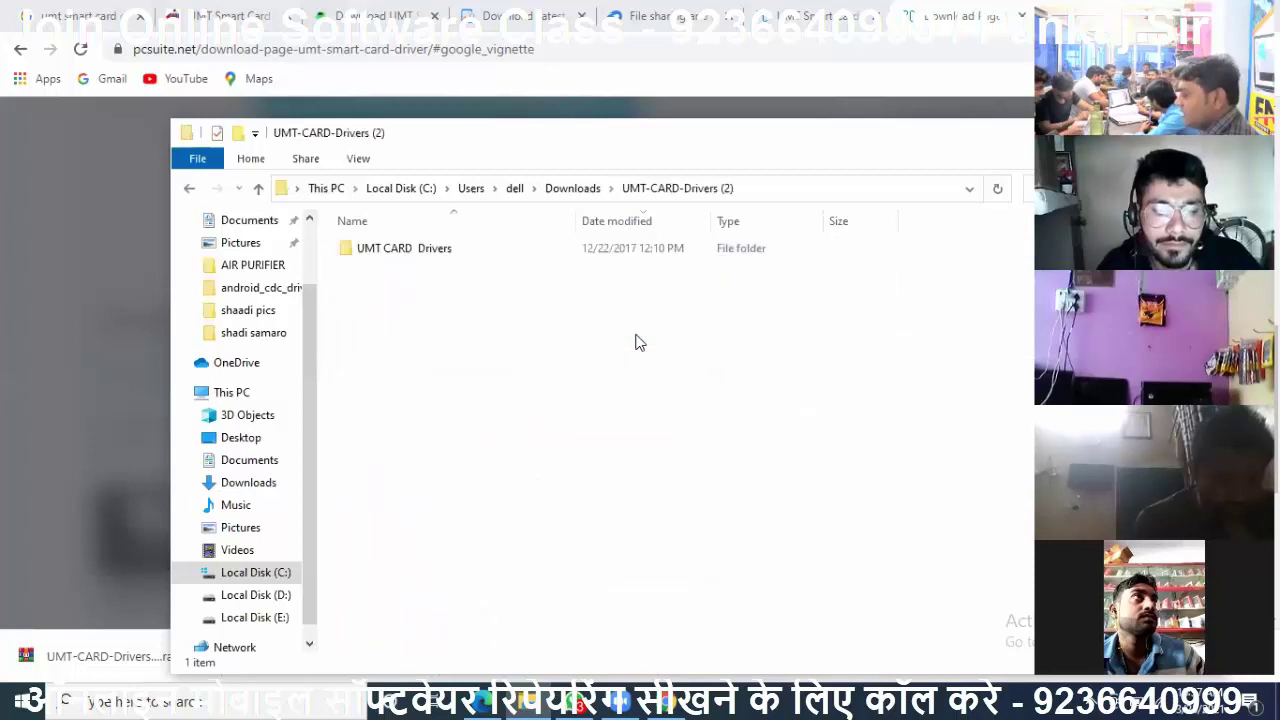
double_click(658, 250)
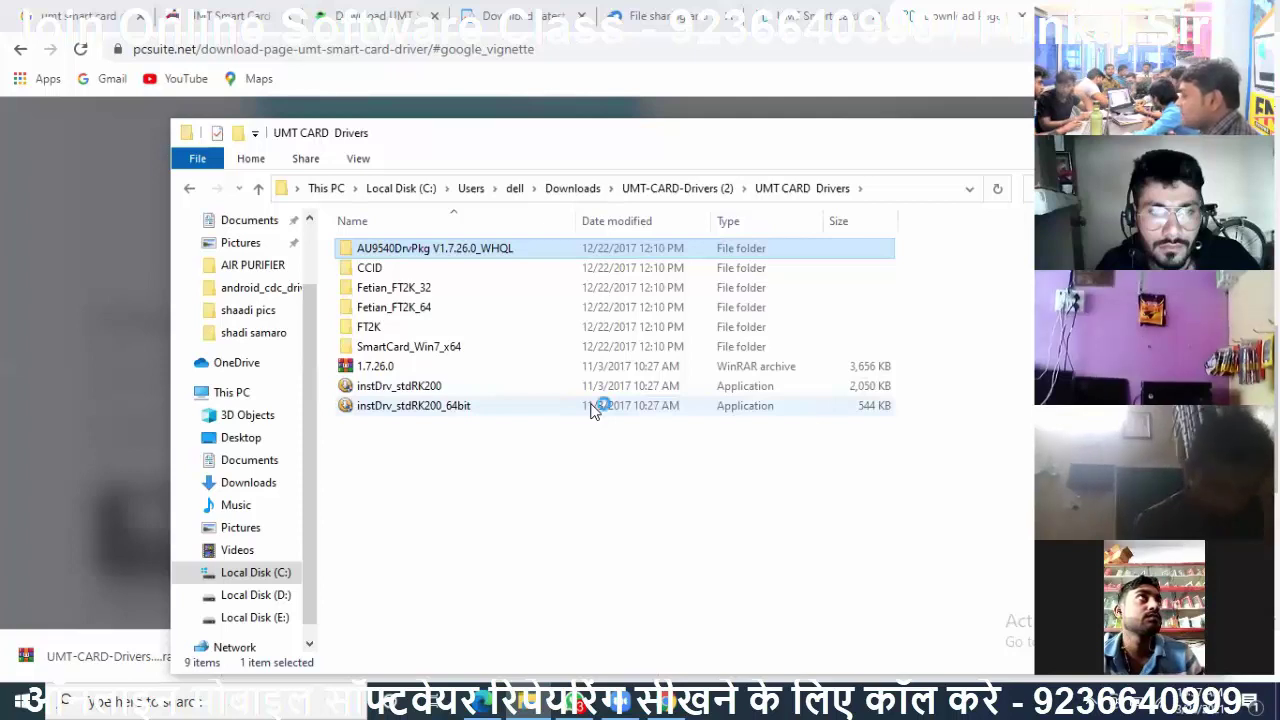
Step: Run the instDrv_stdRK200_64bit installer in English and start installing the ROCKEY200 driver
left_click(593, 408)
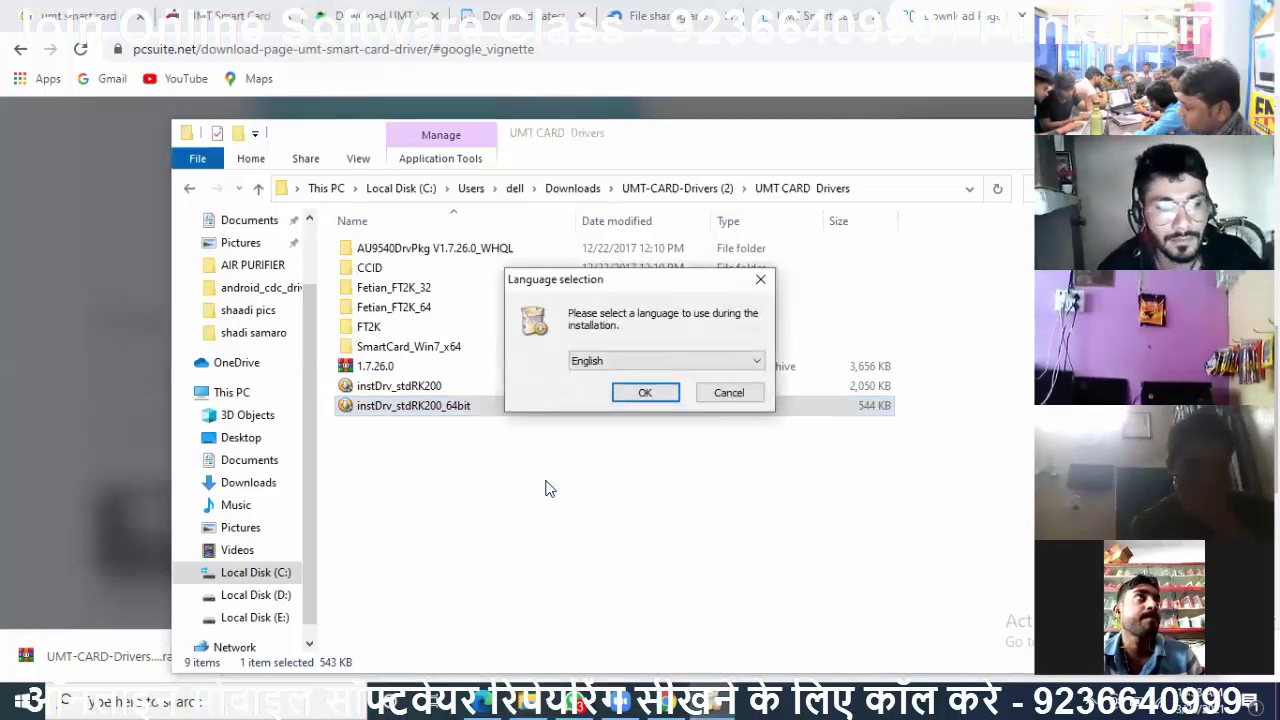
left_click(648, 395)
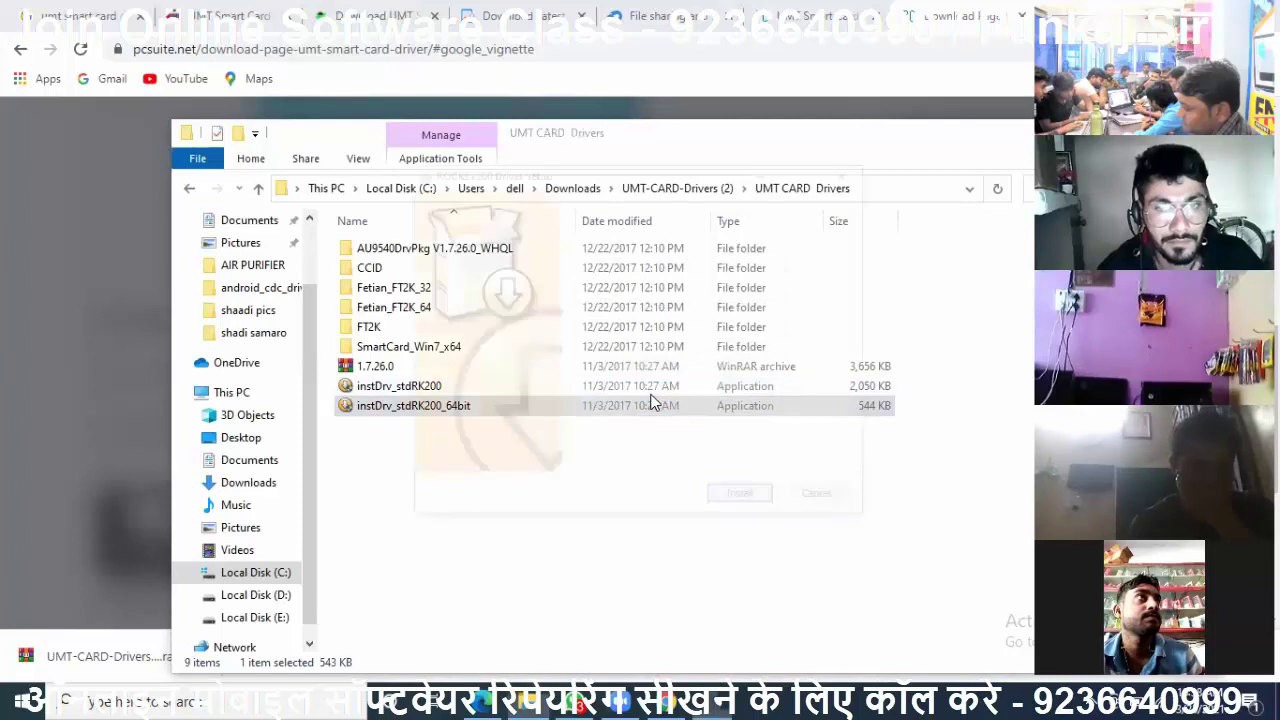
left_click(748, 501)
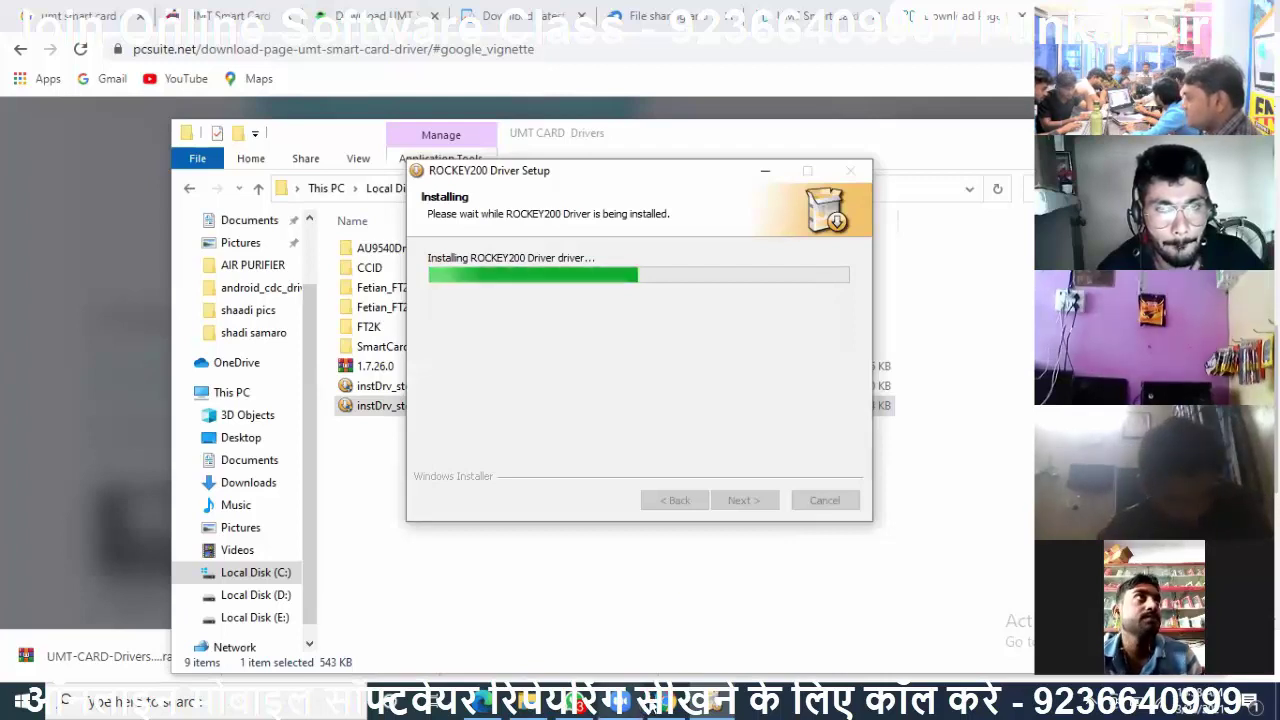
Step: Switch to Chrome, leave the ad overlay on the PCSuite UMT smart card driver download page, and cut the page's web address
key("alt+Tab")
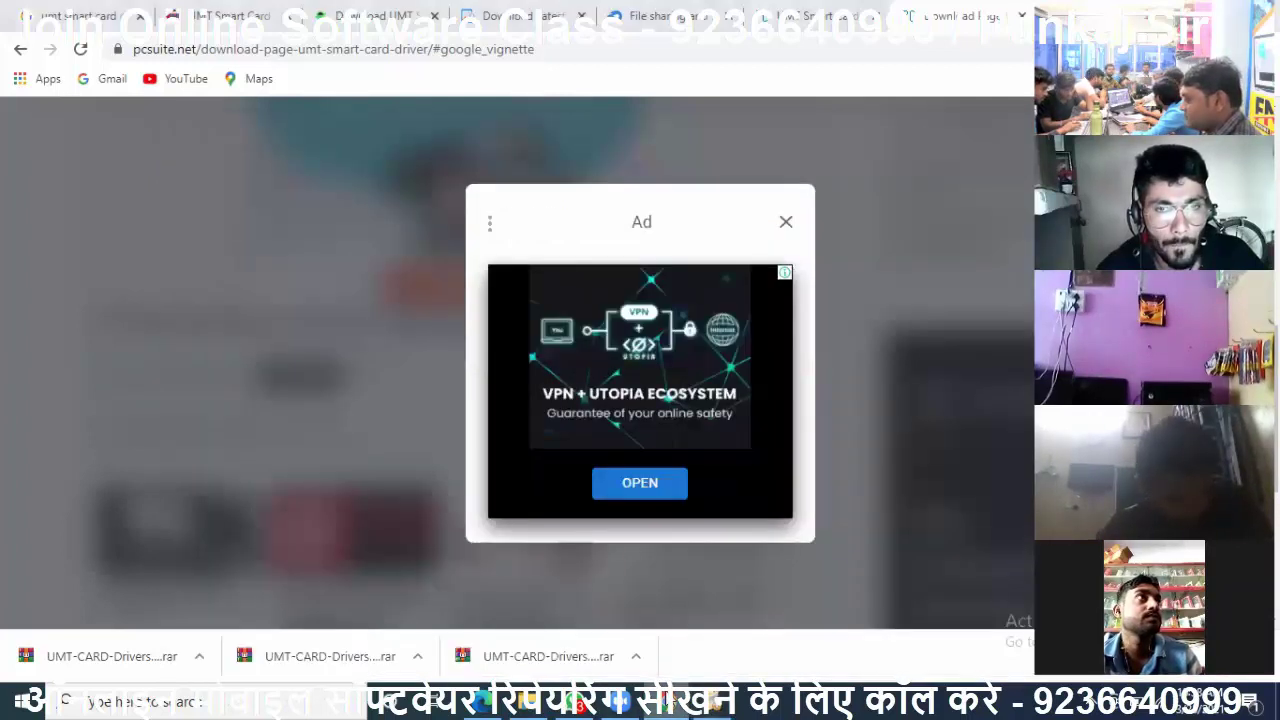
left_click(630, 48)
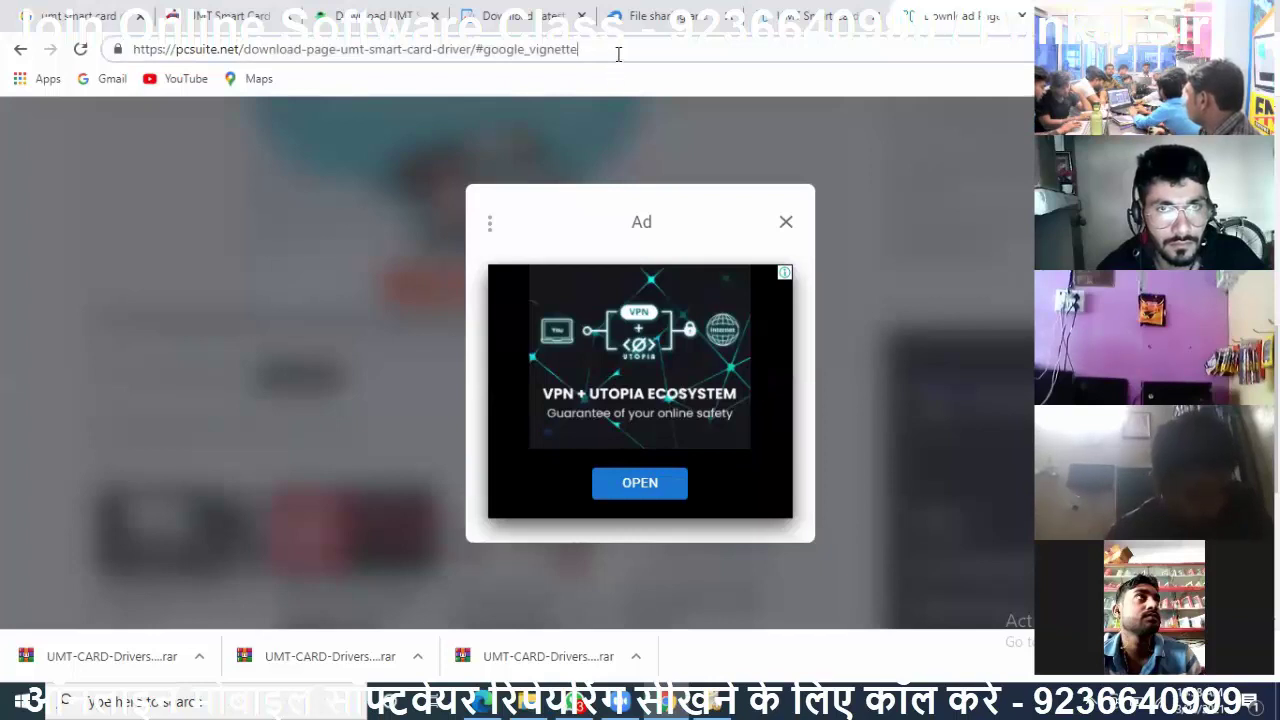
left_click_drag(597, 48, 88, 38)
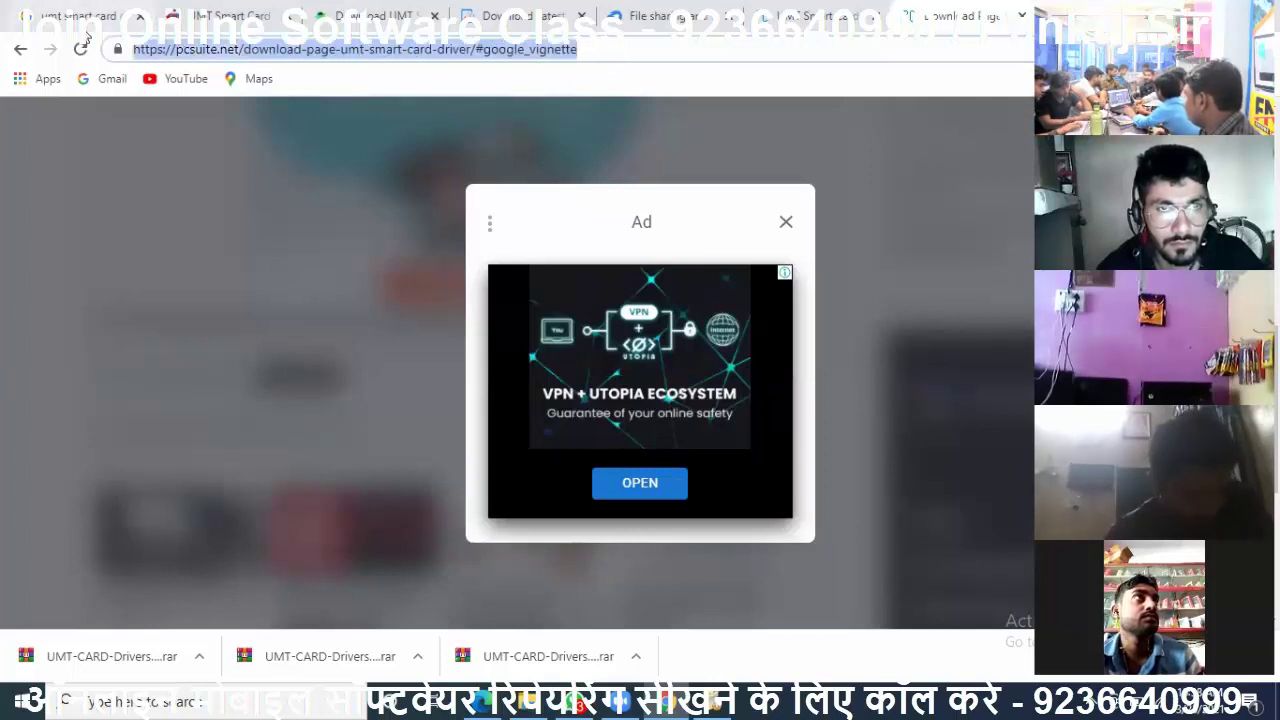
key("BackSpace")
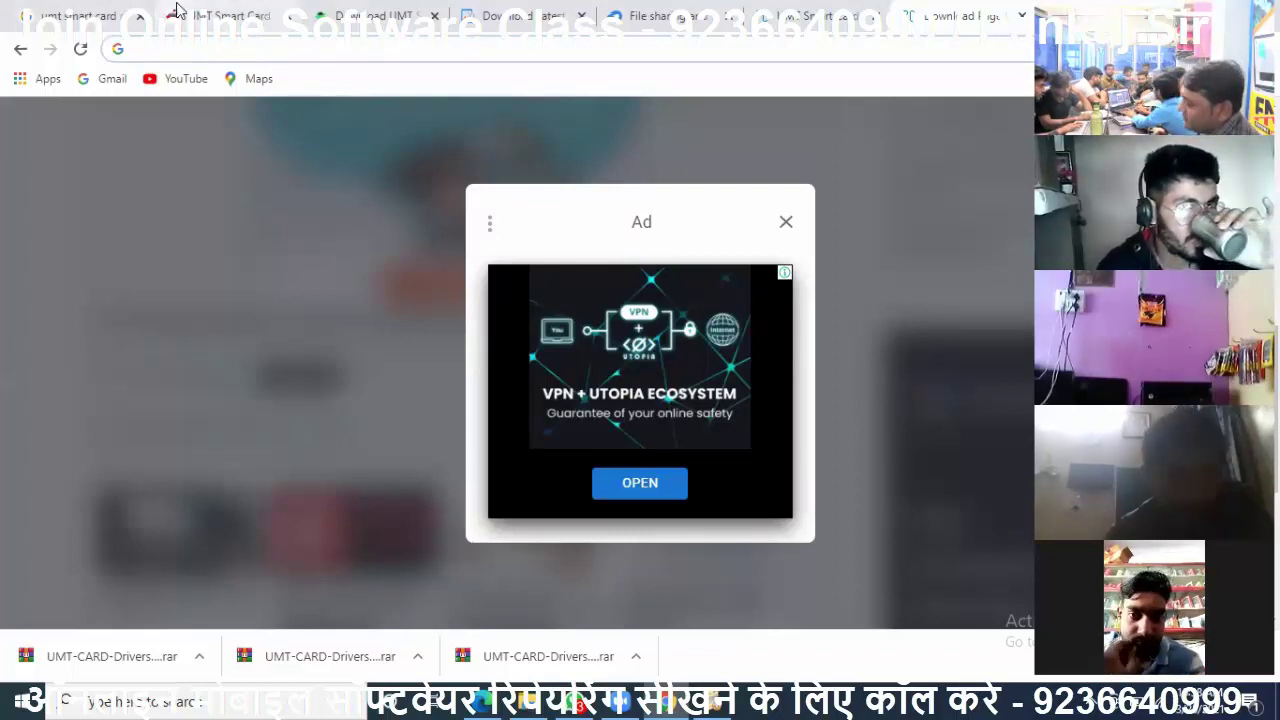
left_click(19, 52)
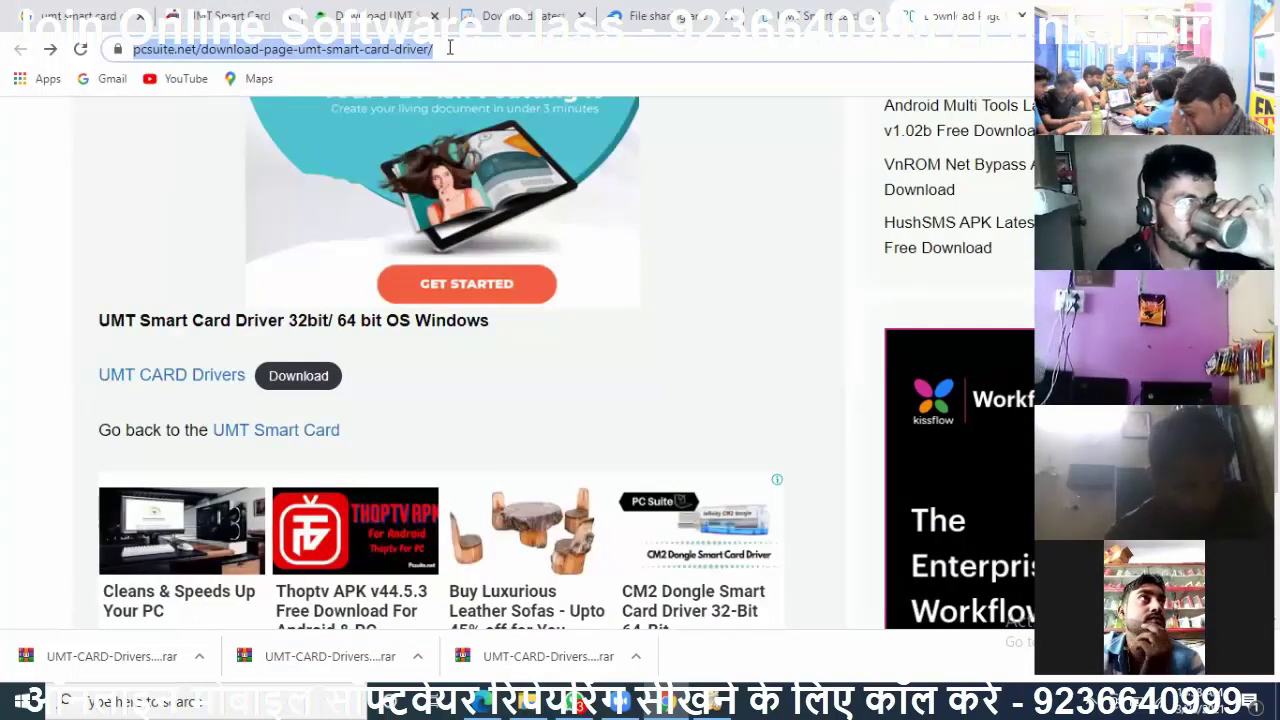
key("BackSpace")
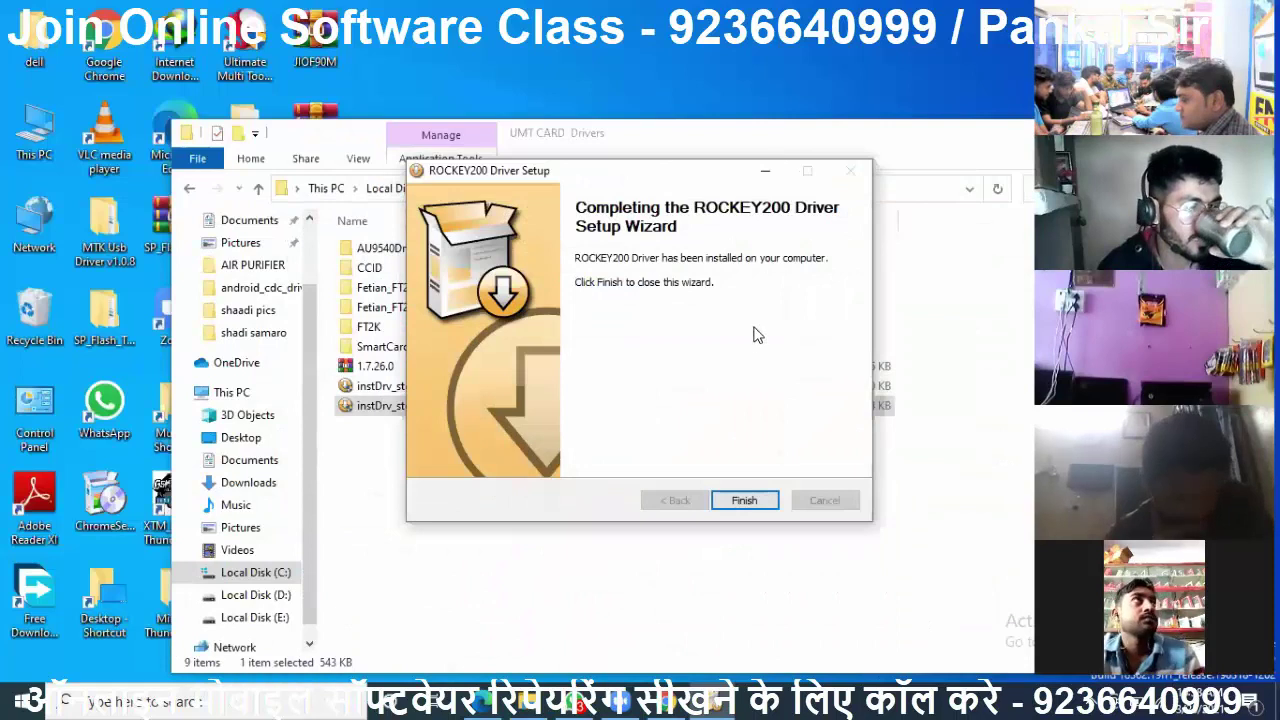
Step: Finish and close the ROCKEY200 Driver Setup wizard
left_click(742, 501)
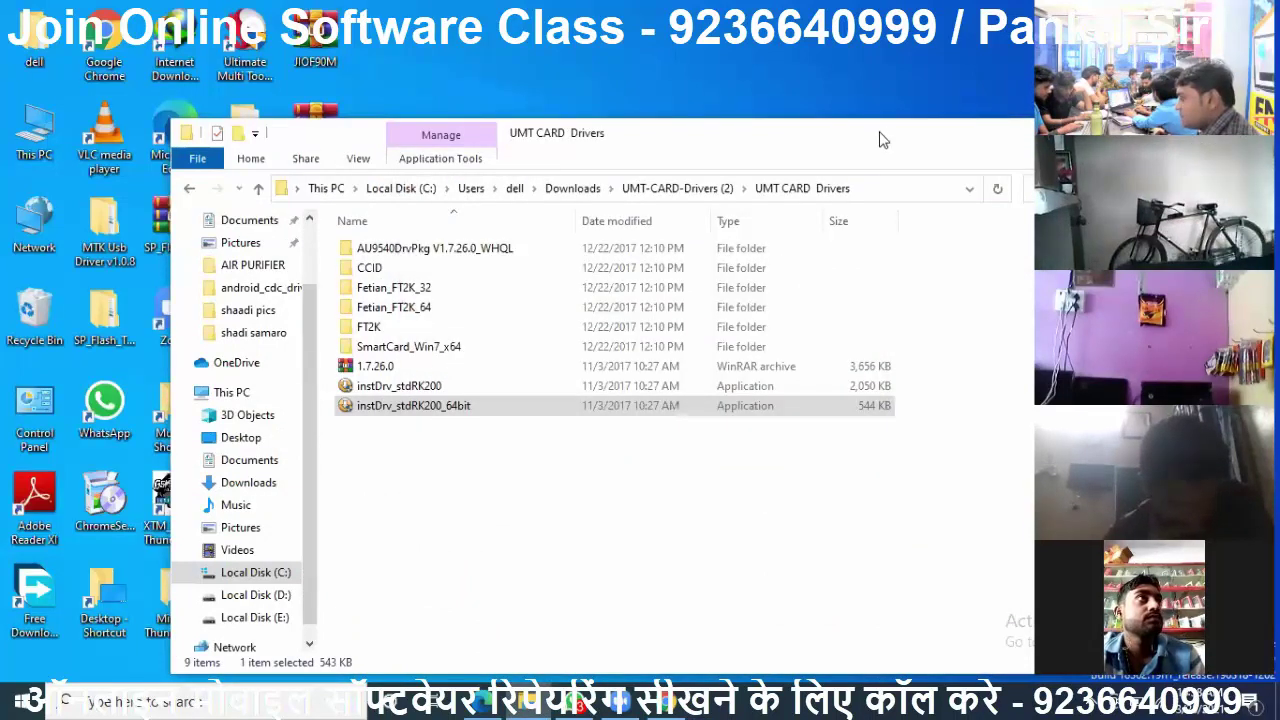
left_click_drag(880, 140, 867, 180)
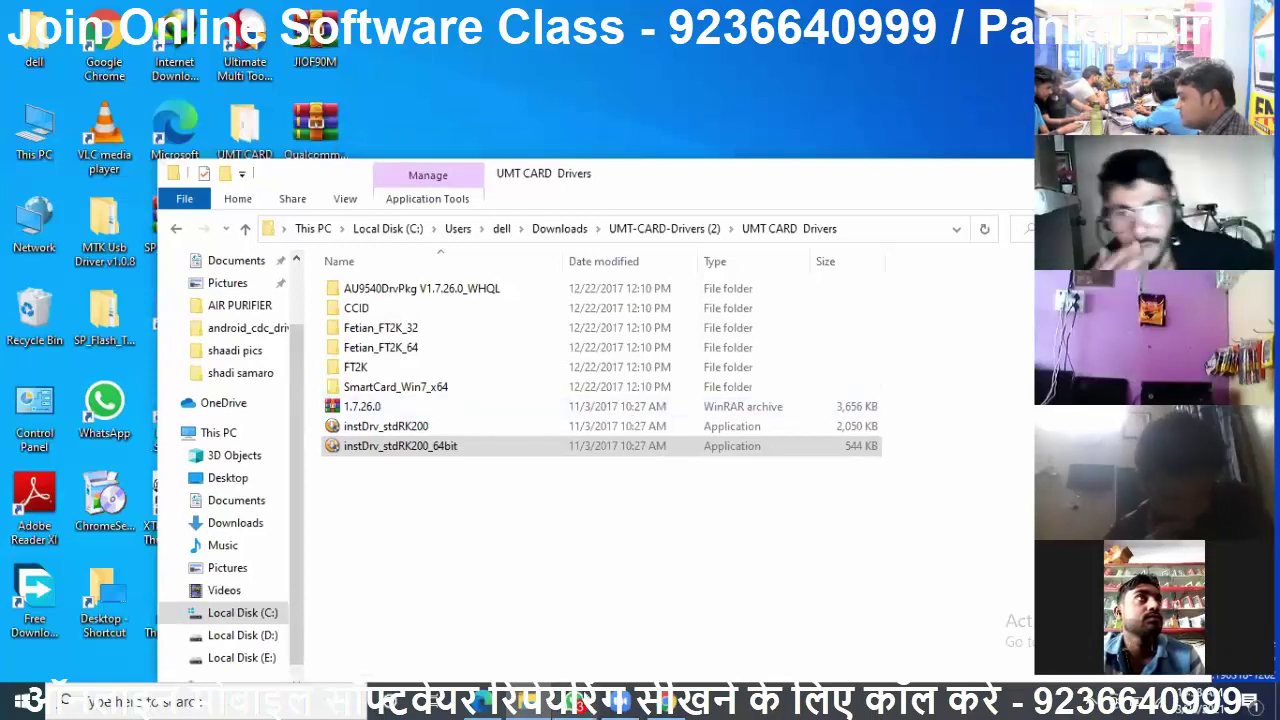
left_click(553, 703)
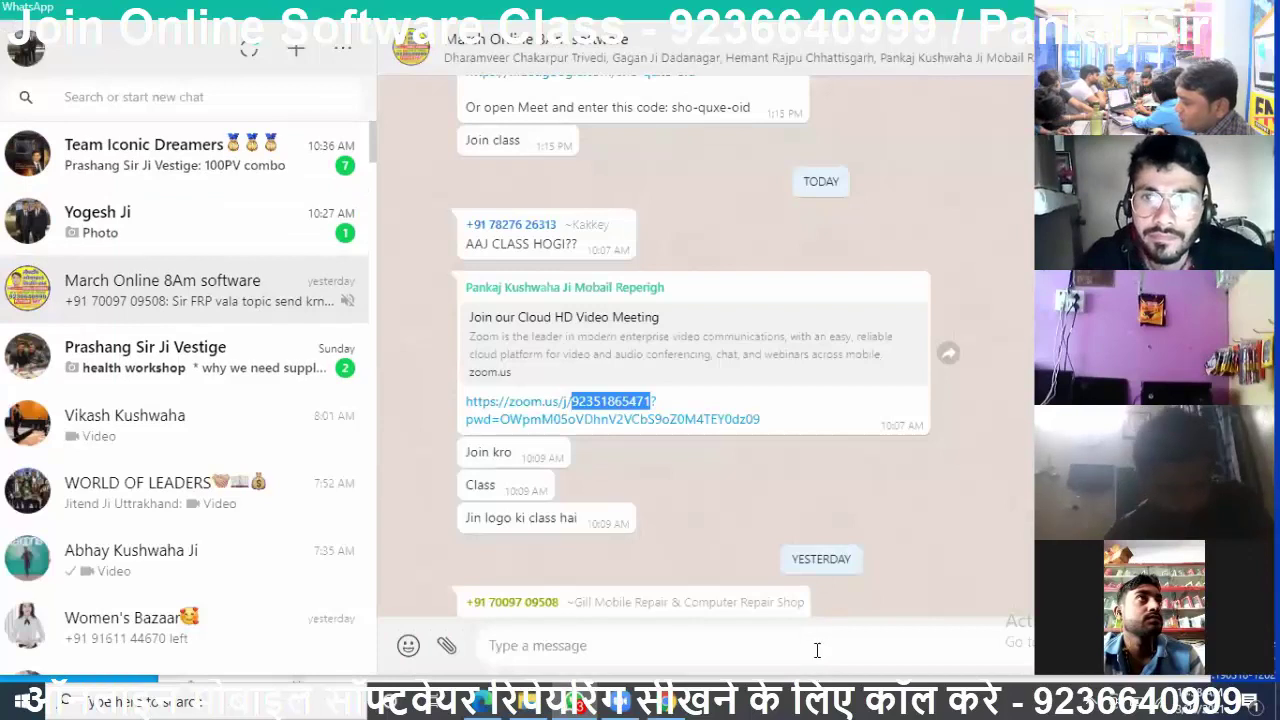
left_click(818, 643)
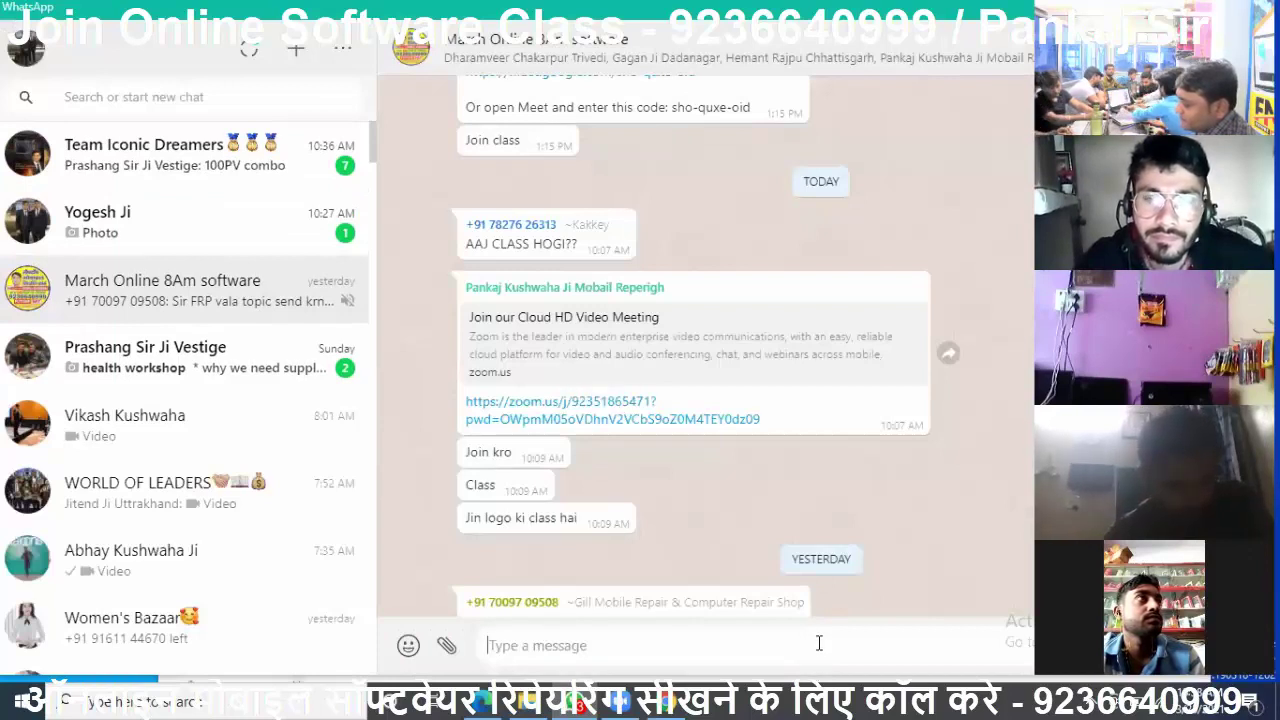
type("https://pcsuite.net/download-page-umt-smart-card-driver/")
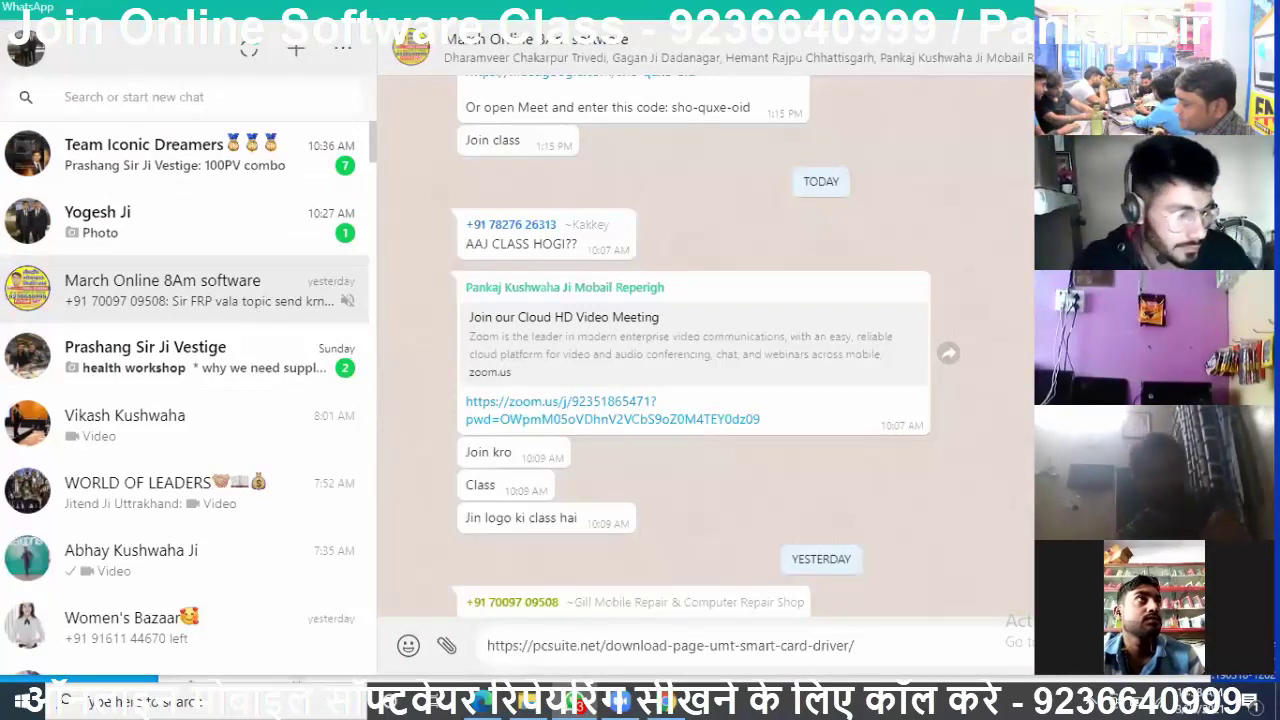
key("Return")
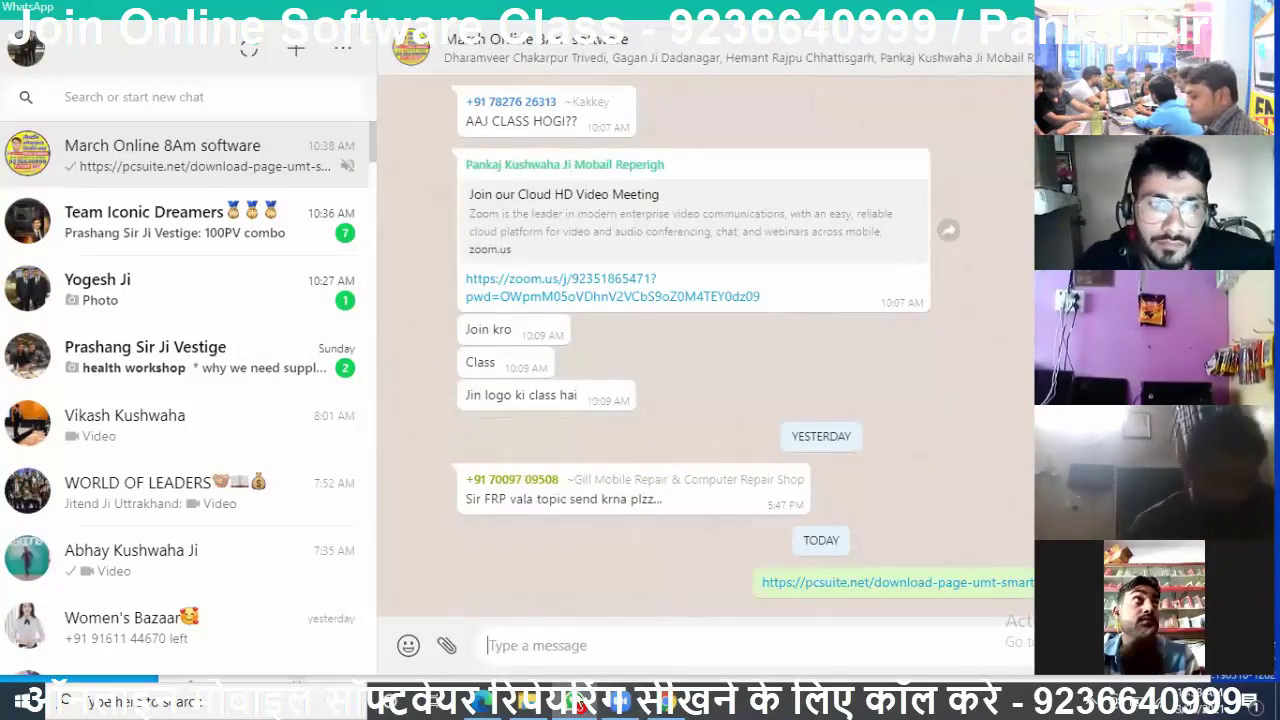
mouse_move(620, 703)
mouse_move(482, 703)
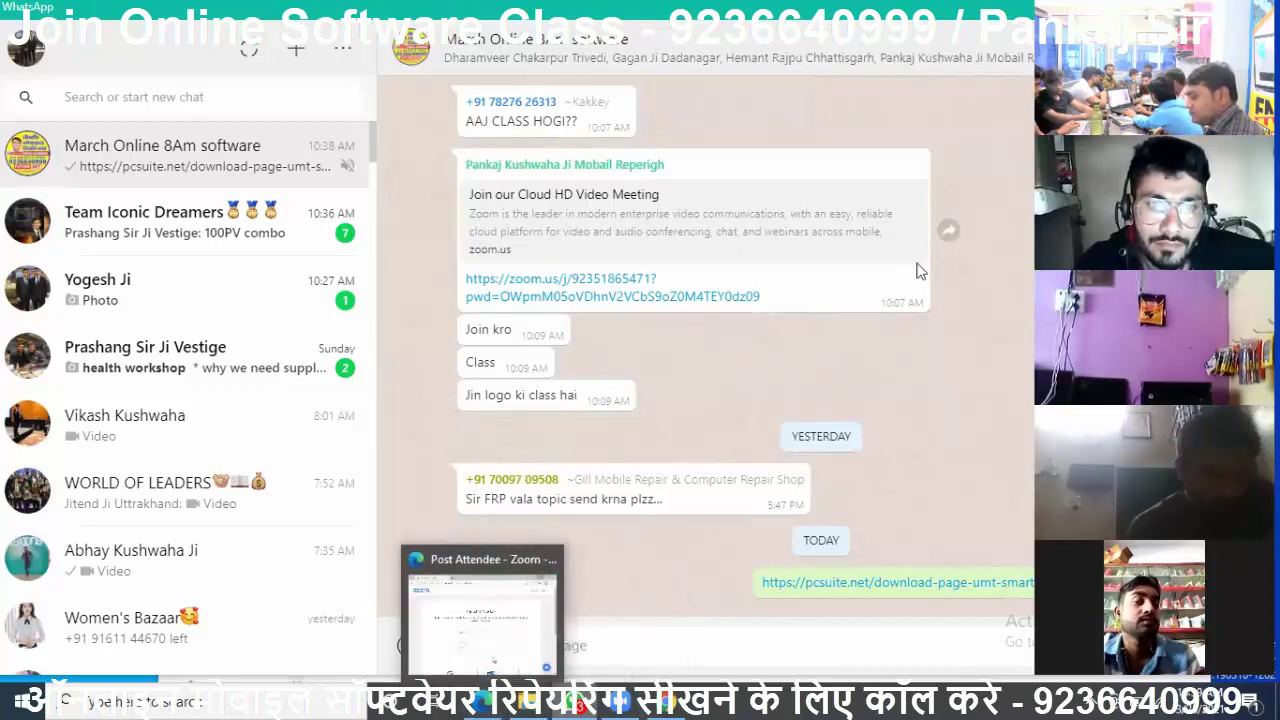
left_click(525, 703)
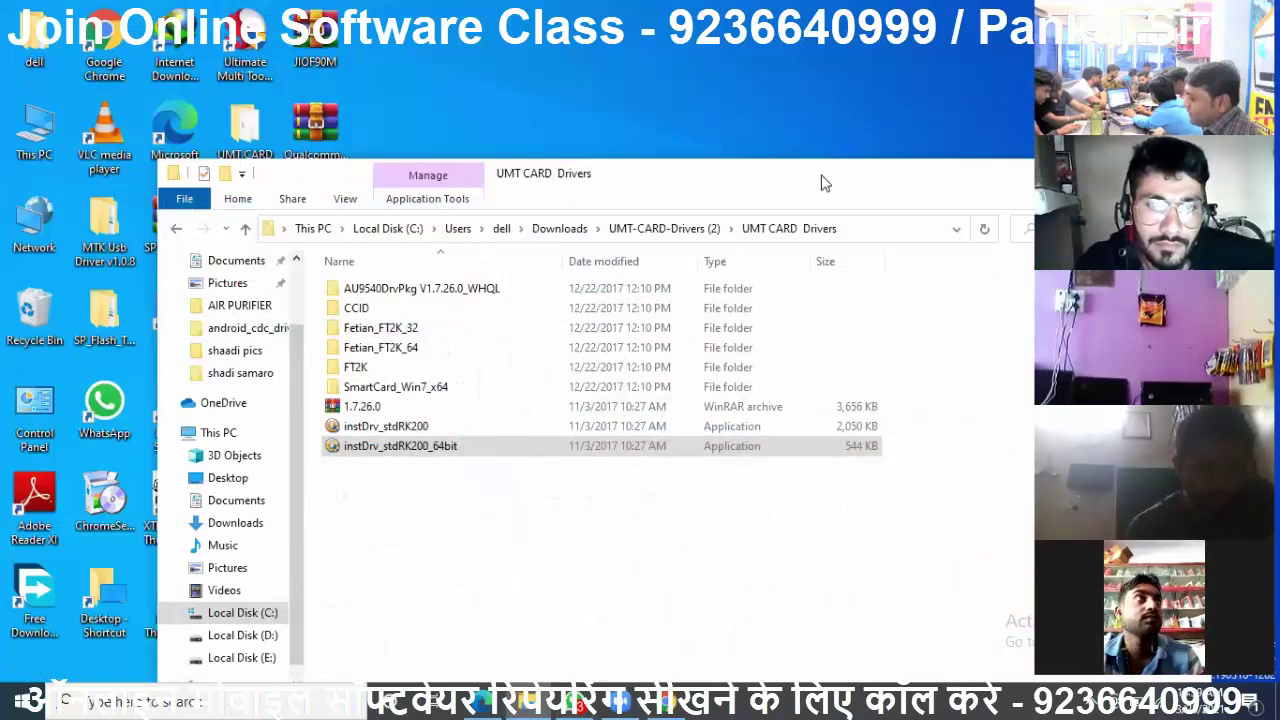
left_click_drag(826, 177, 863, 41)
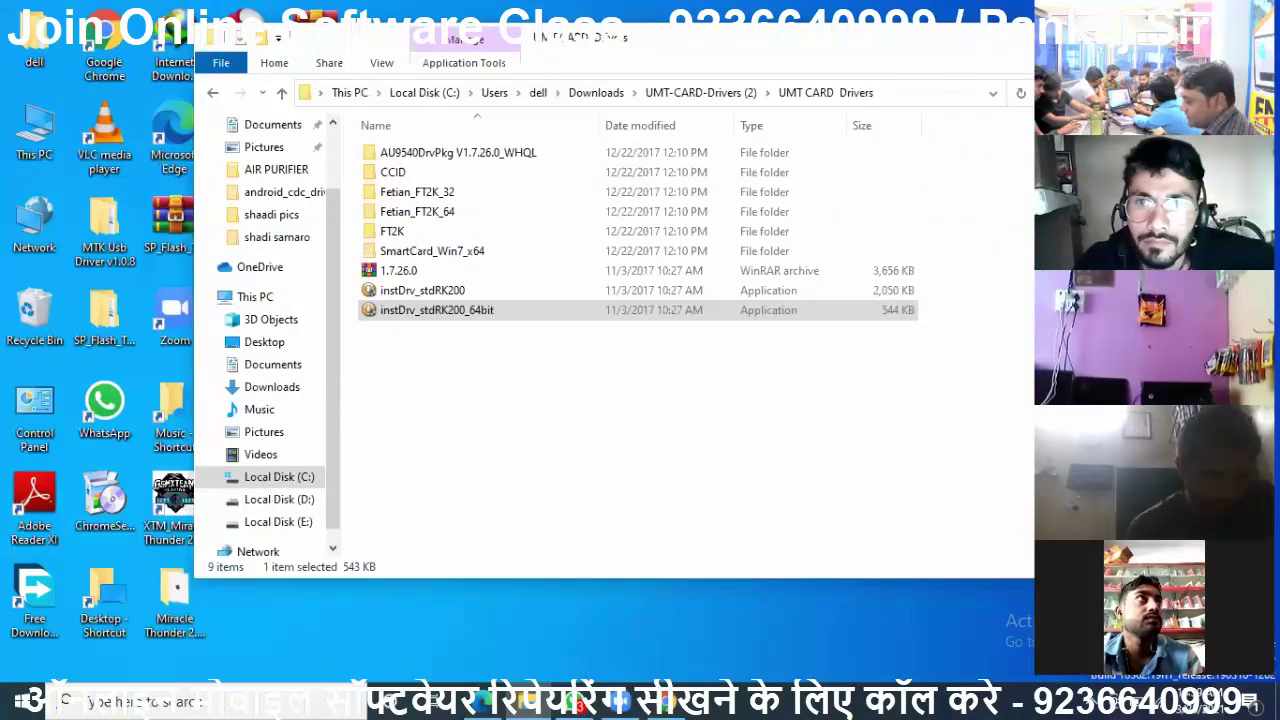
key("super+d")
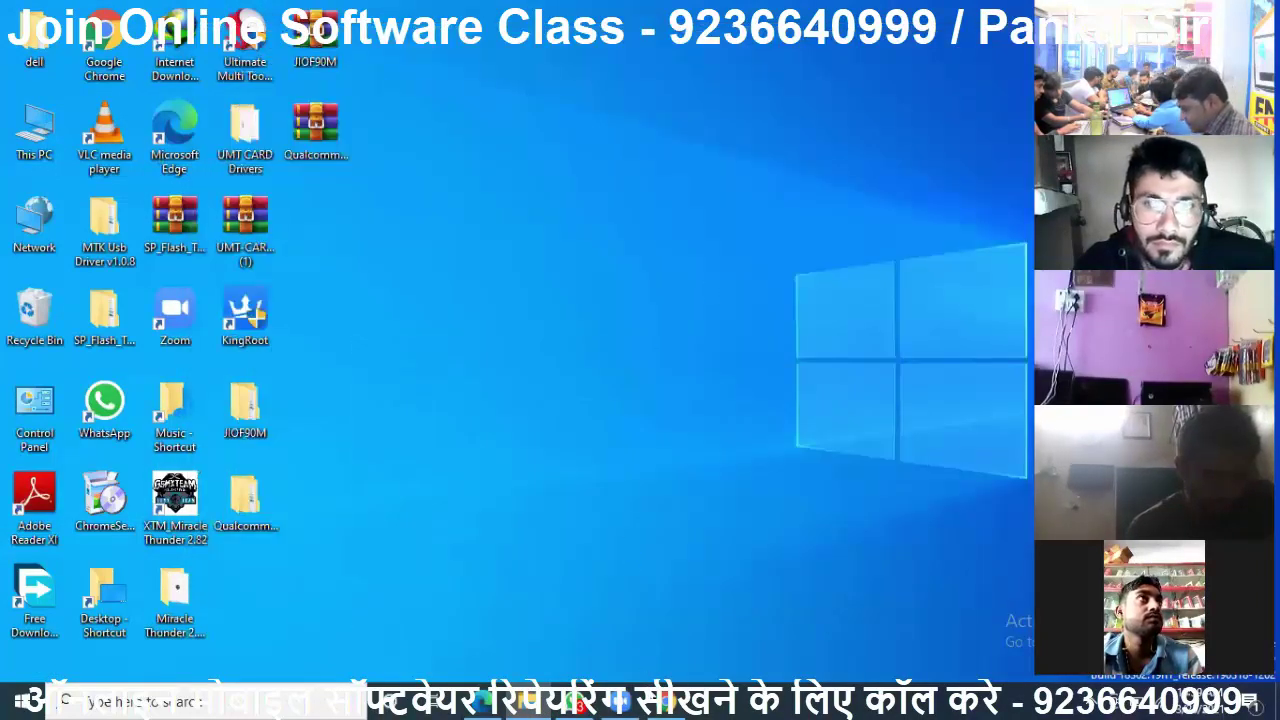
Step: Switch to Chrome and replace the UMT smart card driver query in the Google results tab with a search for "umt support access download"
left_click(656, 703)
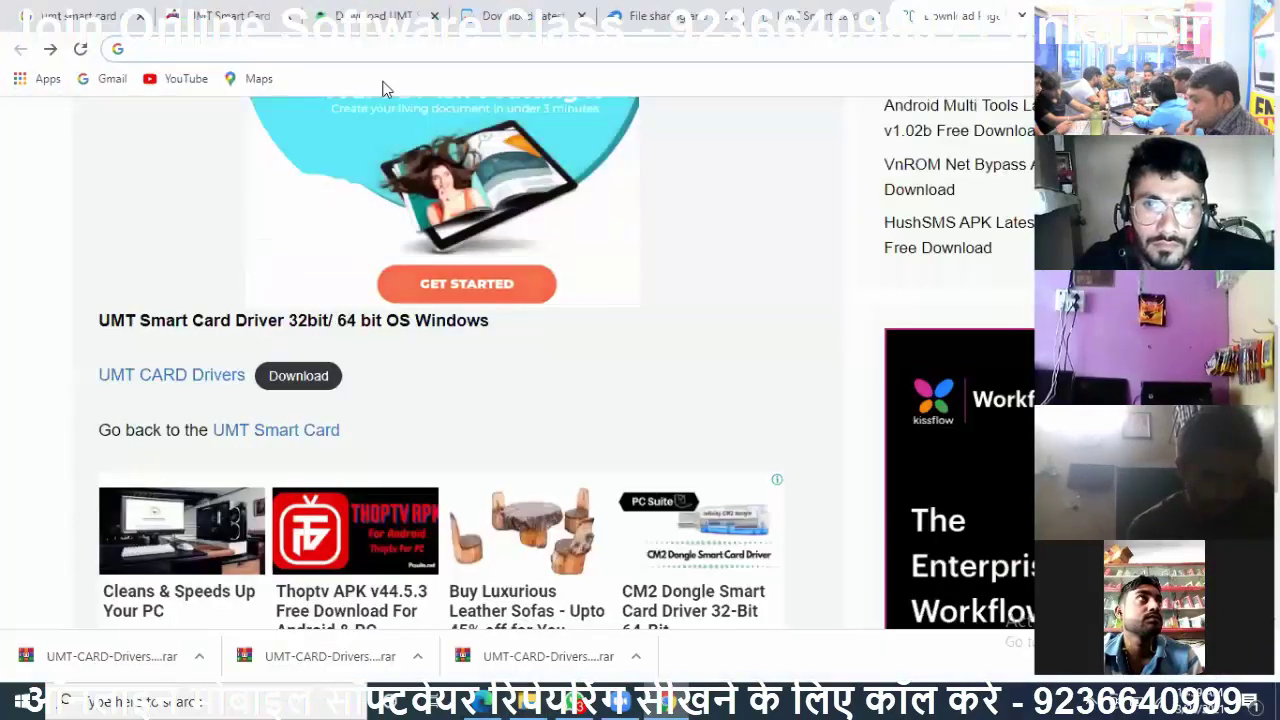
left_click(105, 16)
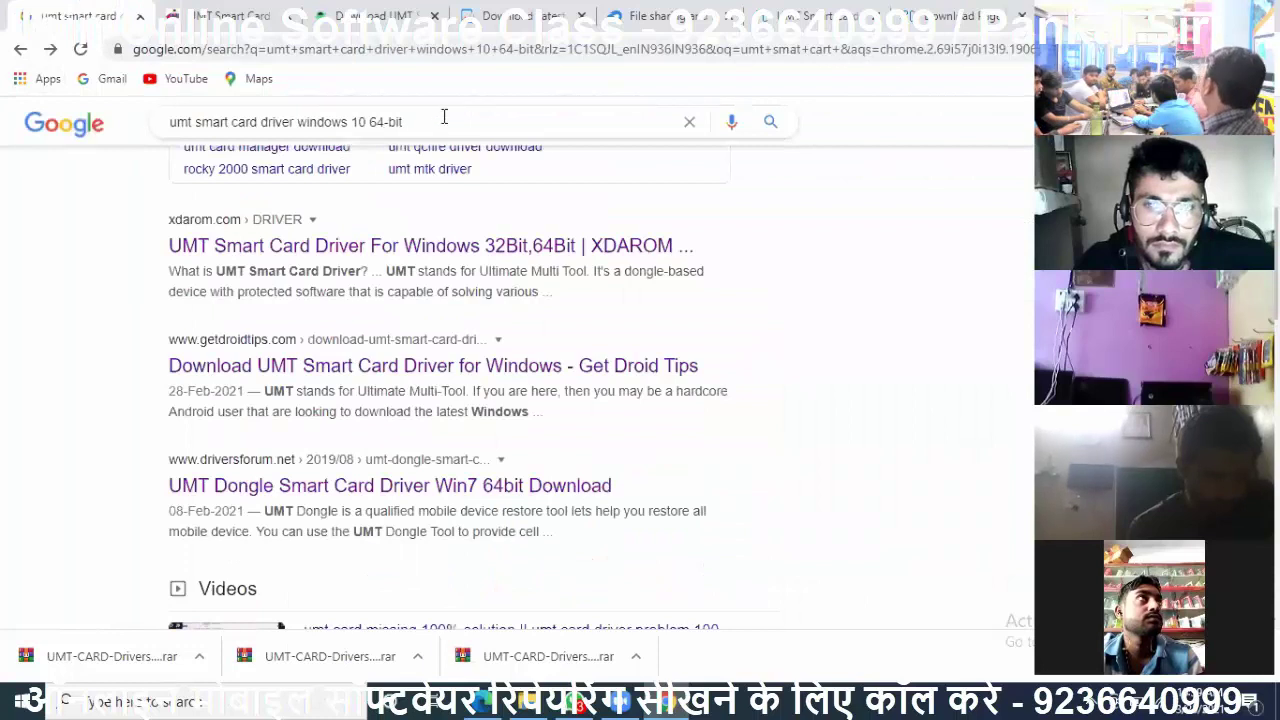
key("BackSpace")
key("BackSpace")
key("BackSpace")
key("BackSpace")
key("BackSpace")
key("BackSpace")
key("BackSpace")
key("BackSpace")
key("BackSpace")
key("BackSpace")
key("BackSpace")
key("BackSpace")
key("BackSpace")
key("BackSpace")
key("BackSpace")
key("BackSpace")
key("BackSpace")
key("BackSpace")
key("BackSpace")
key("BackSpace")
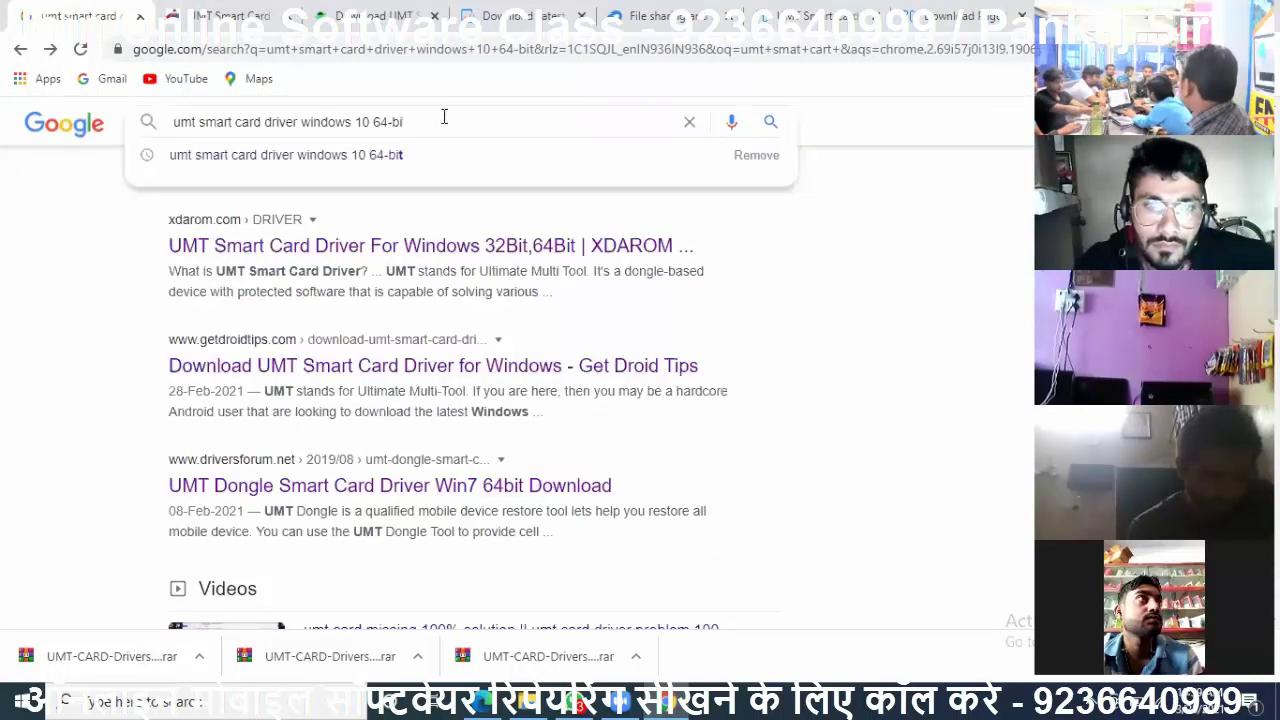
key("BackSpace")
key("BackSpace")
key("BackSpace")
key("BackSpace")
key("BackSpace")
key("BackSpace")
key("BackSpace")
key("BackSpace")
key("BackSpace")
key("BackSpace")
key("BackSpace")
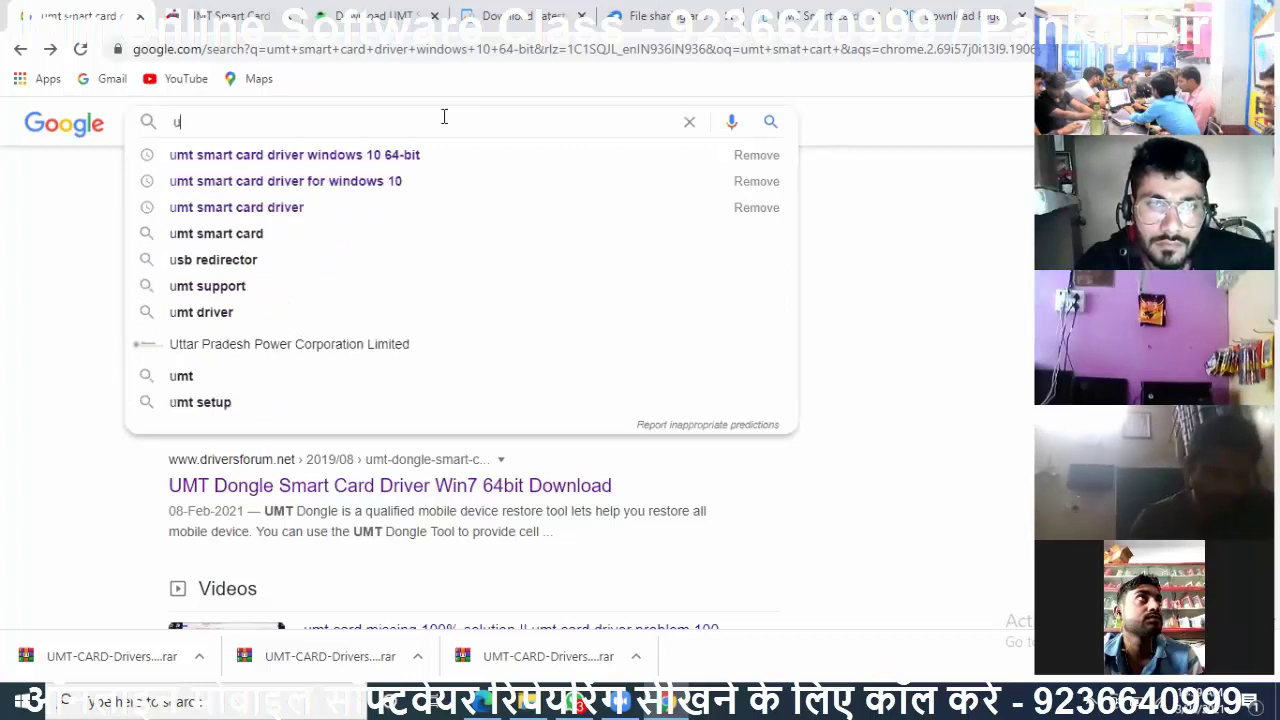
type("mt ")
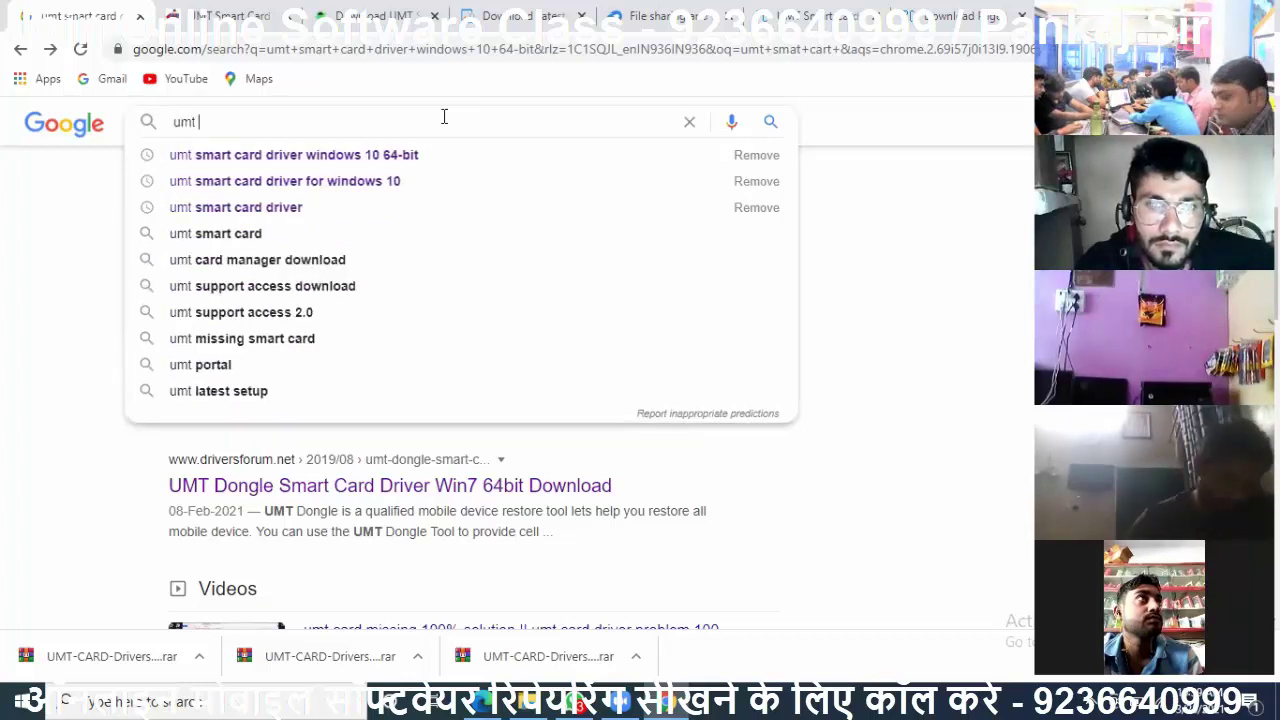
type("s")
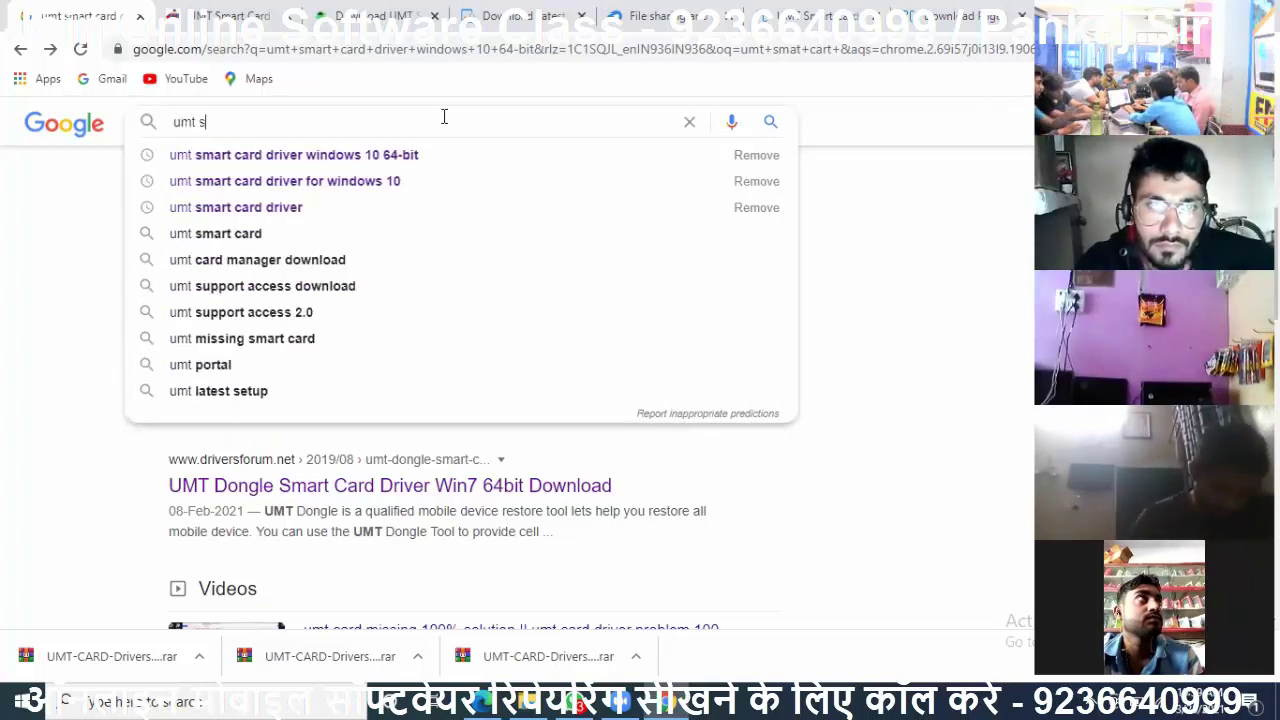
type("h")
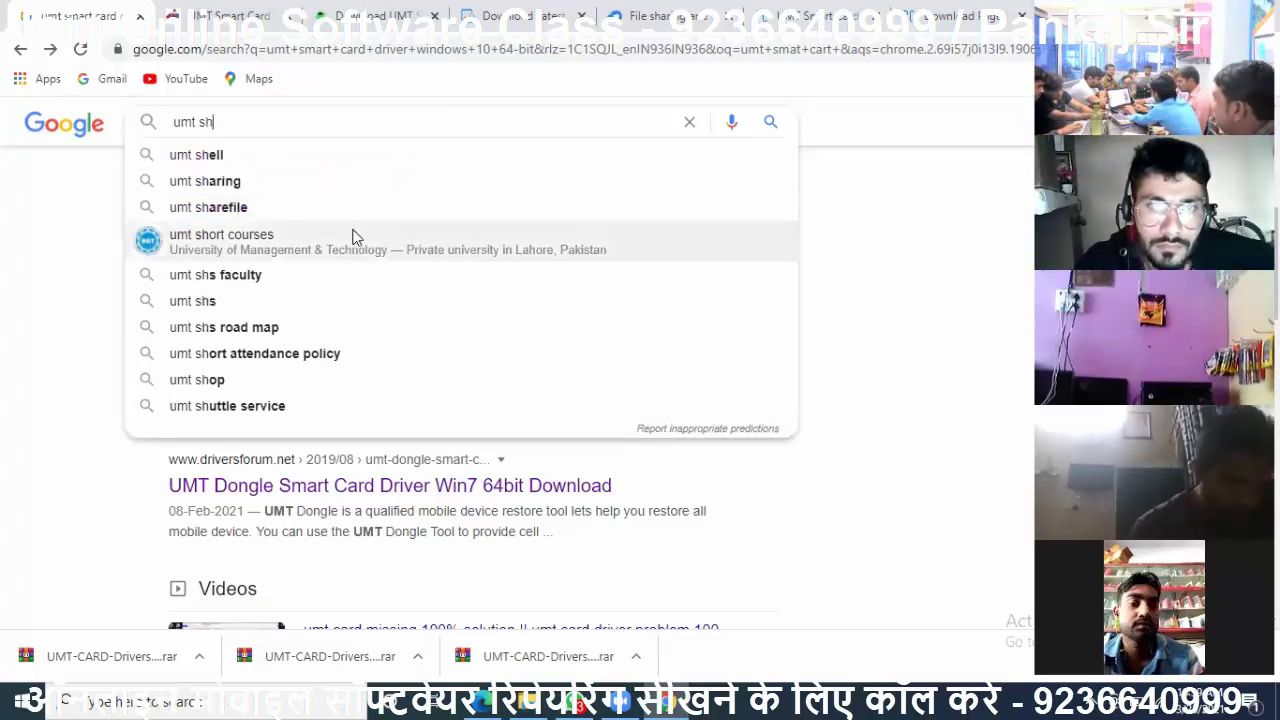
key("BackSpace")
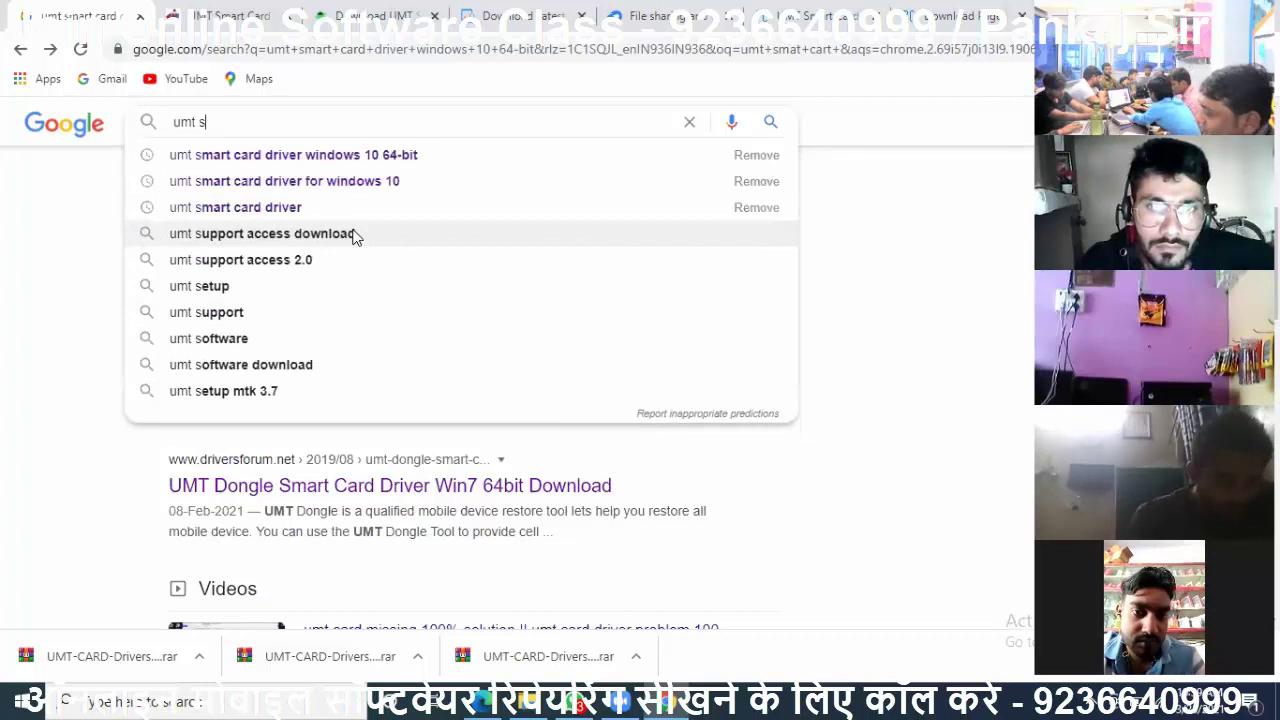
type("u")
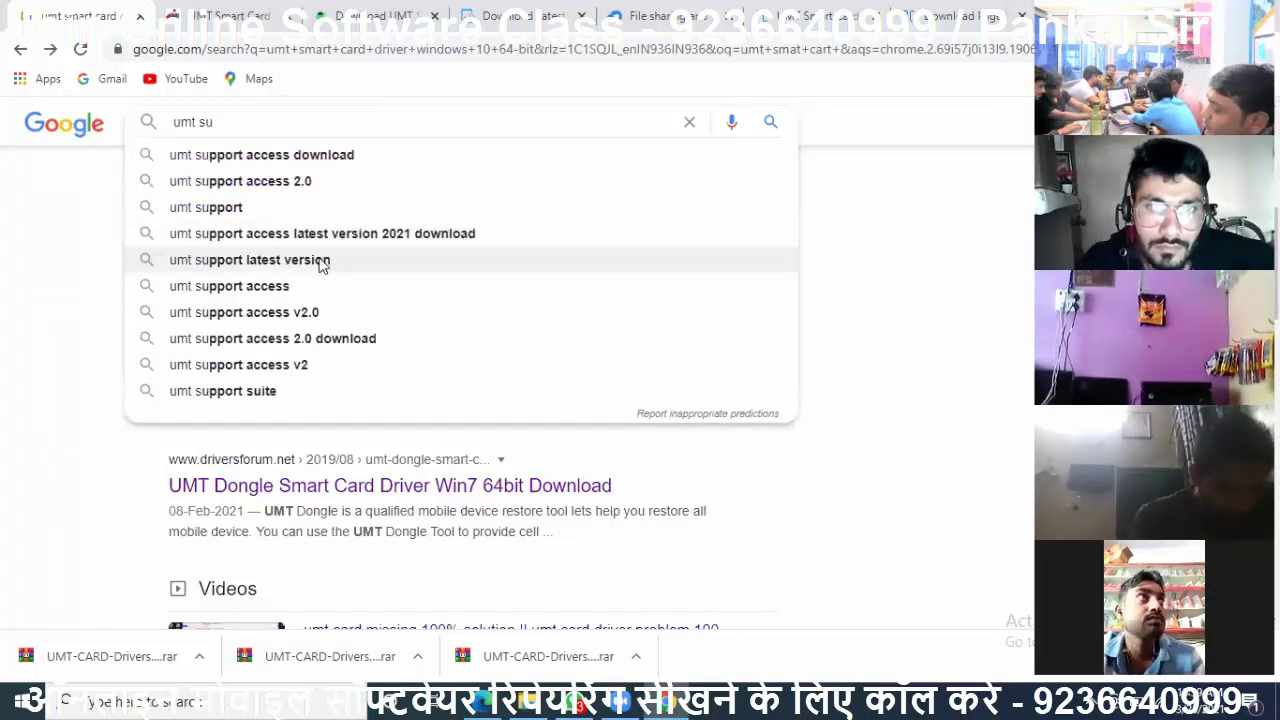
left_click(330, 163)
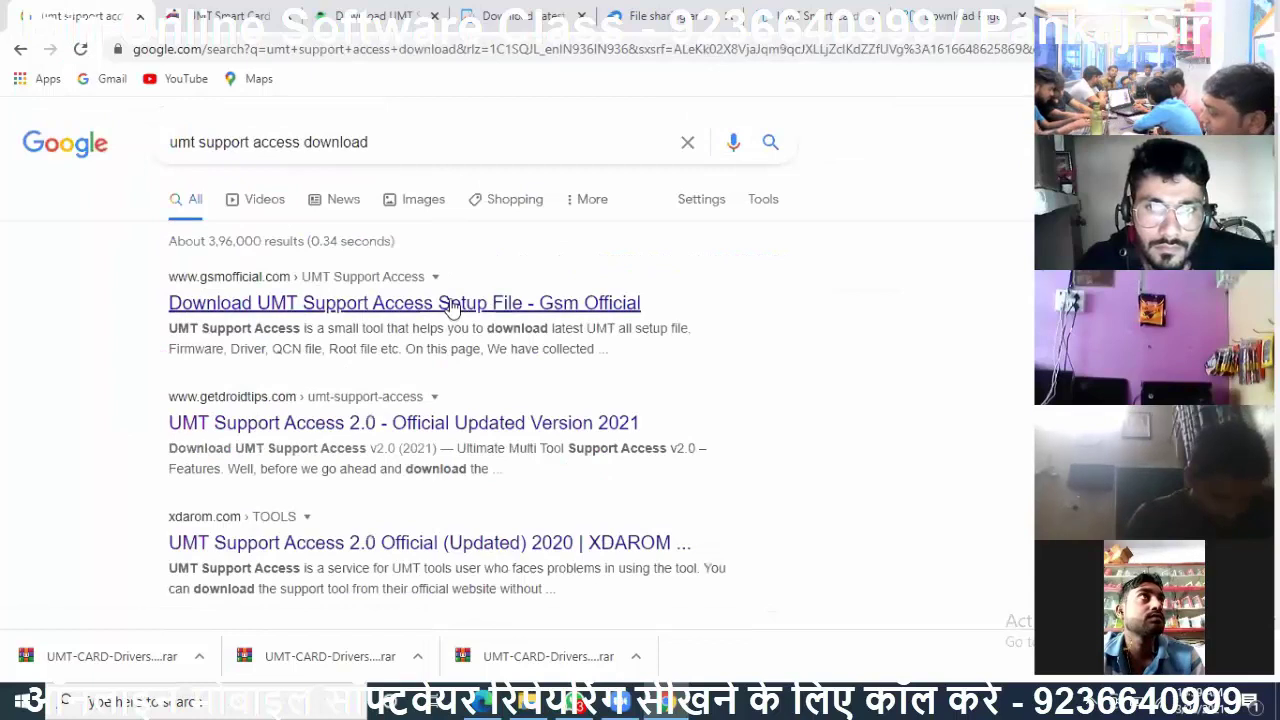
right_click(487, 376)
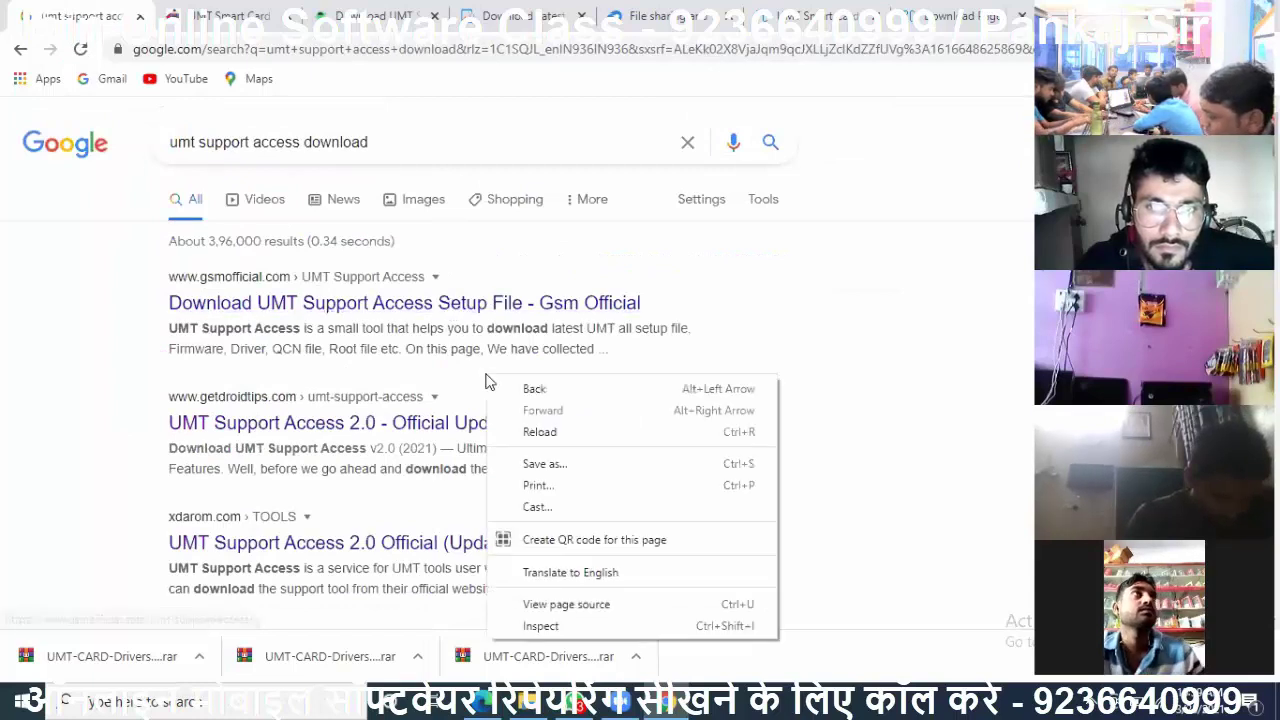
left_click(503, 294)
left_click(510, 308)
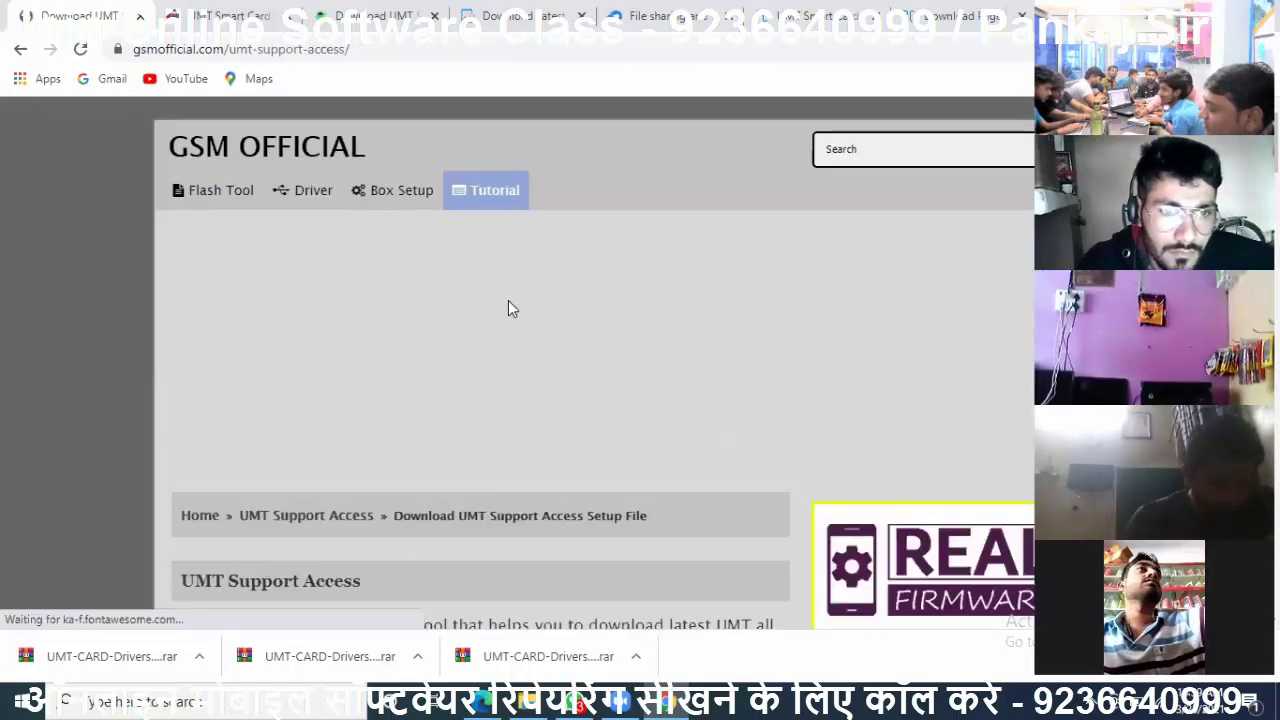
left_click(20, 49)
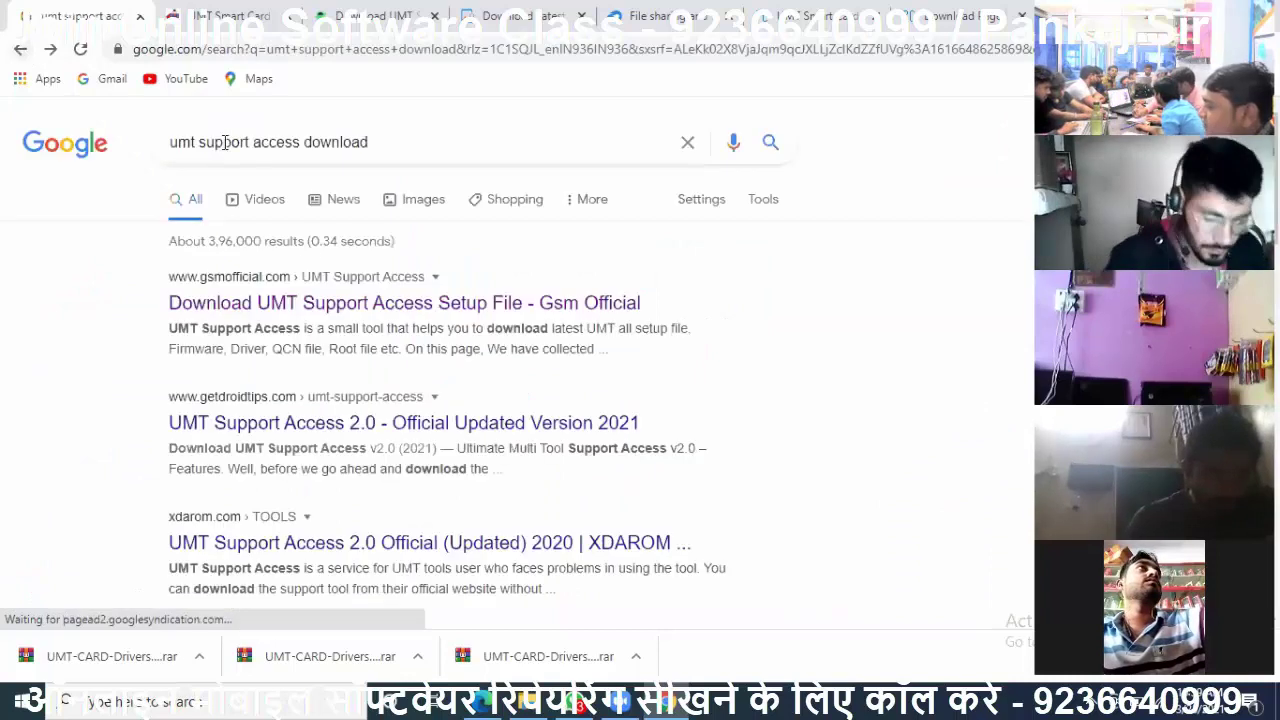
Step: Open the Gsm Official setup file result and the GetDroidTips UMT Support Access 2.0 result in separate new tabs
right_click(355, 305)
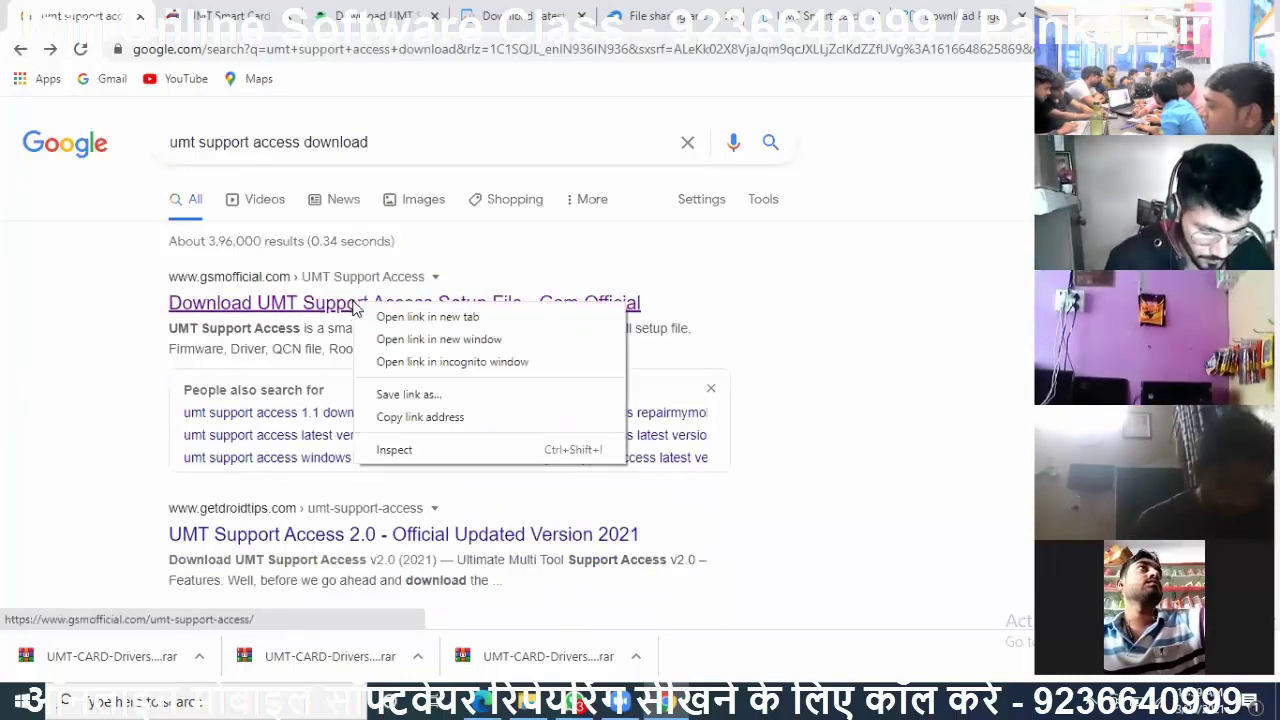
left_click(427, 317)
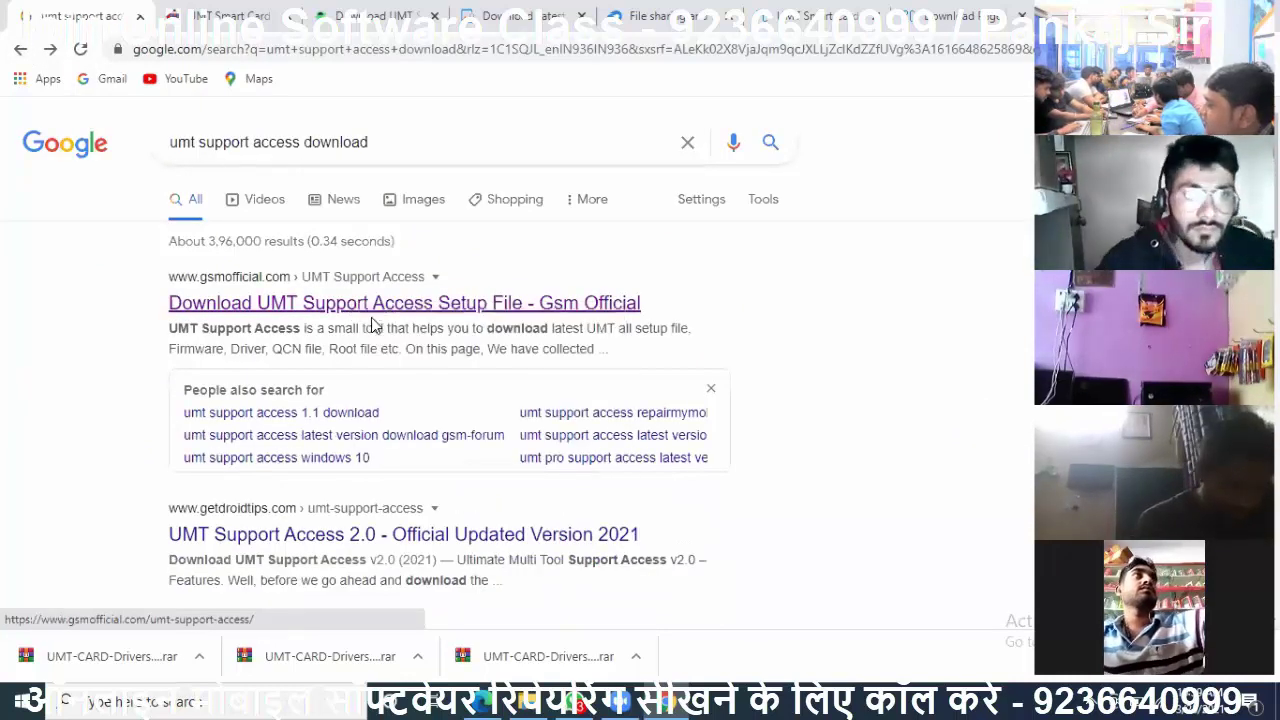
right_click(413, 535)
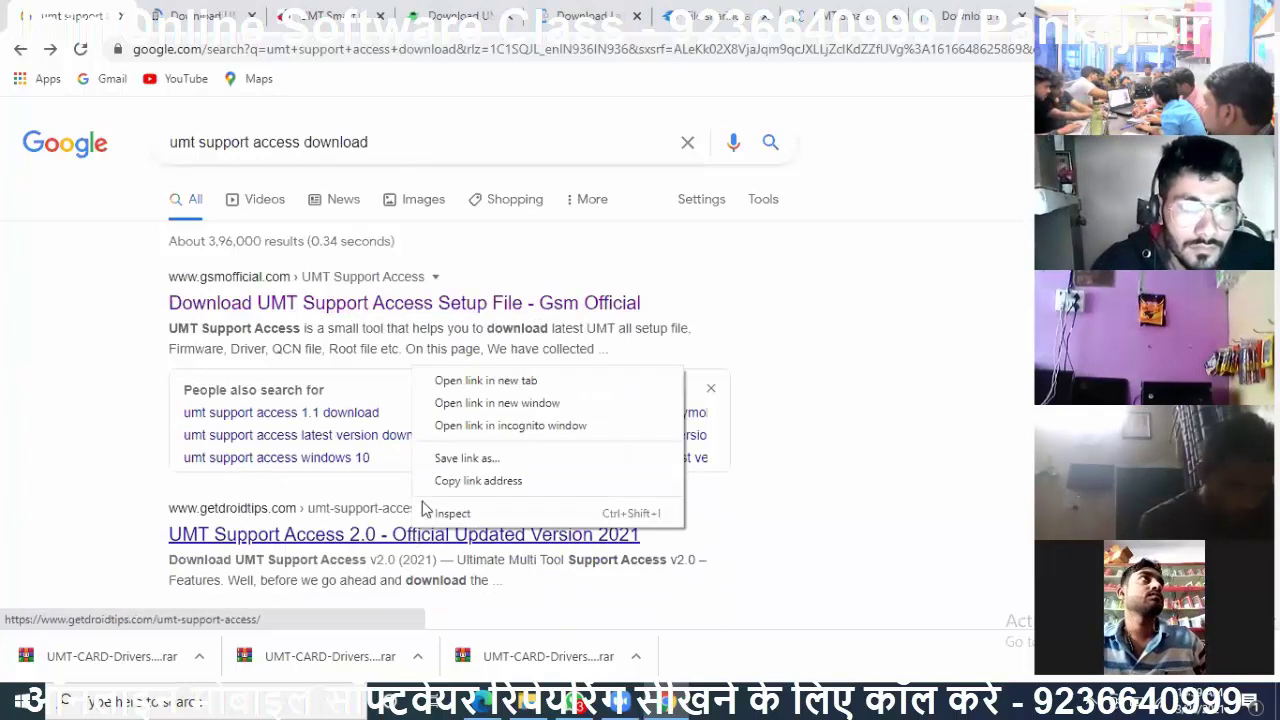
left_click(472, 376)
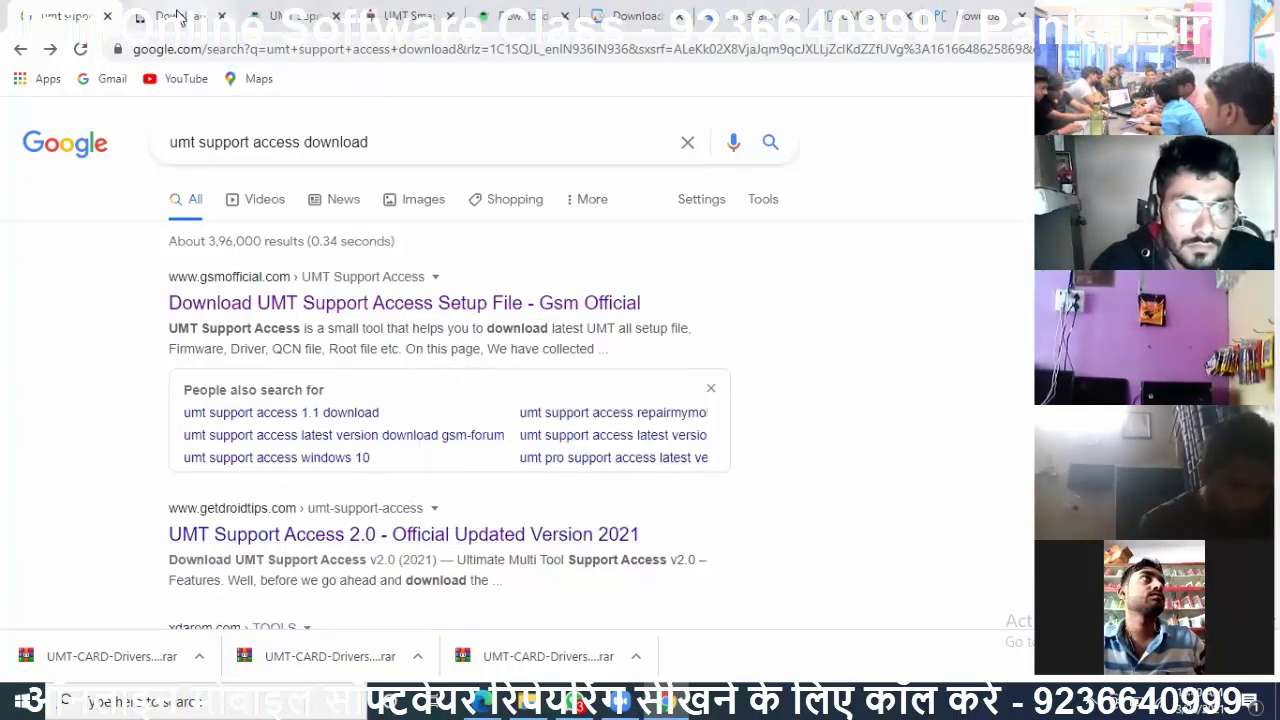
Step: On the Gsm Official page, find the UMT Support Access download links and get UMT_Support_Setup.zip from Mirror 2 (G Drive)
left_click(179, 16)
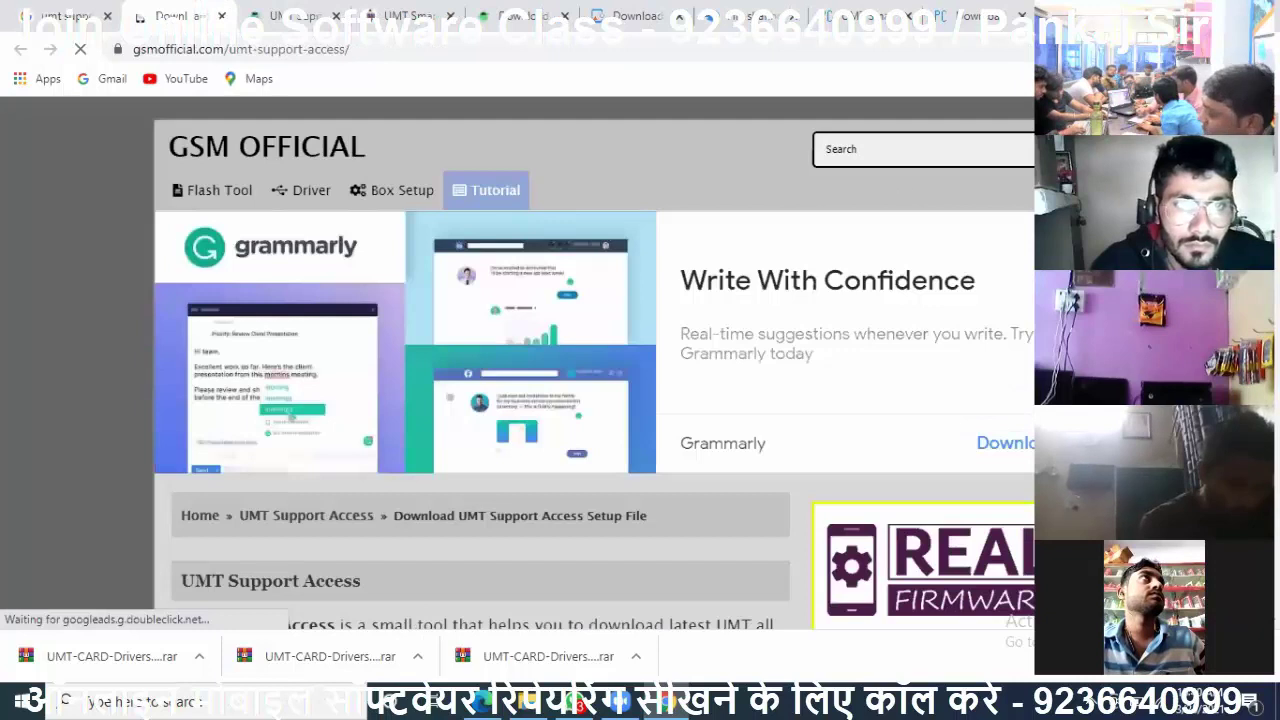
scroll(480, 360, "down", 15)
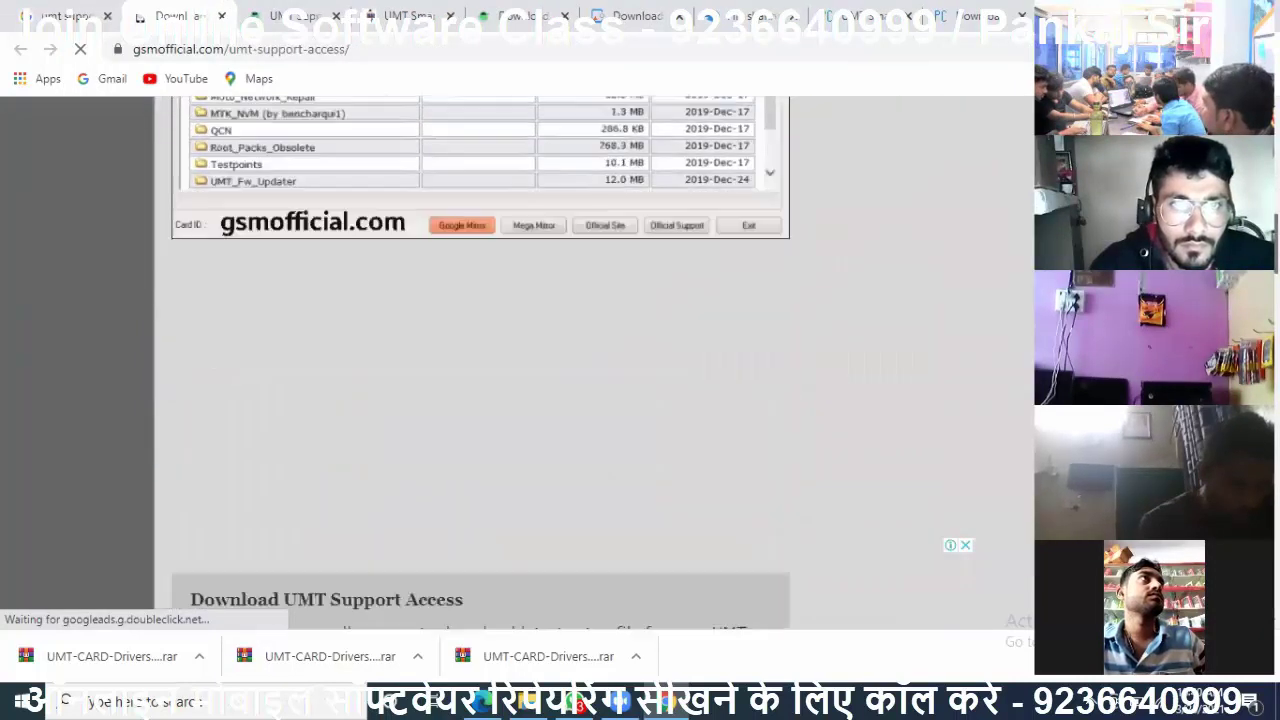
scroll(480, 360, "down", 1)
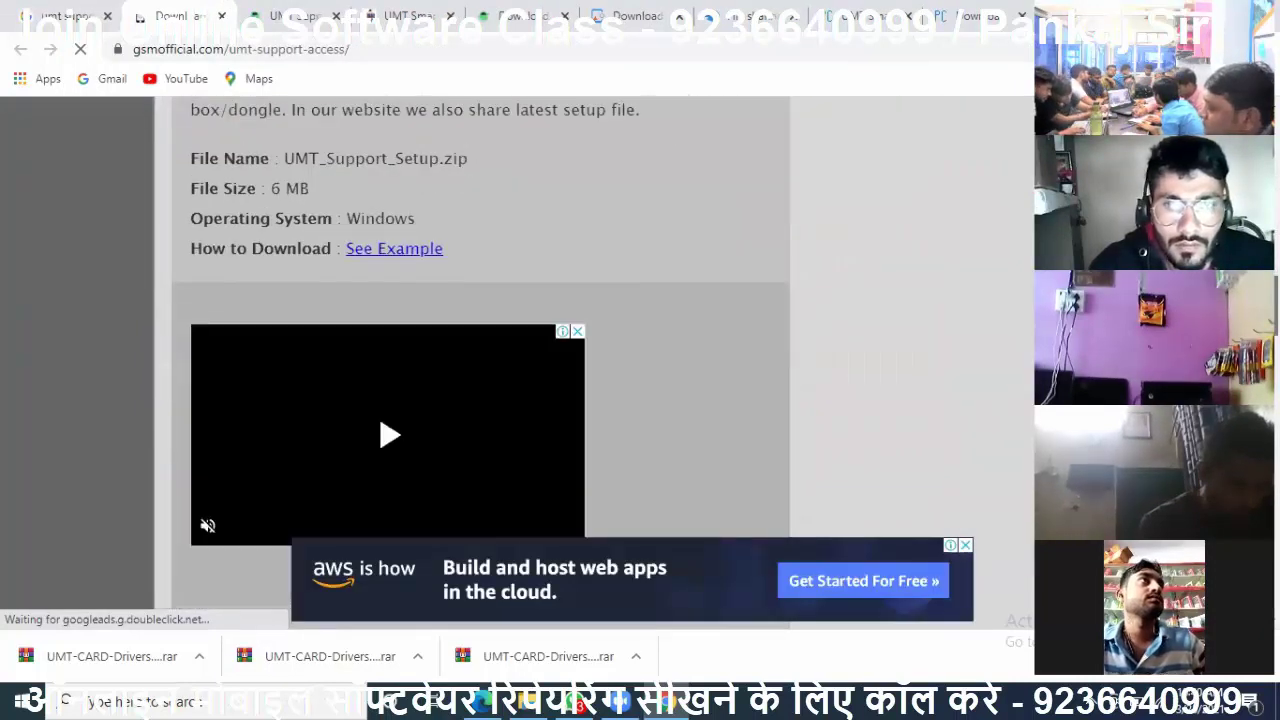
scroll(480, 360, "down", 5)
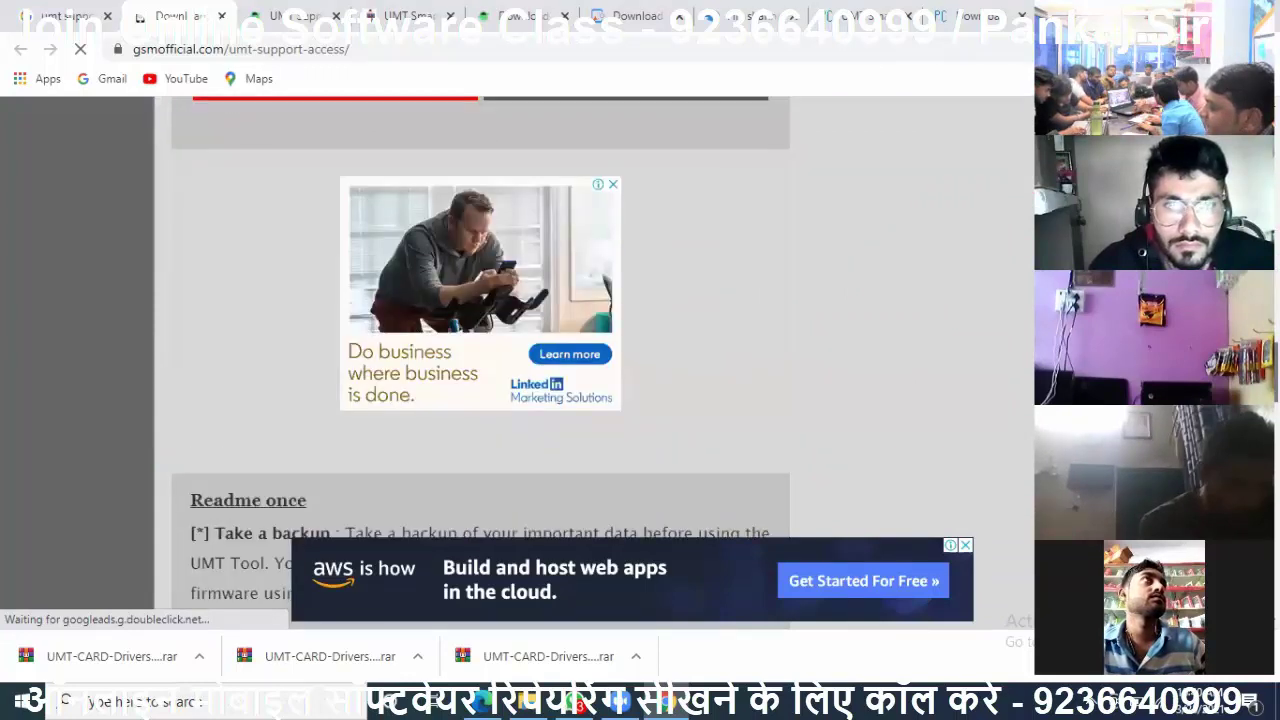
scroll(207, 148, "up", 2)
scroll(207, 148, "down", 5)
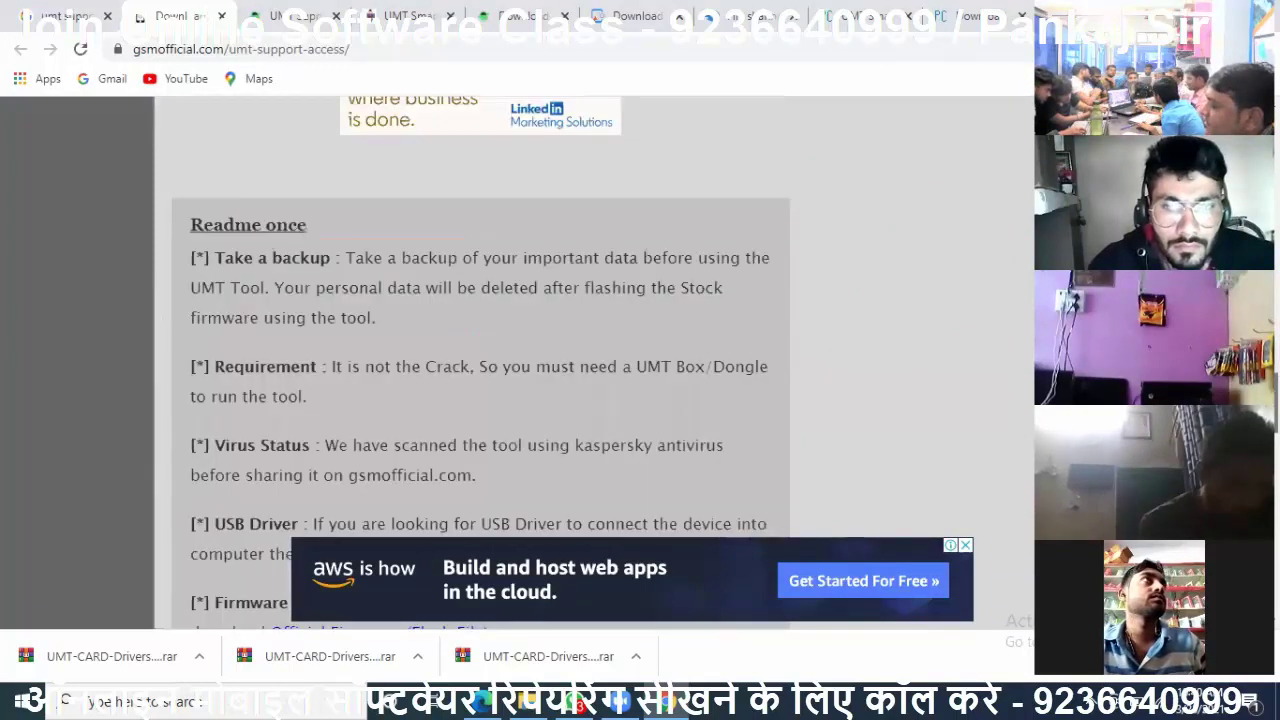
scroll(480, 360, "down", 3)
scroll(480, 360, "down", 1)
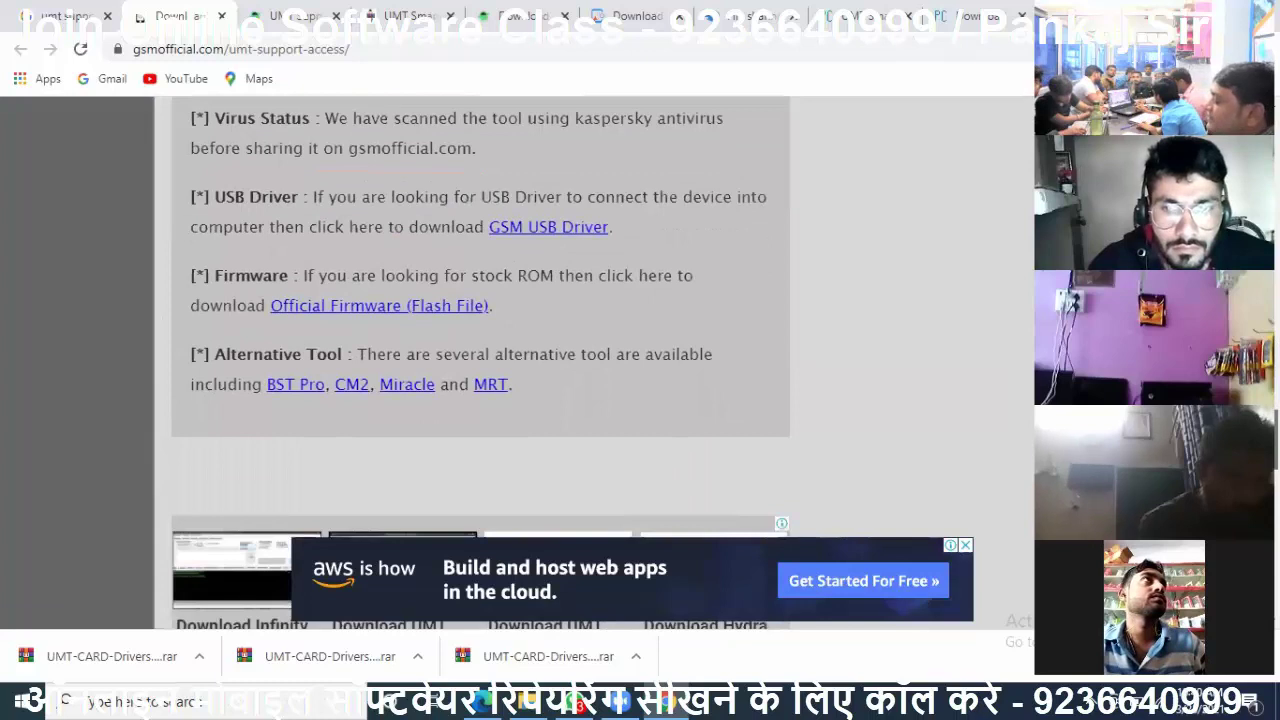
scroll(480, 360, "up", 7)
scroll(707, 430, "up", 2)
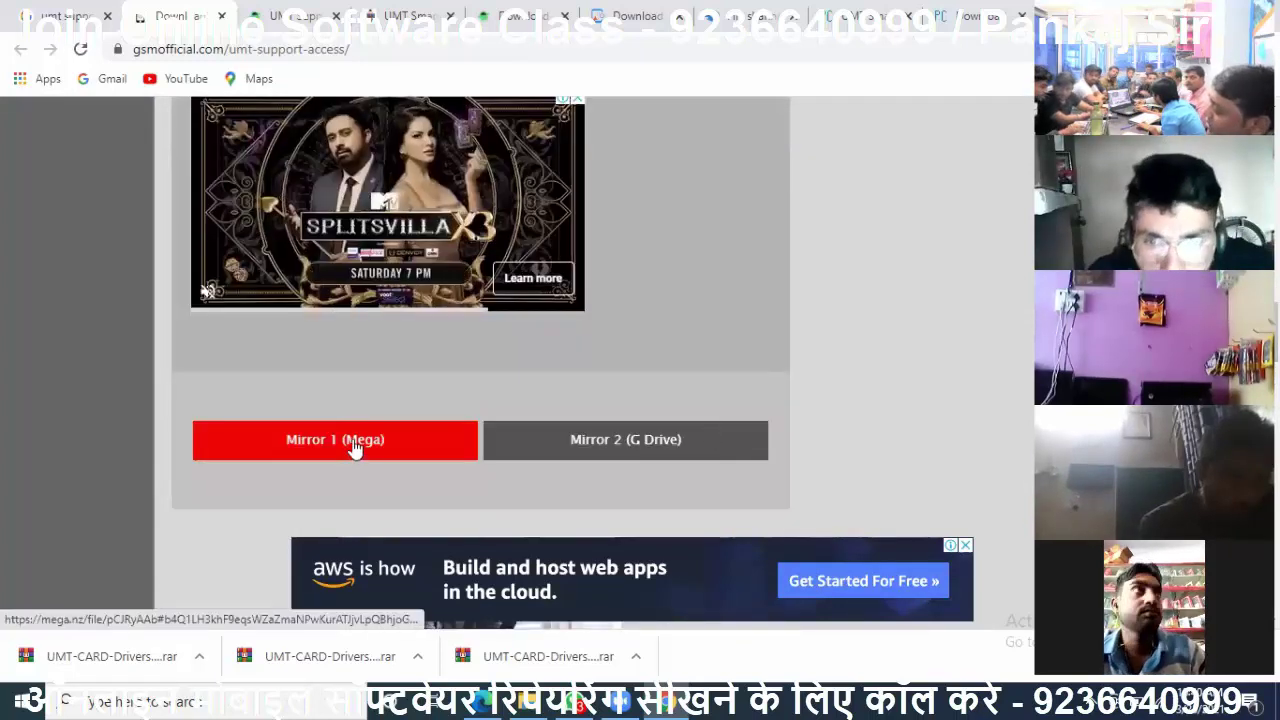
left_click(601, 441)
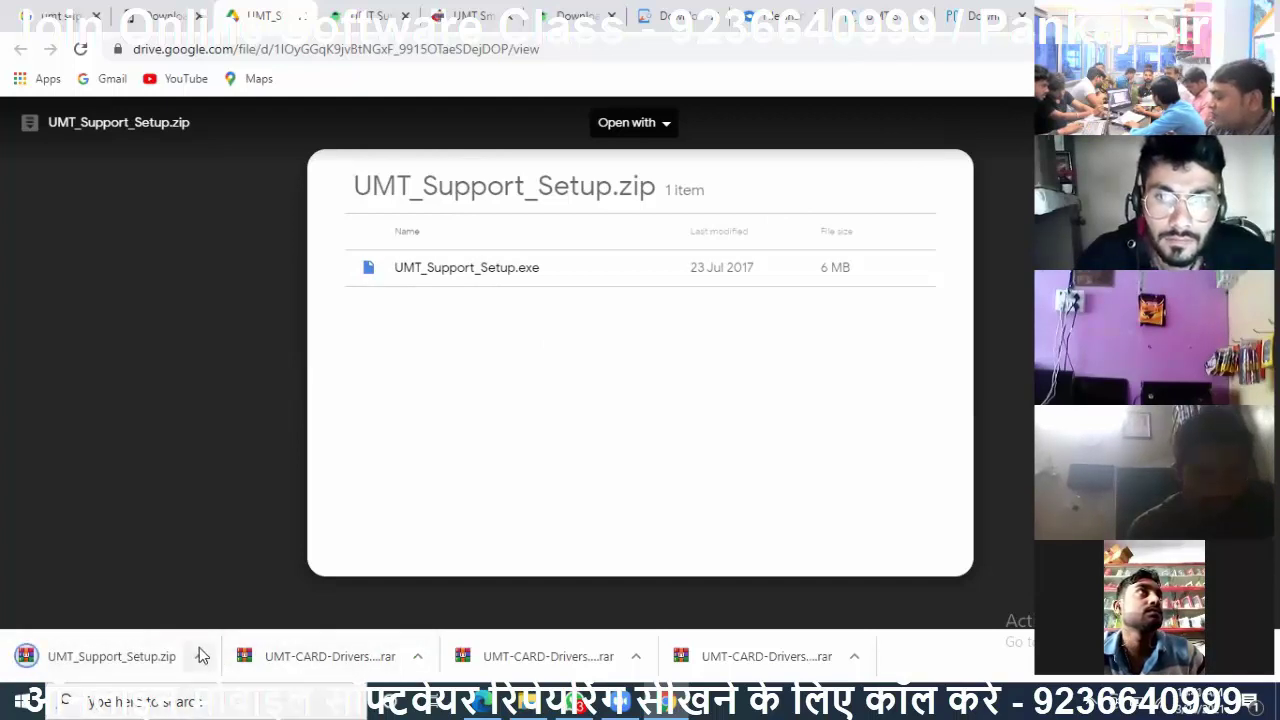
Step: Show the downloaded UMT_Support_Setup.zip in its folder and extract it with 7-Zip into a UMT_Support_Setup folder
left_click(199, 656)
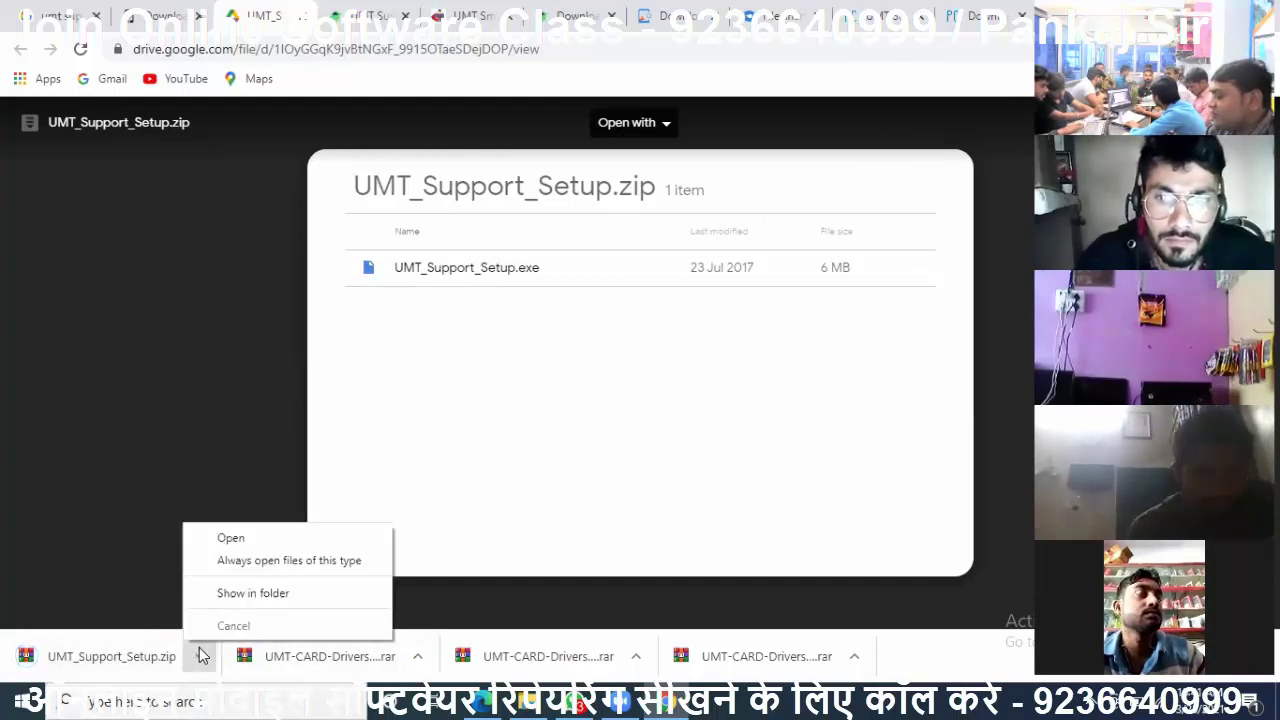
left_click(250, 595)
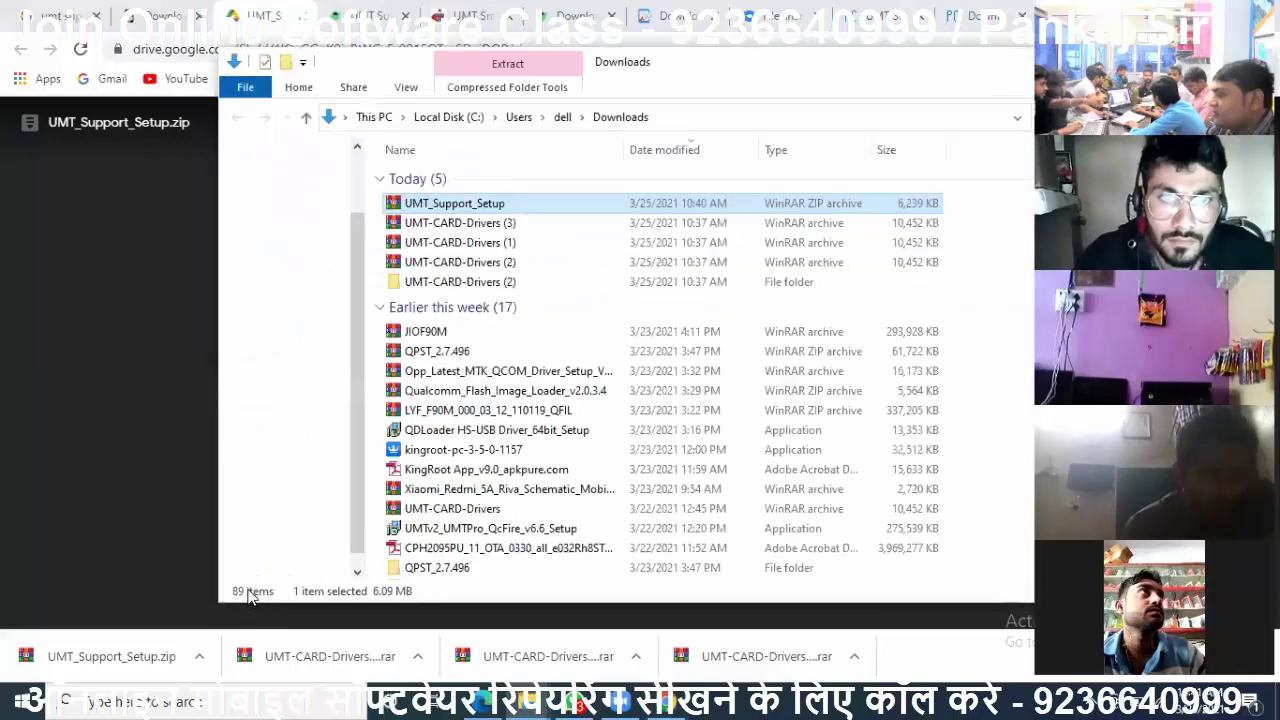
double_click(620, 204)
right_click(621, 205)
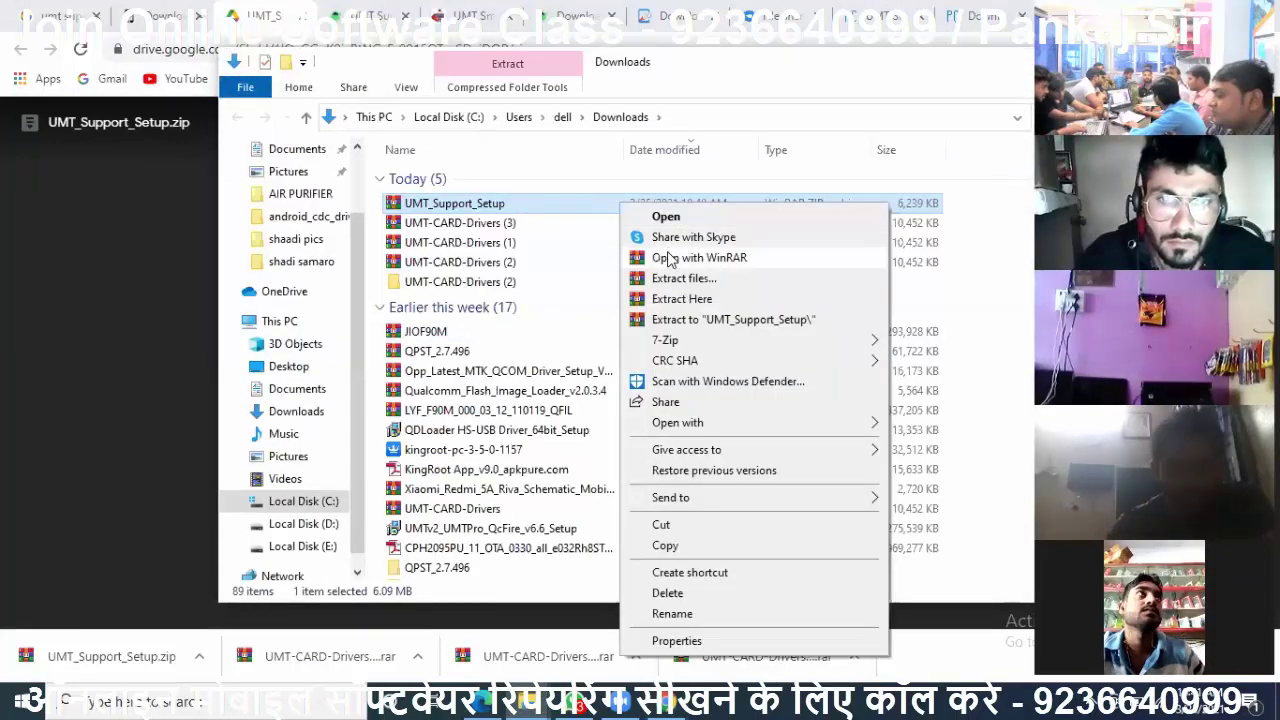
mouse_move(666, 341)
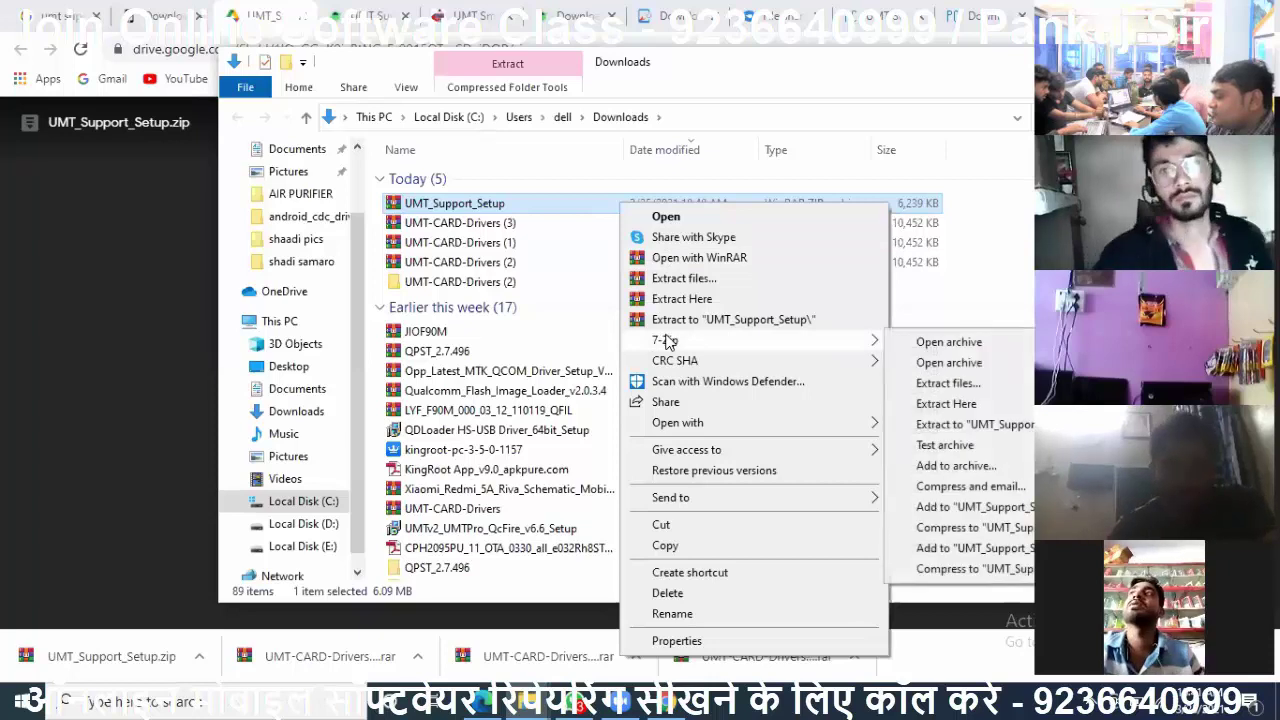
left_click(950, 425)
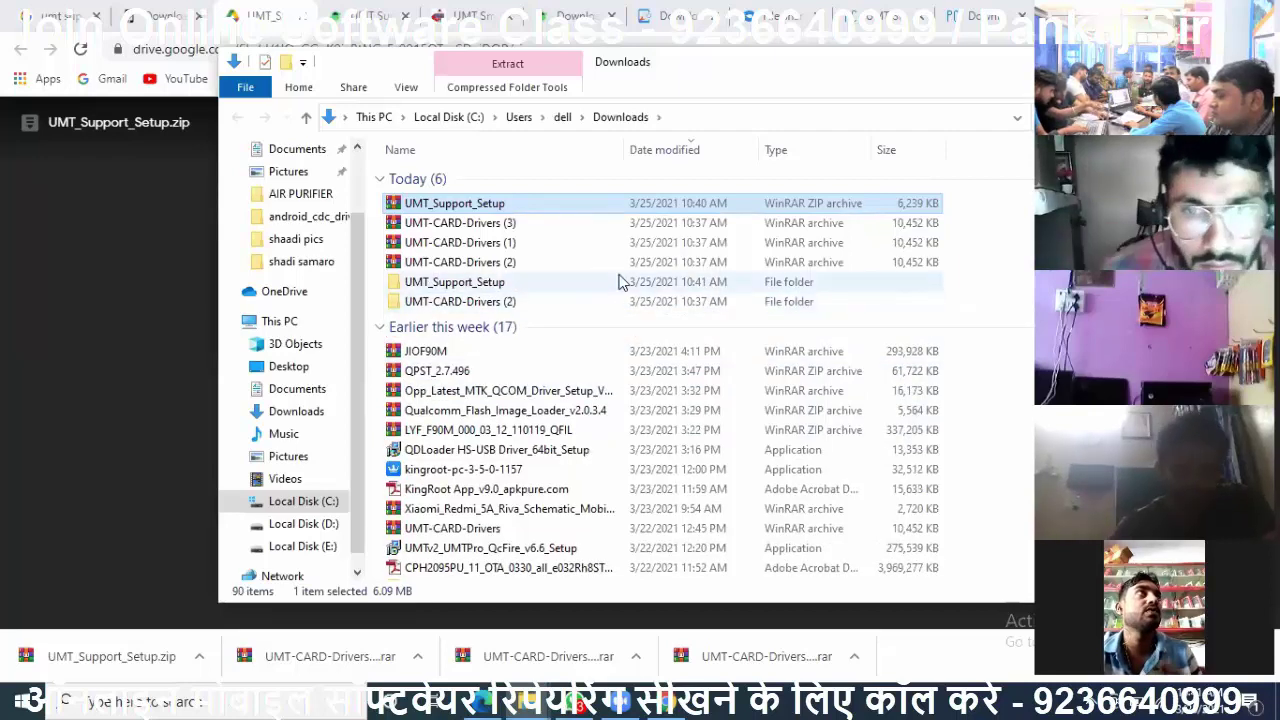
Step: Open the extracted UMT_Support_Setup folder and run the UMT_Support_Setup application inside it
left_click(620, 282)
double_click(620, 282)
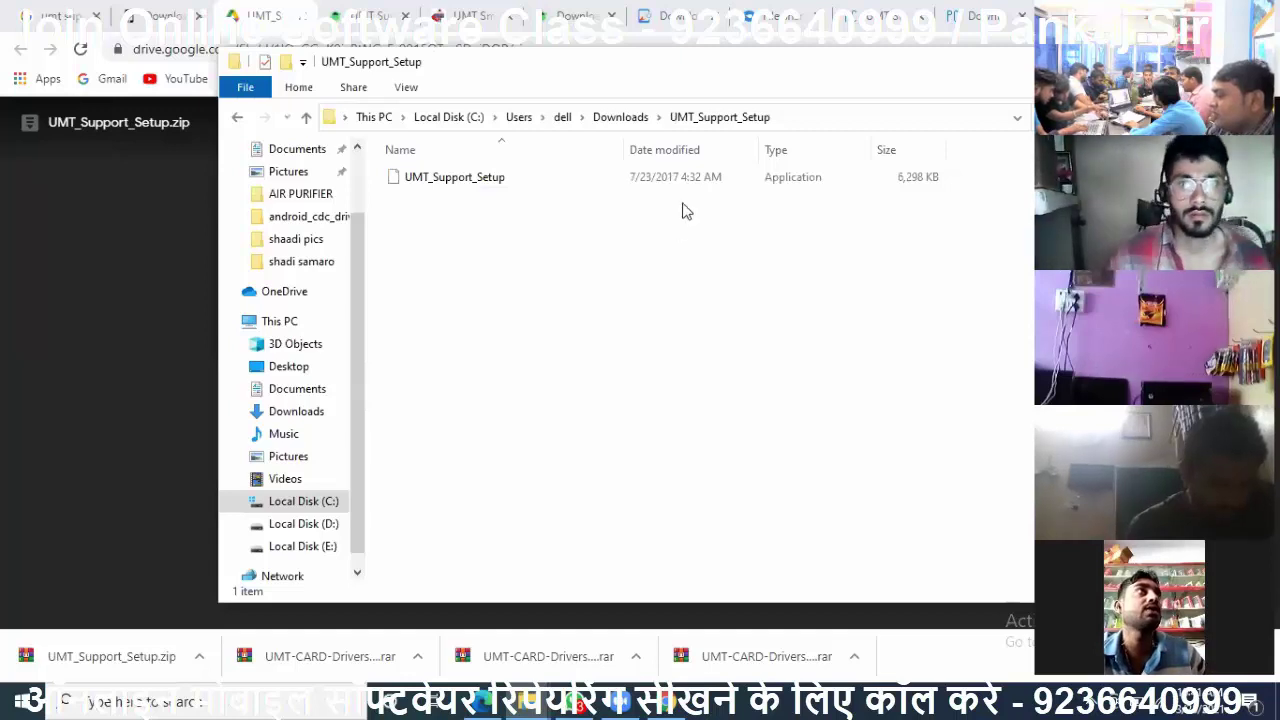
left_click(697, 176)
double_click(697, 176)
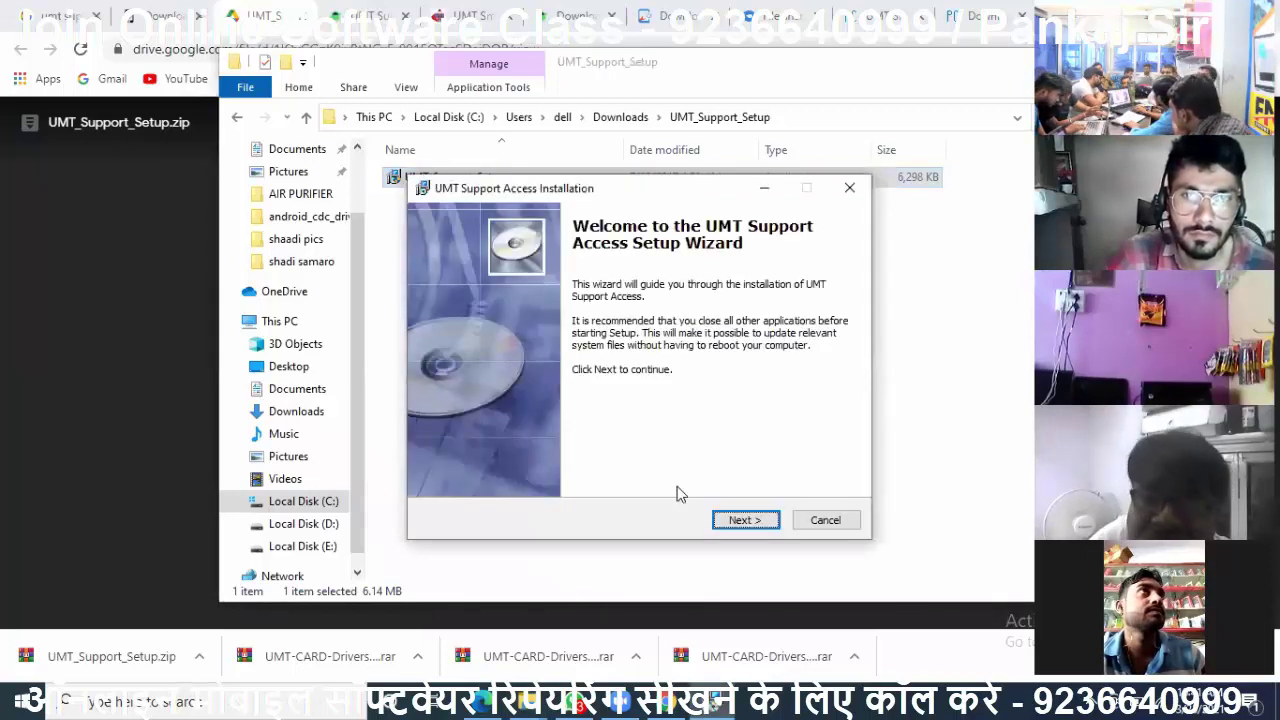
Step: Install UMT Support Access in C:\UMTool with Desktop and Quick Launch icons, and finish the wizard with launching and the product web site enabled
left_click(748, 521)
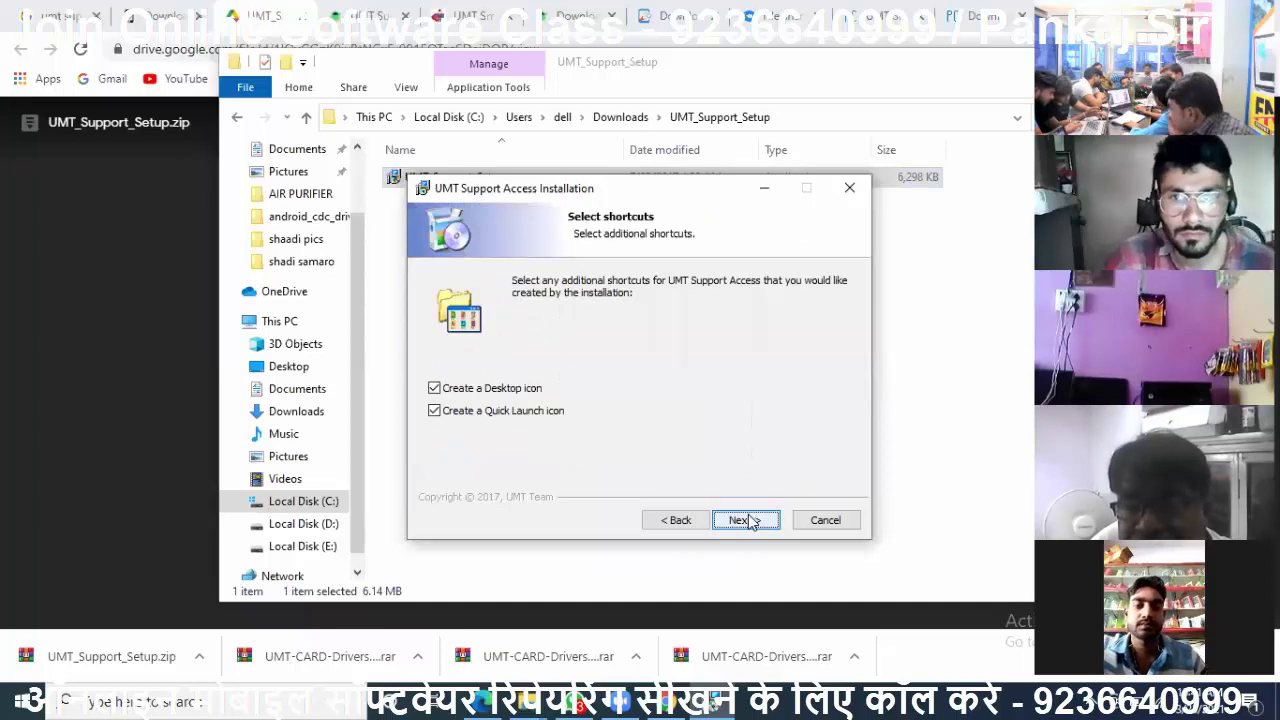
left_click(750, 522)
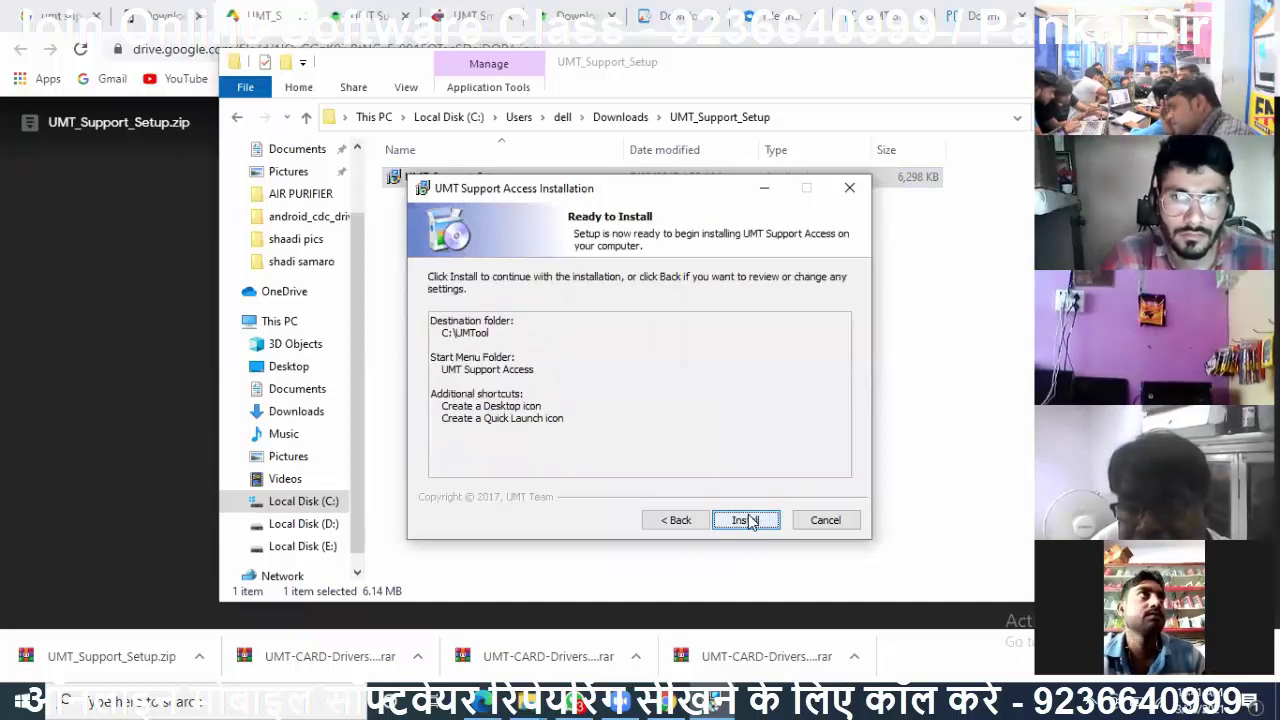
left_click(750, 521)
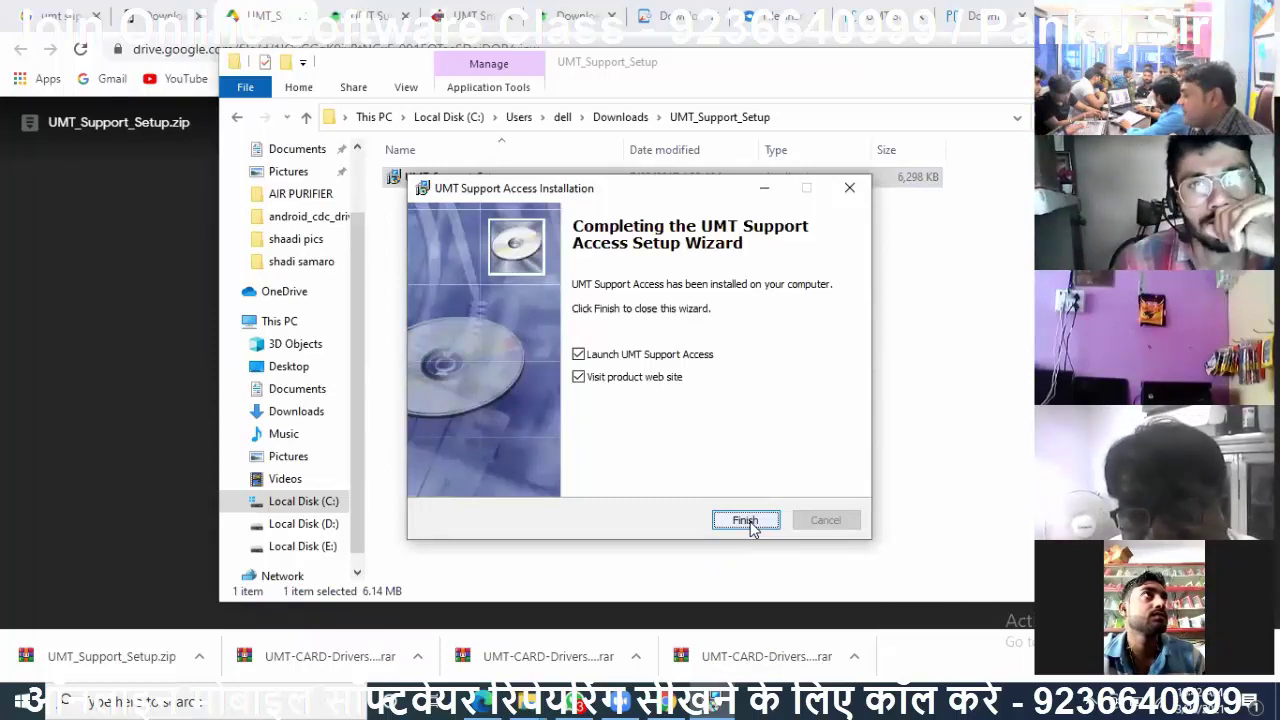
left_click(747, 521)
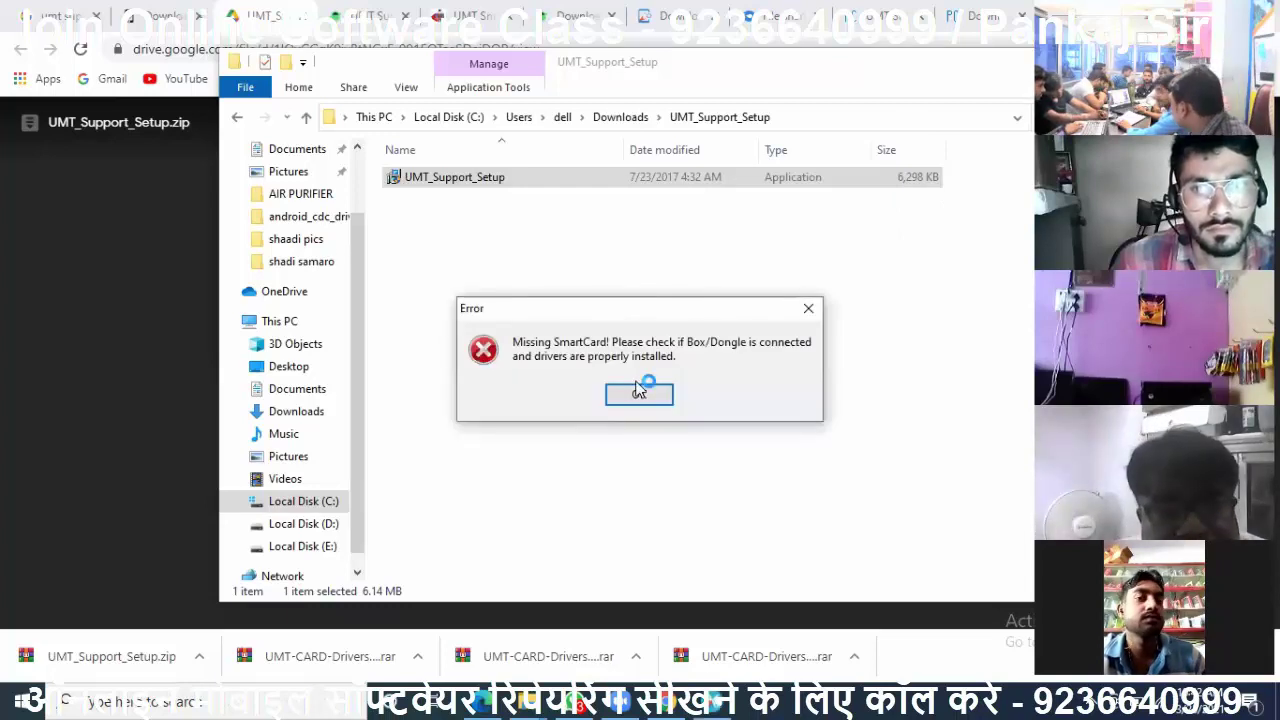
Step: Close the forum.gsmhosting.com browser window and dismiss the Missing SmartCard error, leaving the desktop in view
left_click(638, 393)
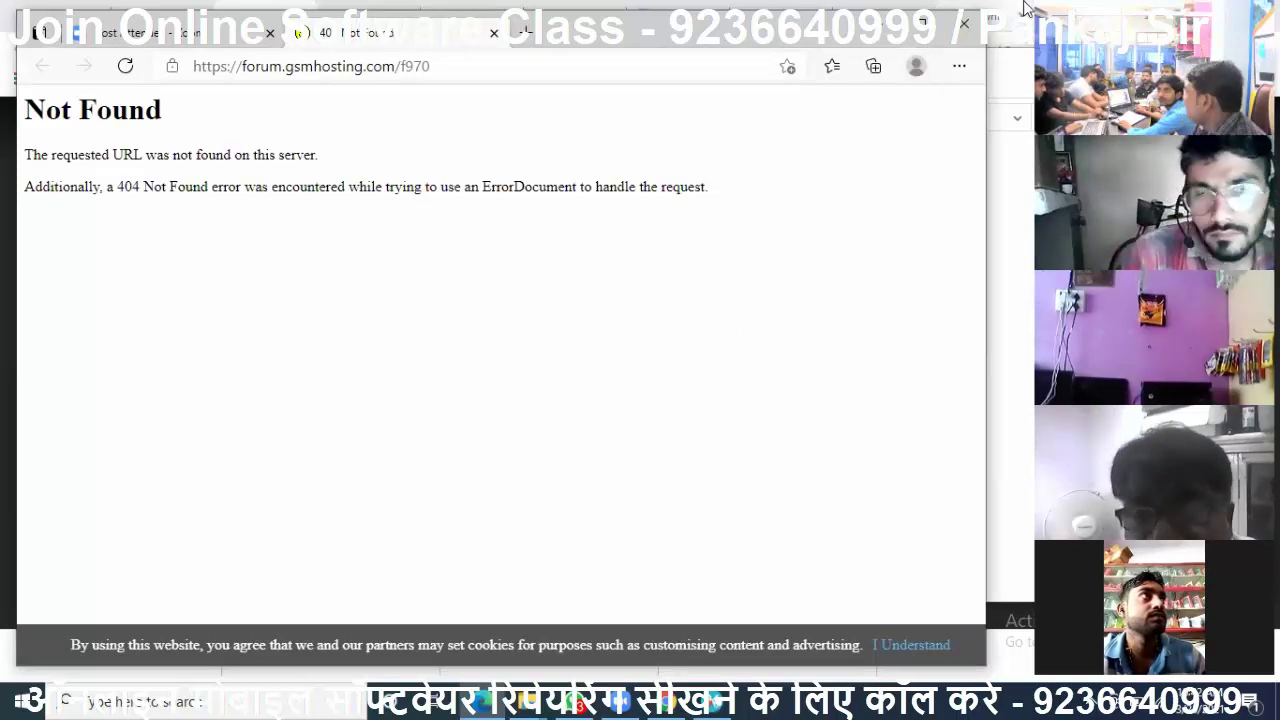
left_click(965, 35)
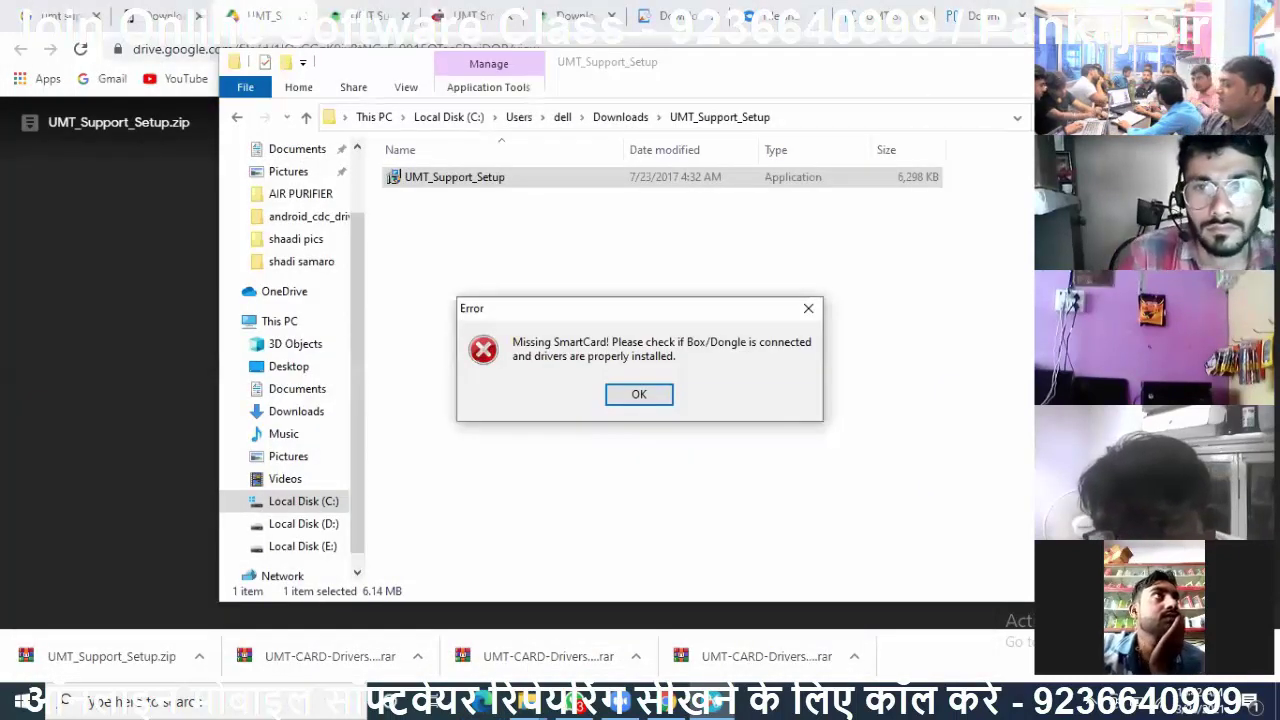
key("alt+Tab")
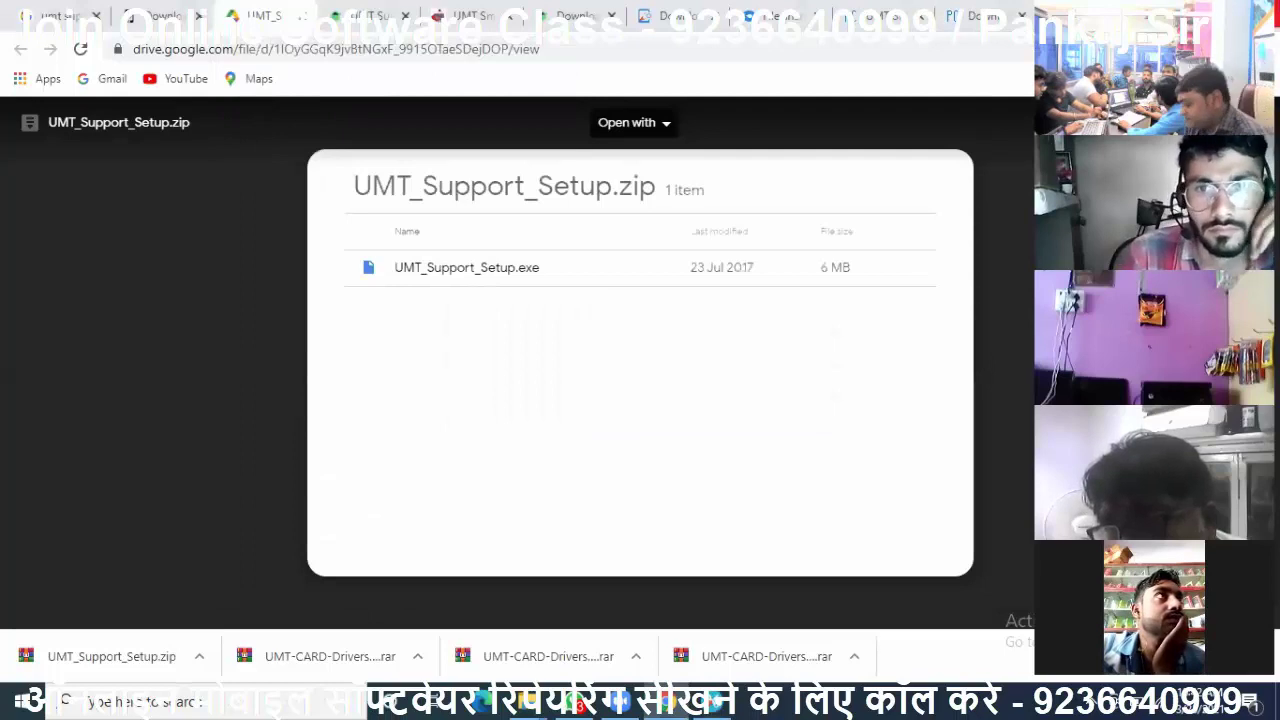
key("alt+Tab")
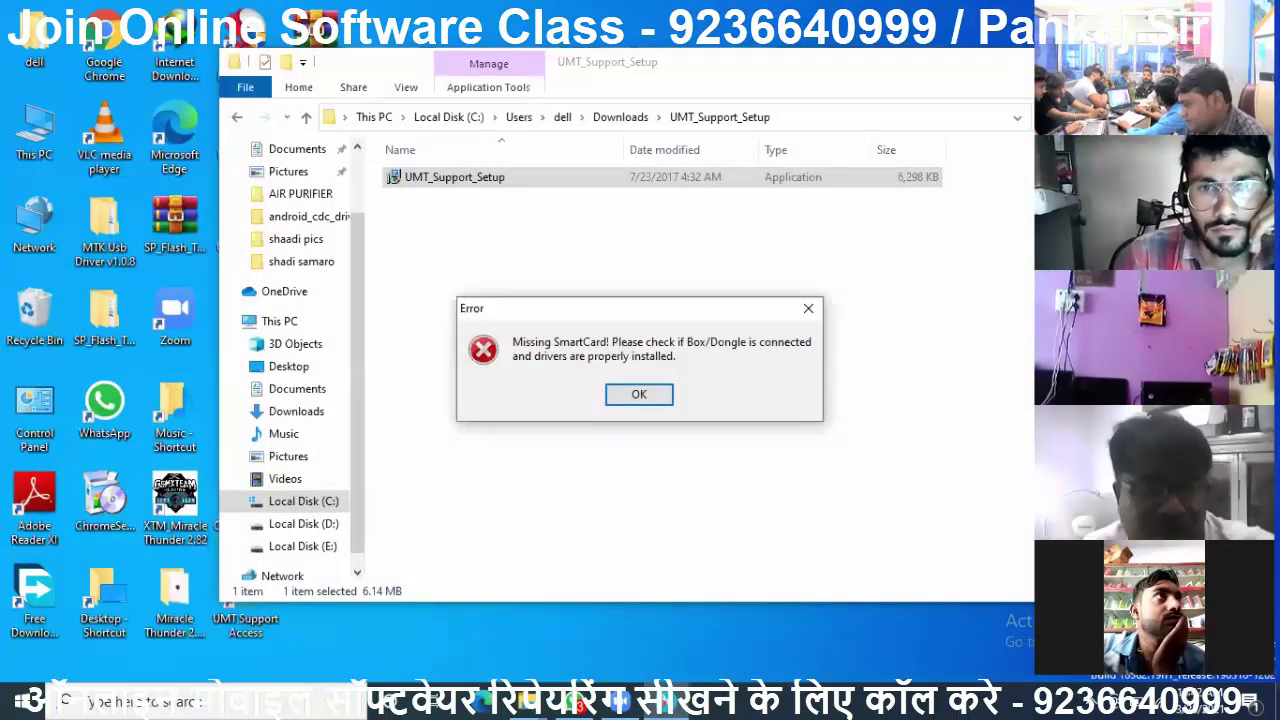
key("super+d")
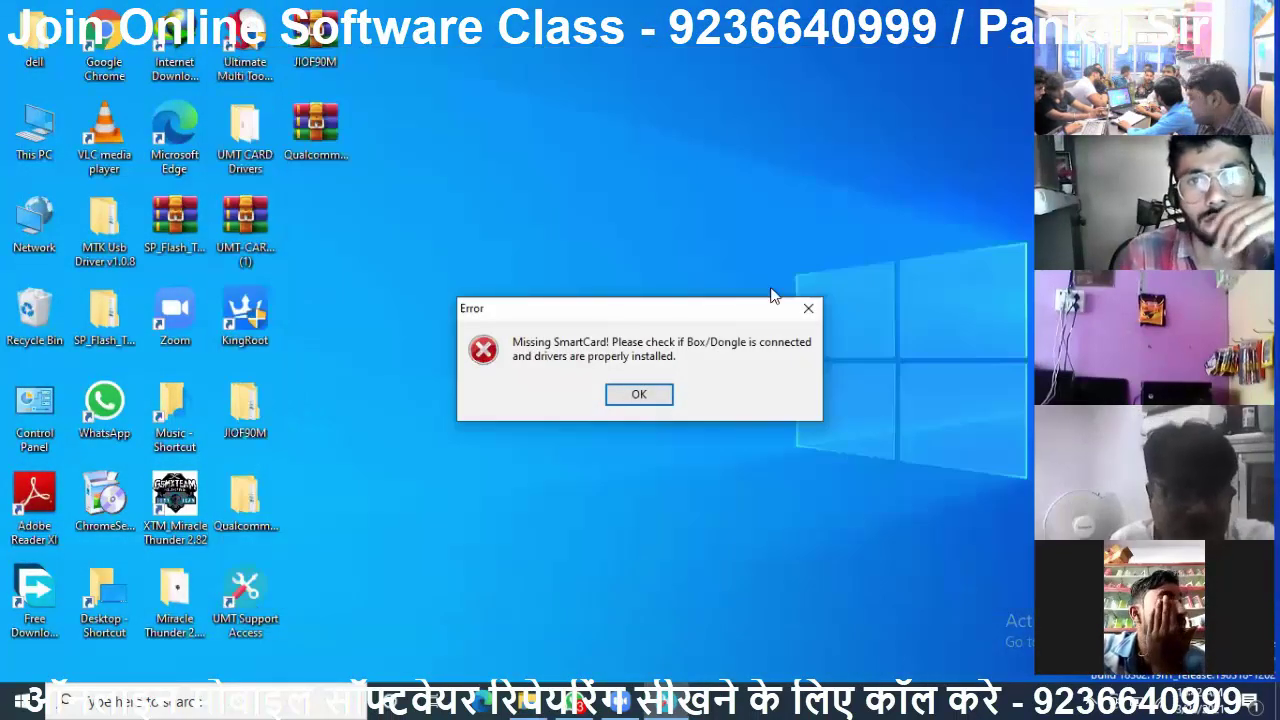
left_click(809, 309)
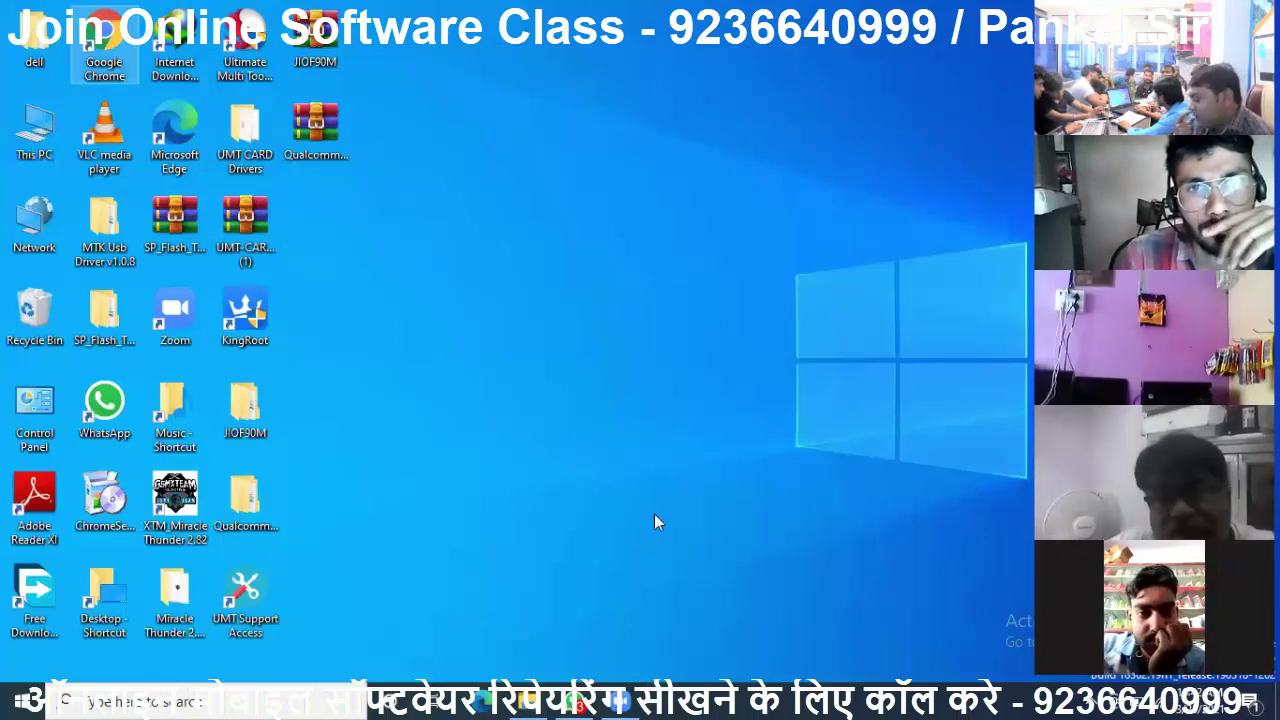
Step: Open a new Chrome window and search Google for "umt mtk tool"
double_click(108, 50)
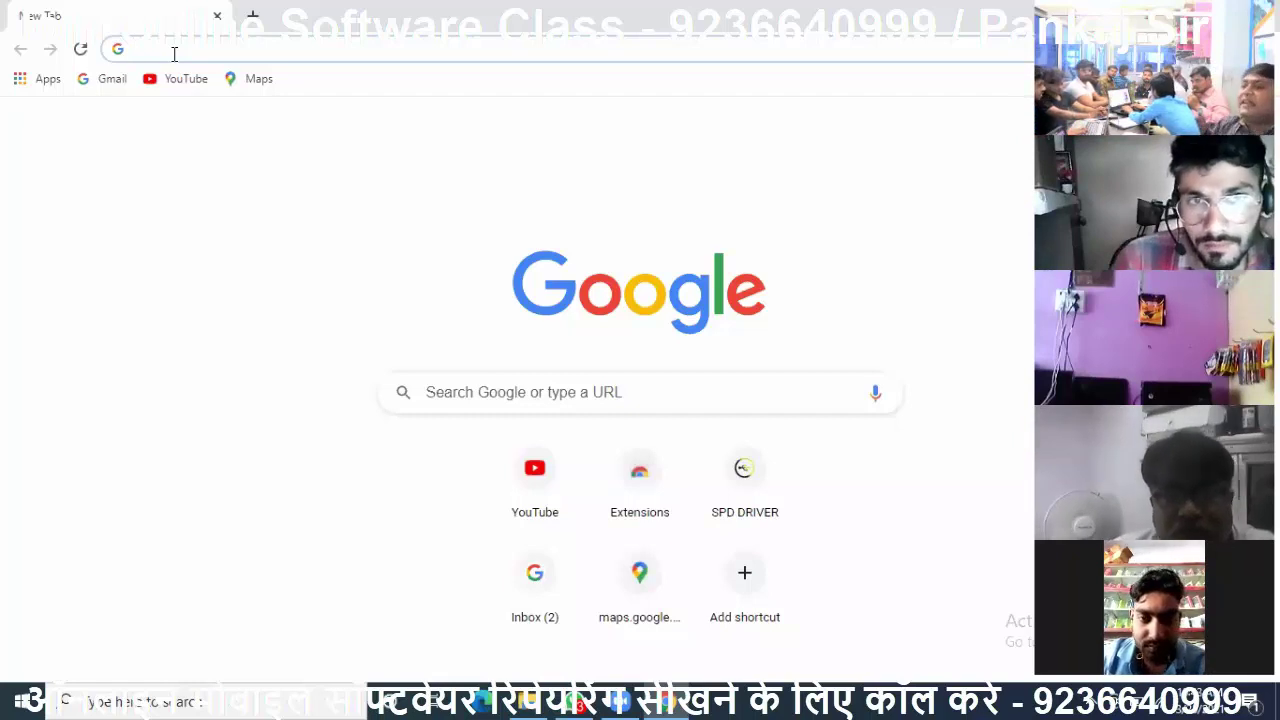
type("umt")
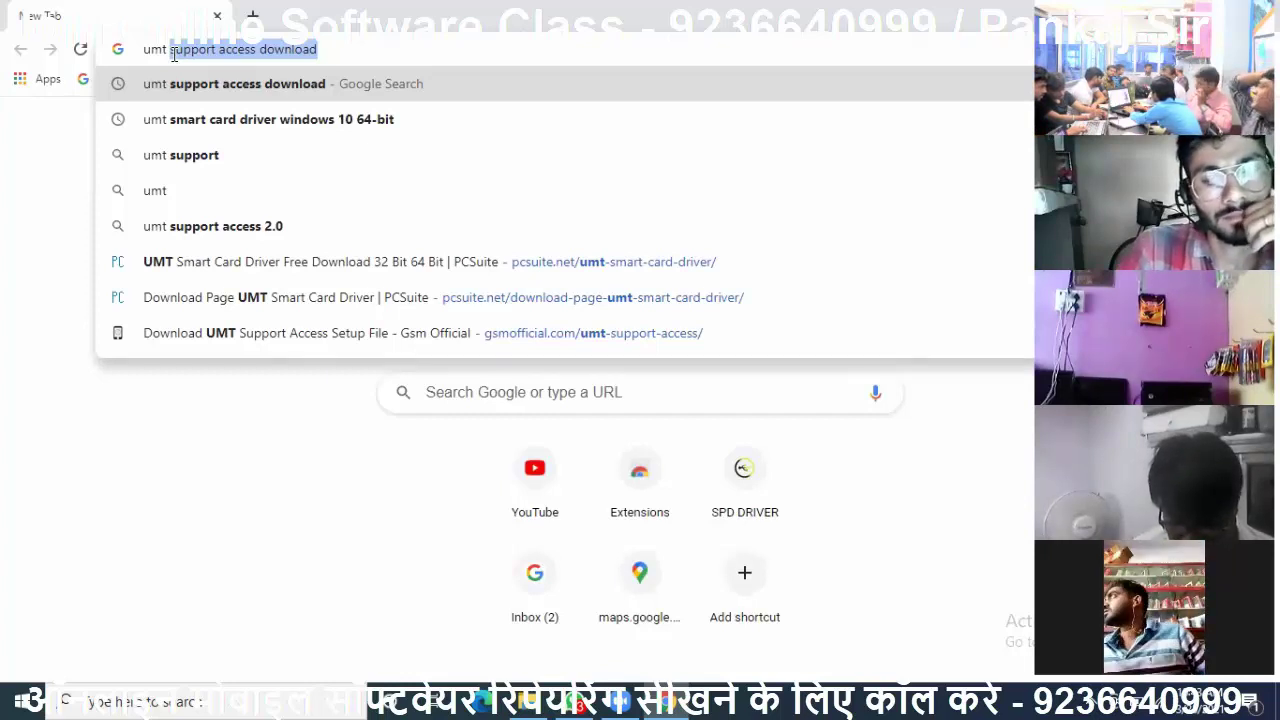
type("m")
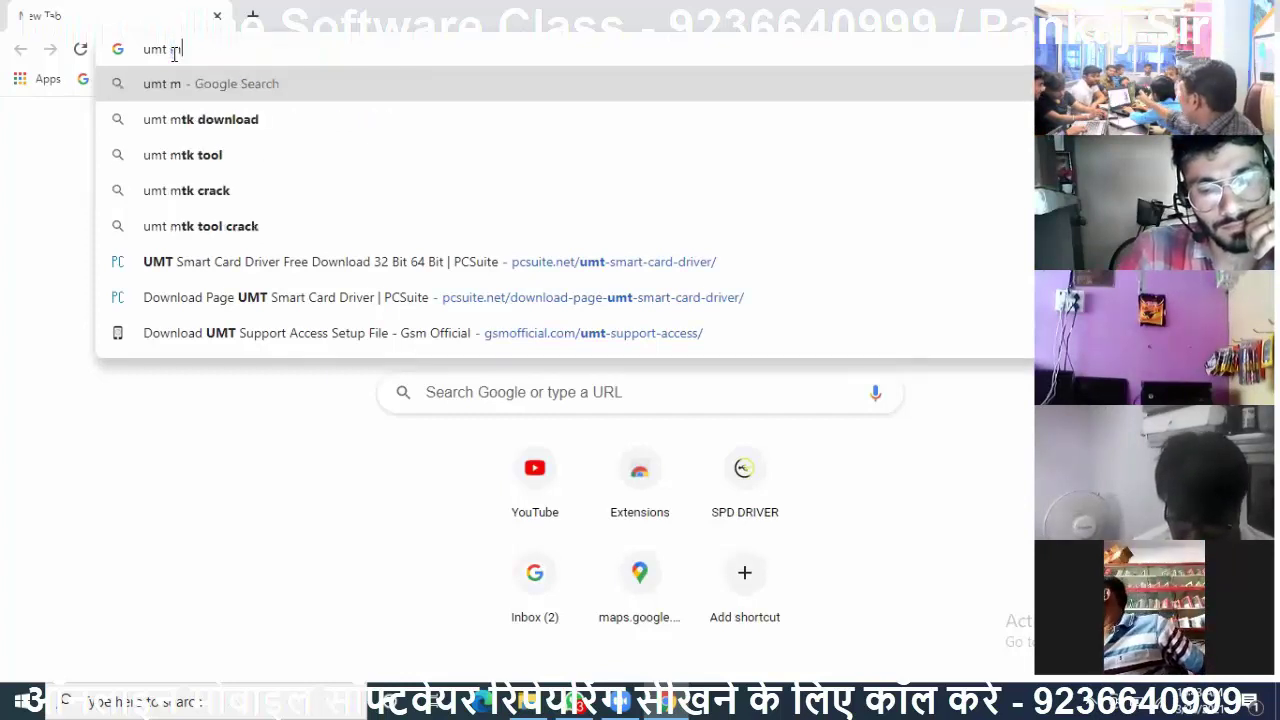
type("tk")
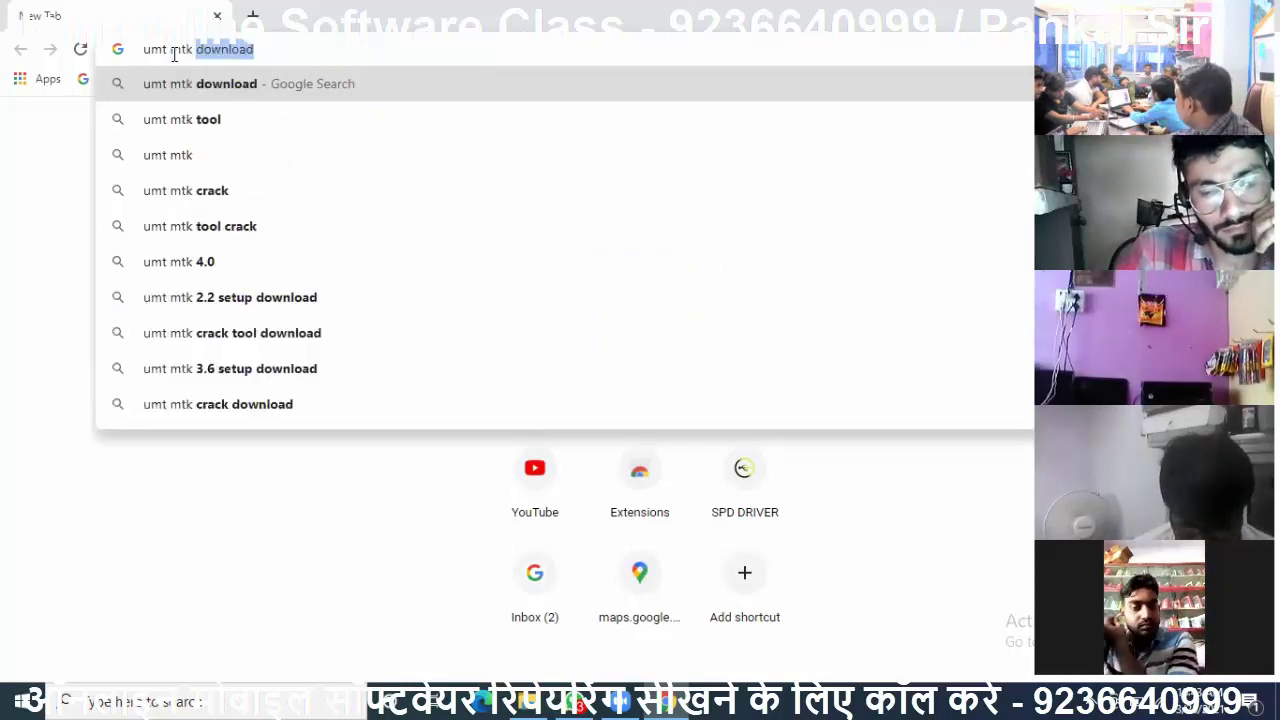
left_click(190, 120)
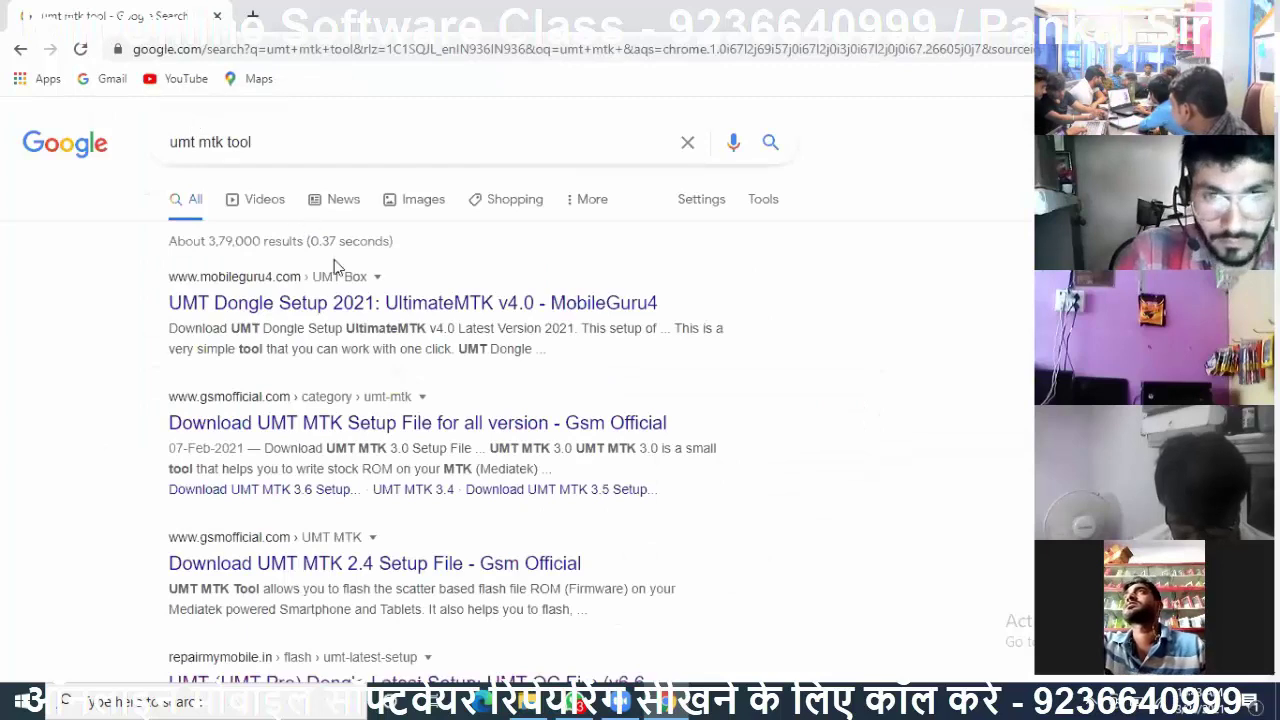
Step: Open the MobileGuru4 result "UMT Dongle Setup 2021: UltimateMTK v4.0" and go to its list of download links
right_click(368, 305)
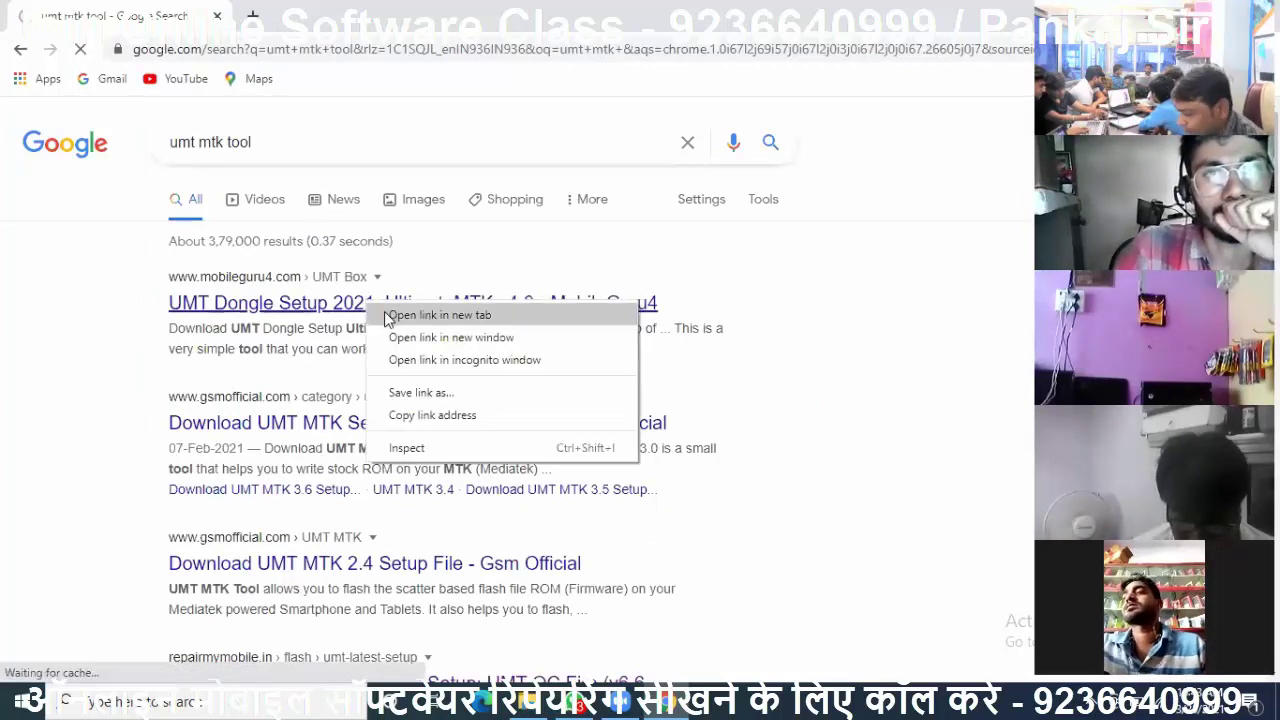
left_click(395, 316)
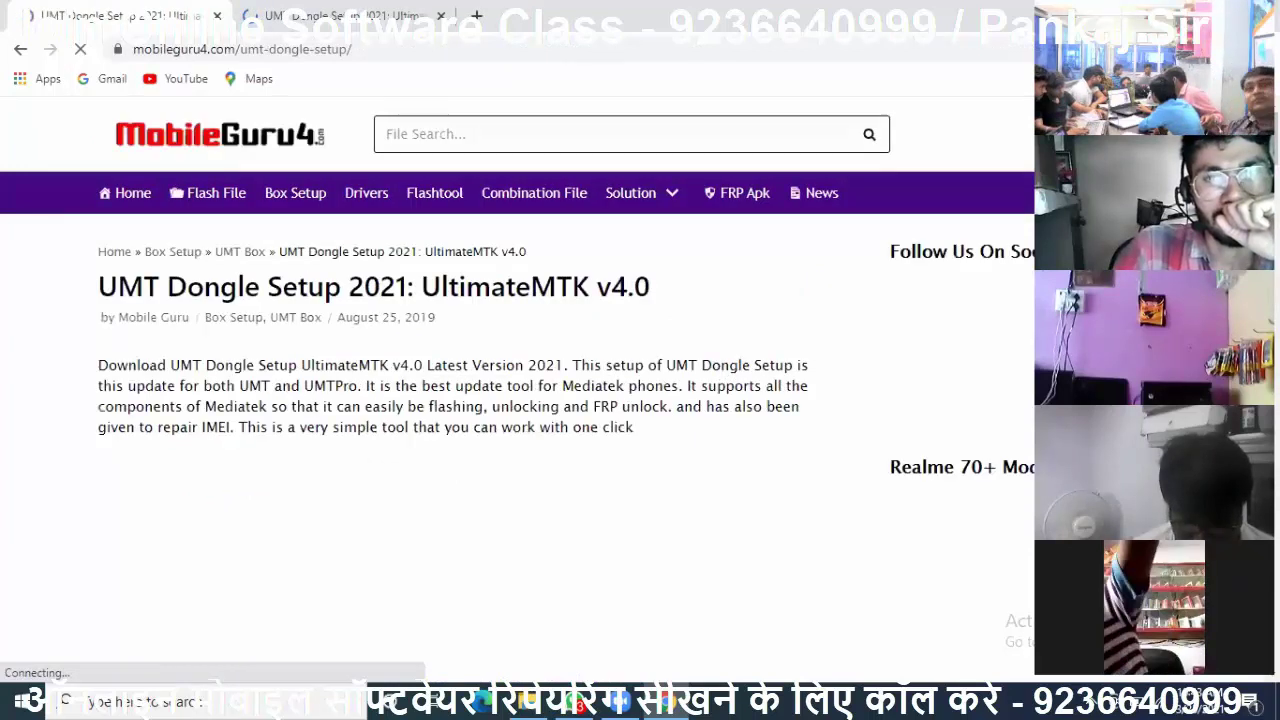
scroll(520, 400, "down", 10)
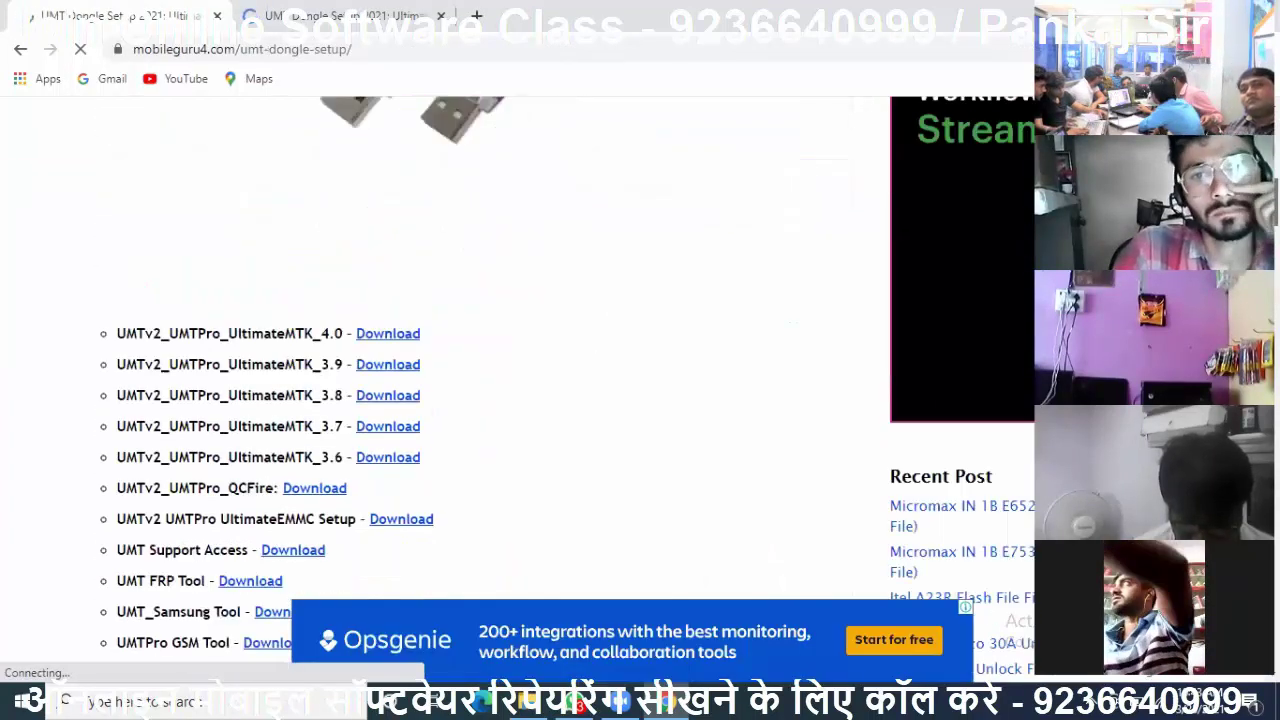
scroll(450, 400, "down", 2)
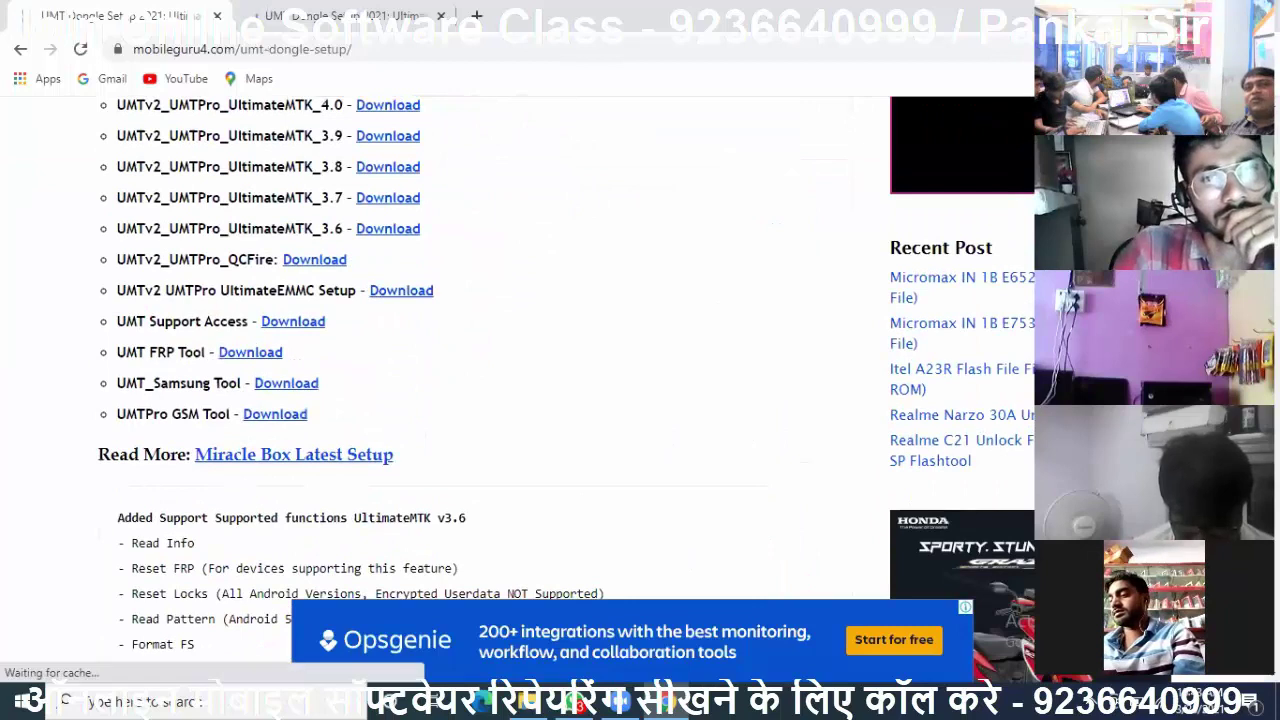
Step: Download UMTv2_UMTPro_UltimateMTK_4.0 from its MediaFire page and close the advertising window that pops up
left_click(396, 112)
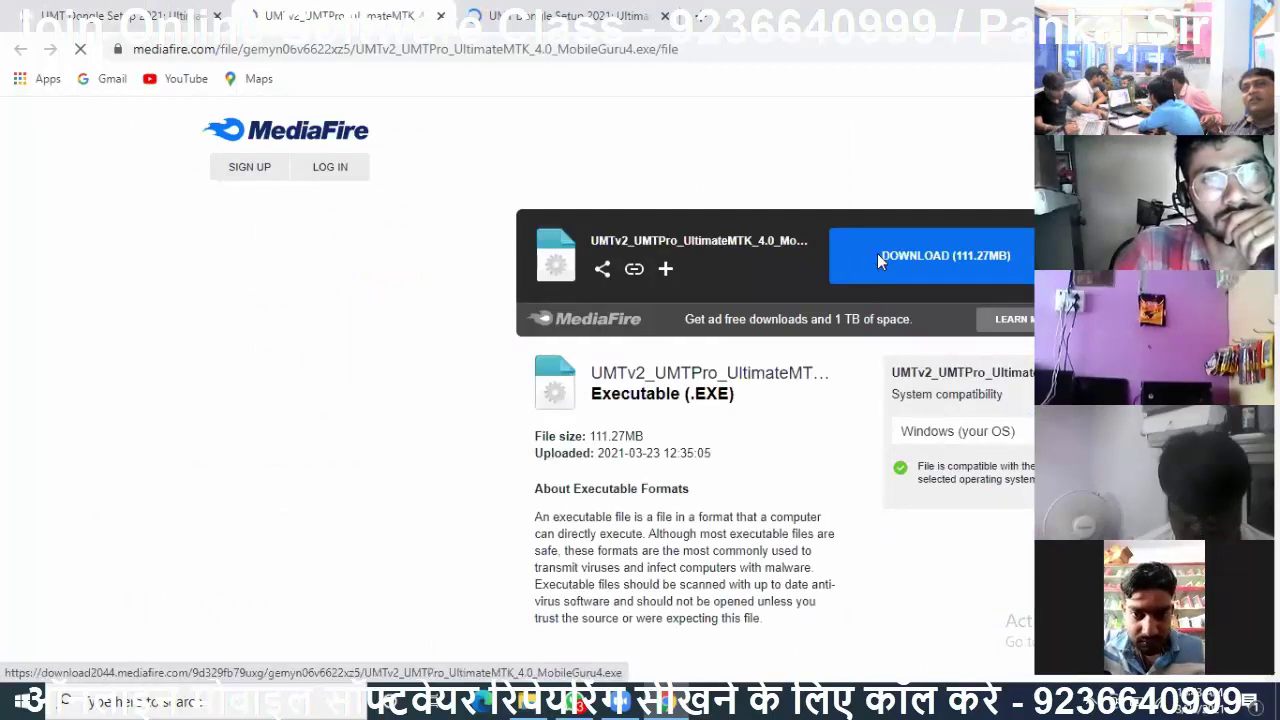
left_click(877, 255)
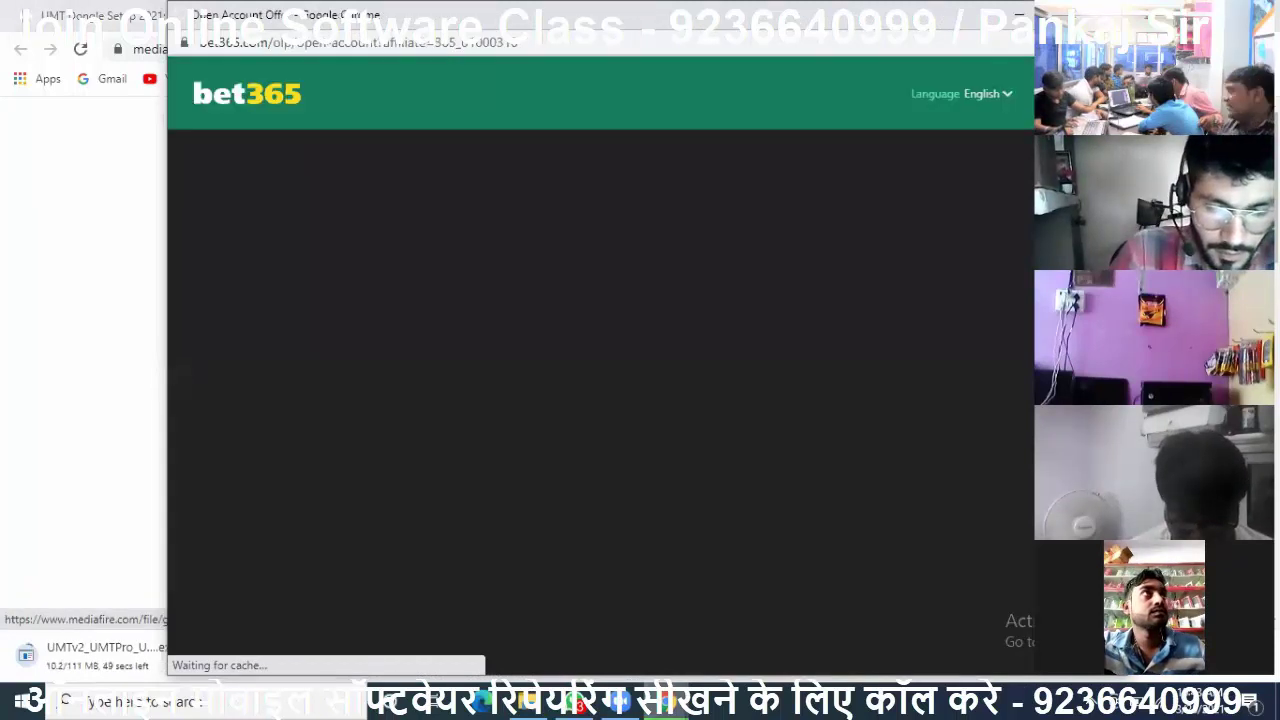
key("ctrl+w")
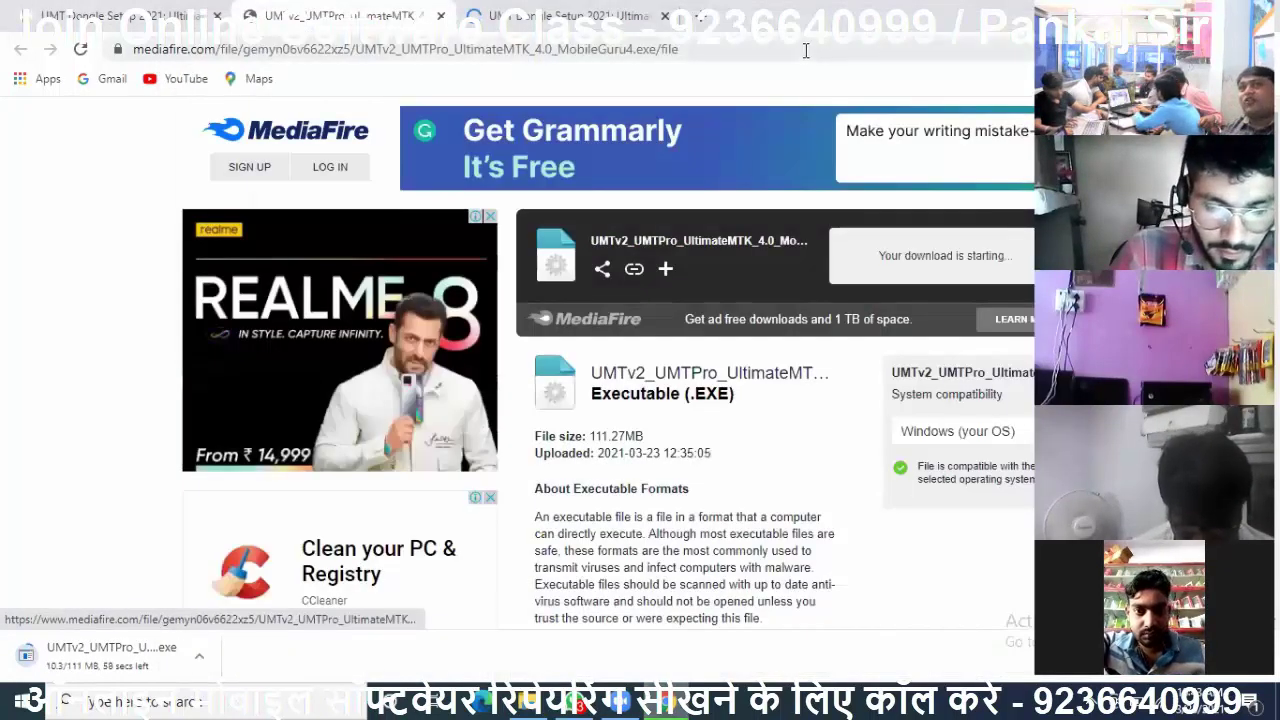
left_click(805, 50)
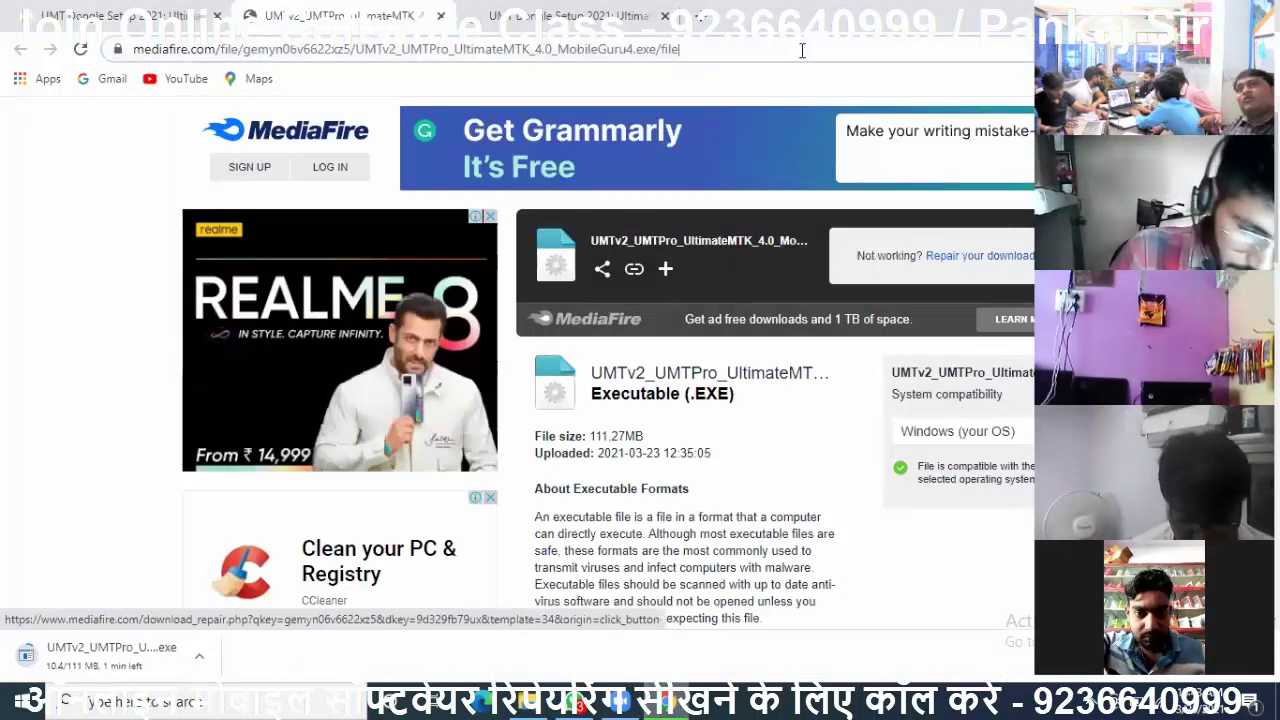
key("shift+Left")
key("shift+Left")
key("shift+Left")
key("shift+Left")
key("shift+Left")
key("shift+Left")
key("shift+Left")
key("shift+Left")
key("shift+Left")
key("shift+Left")
key("shift+Left")
key("shift+Left")
key("shift+Left")
key("shift+Left")
key("shift+Left")
key("shift+Left")
key("shift+Left")
key("shift+Left")
key("shift+Left")
key("shift+Left")
key("shift+Left")
key("shift+Left")
key("shift+Left")
key("shift+Left")
key("shift+Left")
key("shift+Left")
key("shift+Left")
key("shift+Left")
key("shift+Left")
key("shift+Left")
key("shift+Left")
key("shift+Left")
key("shift+Left")
key("shift+Left")
key("shift+Left")
key("shift+Left")
key("shift+Left")
key("shift+Left")
key("shift+Left")
key("shift+Left")
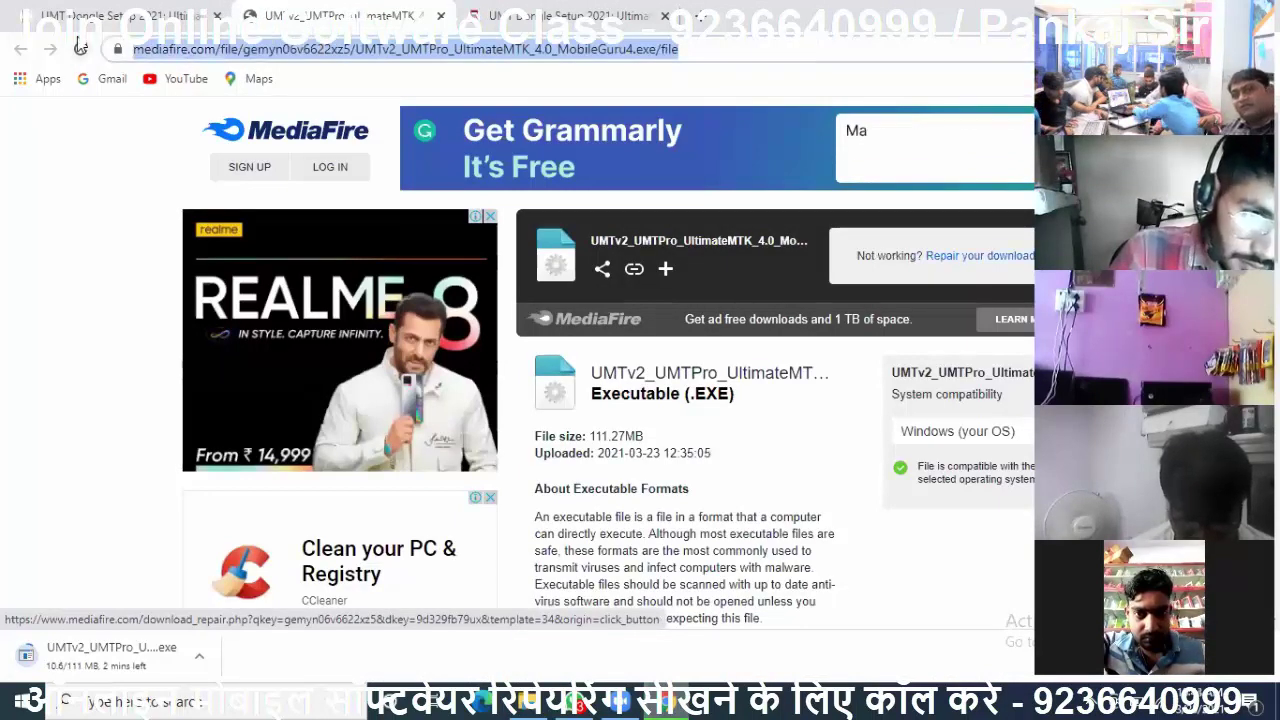
type("https://pcsuite.net/download-page-umt-smart-card-driver/")
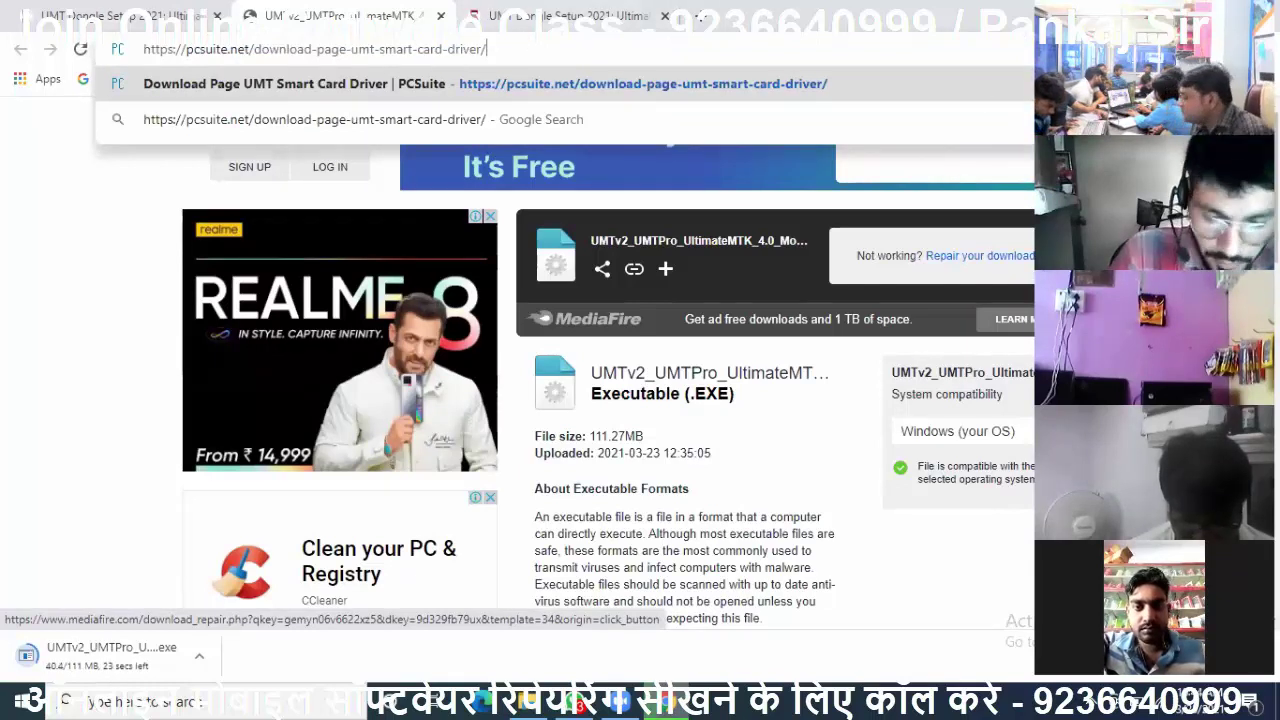
key("Return")
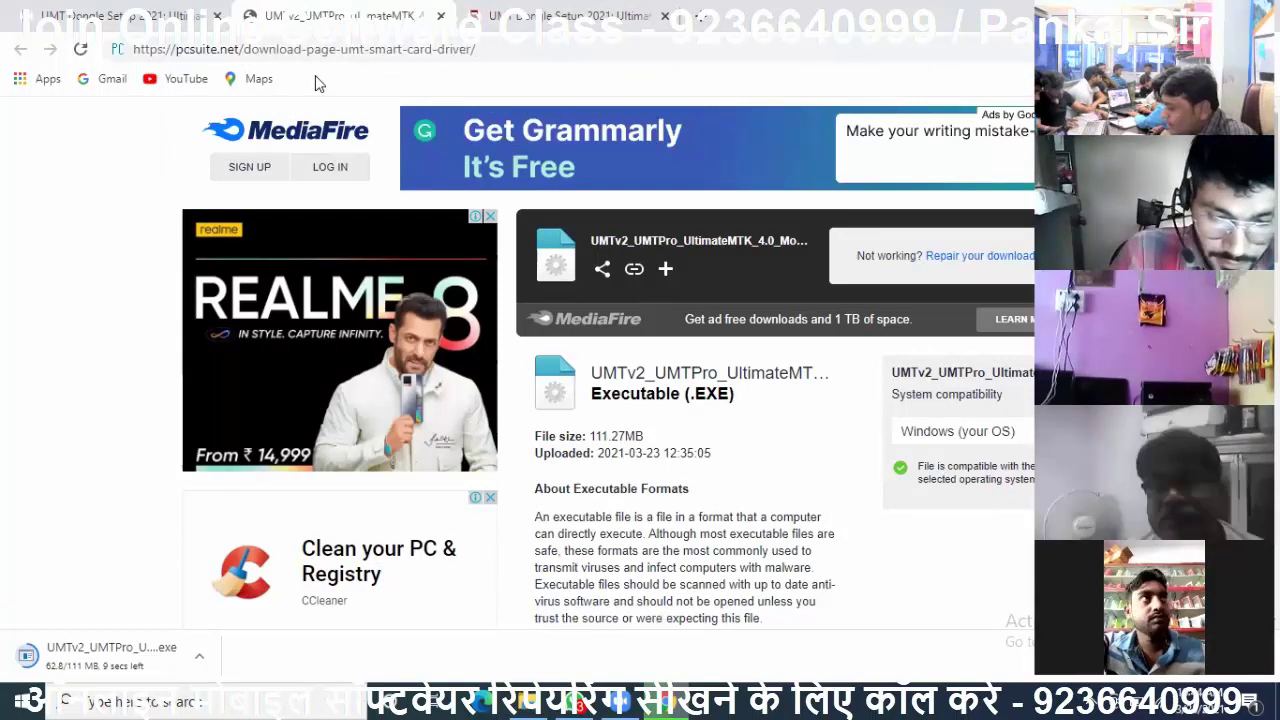
left_click(135, 50)
key("ctrl+c")
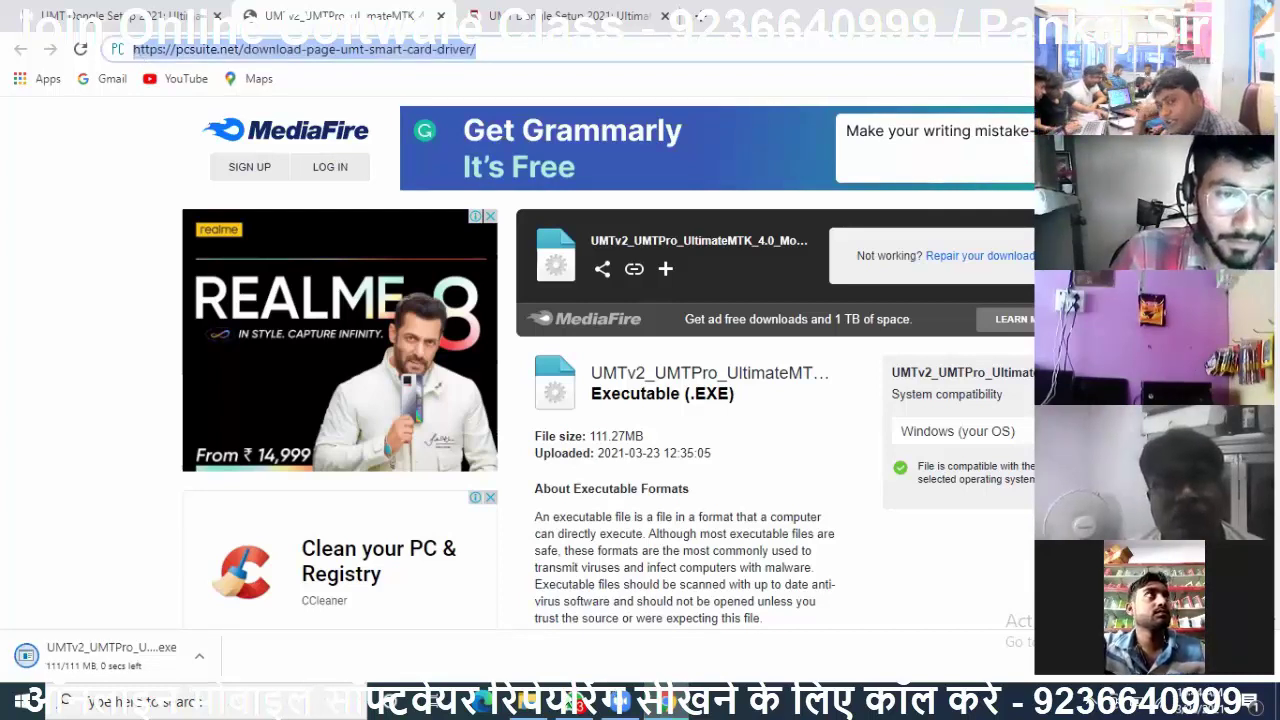
Step: Switch to WhatsApp and send the copied pcsuite.net link to the March Online 8Am software group
key("super+d")
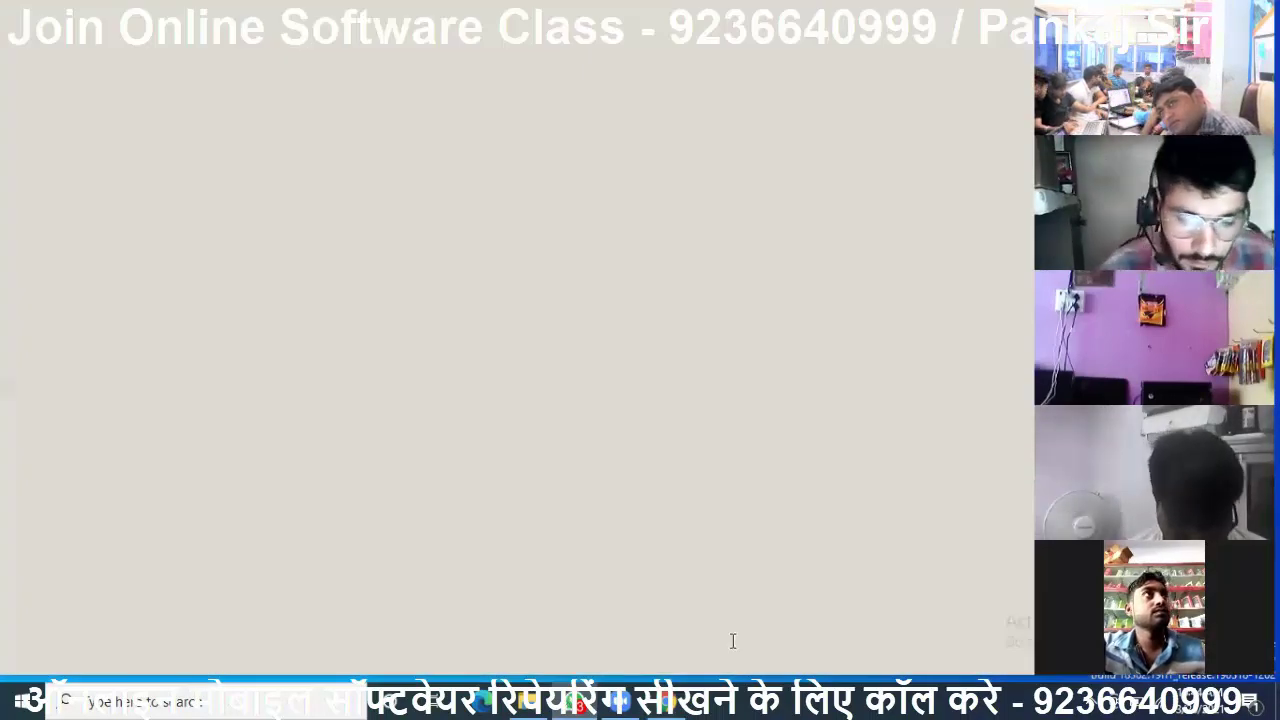
key("ctrl+v")
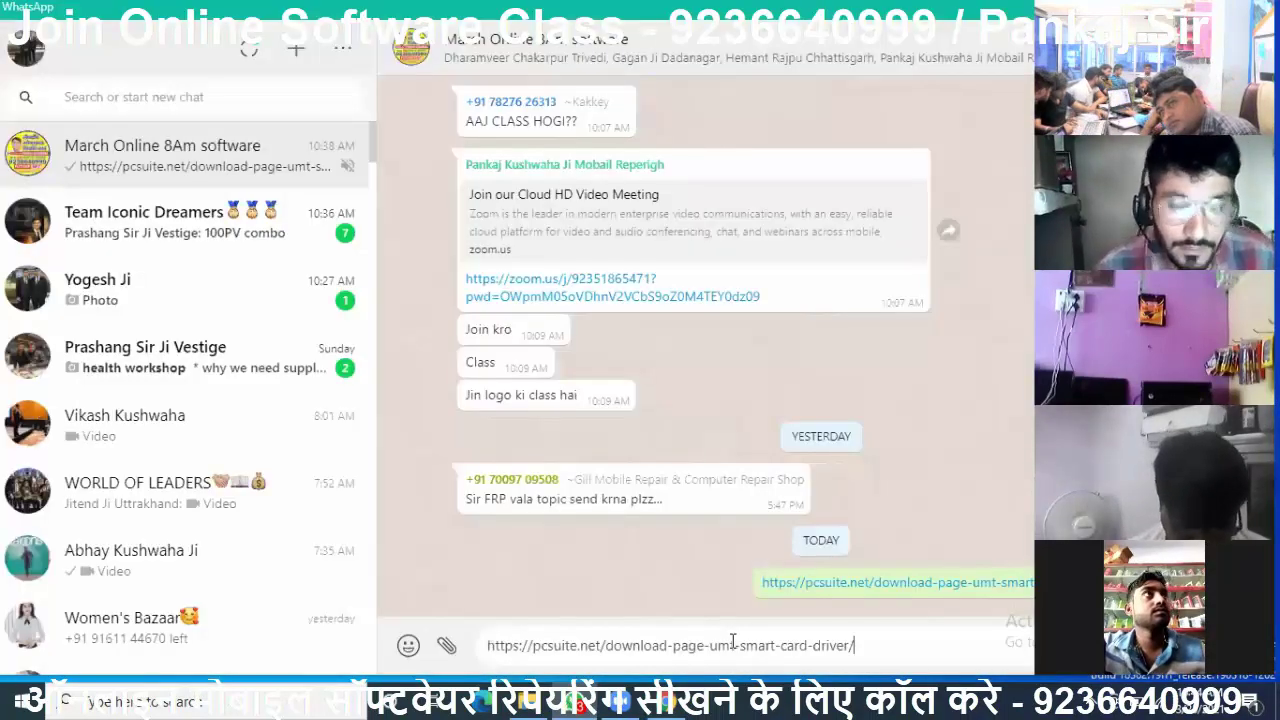
key("Return")
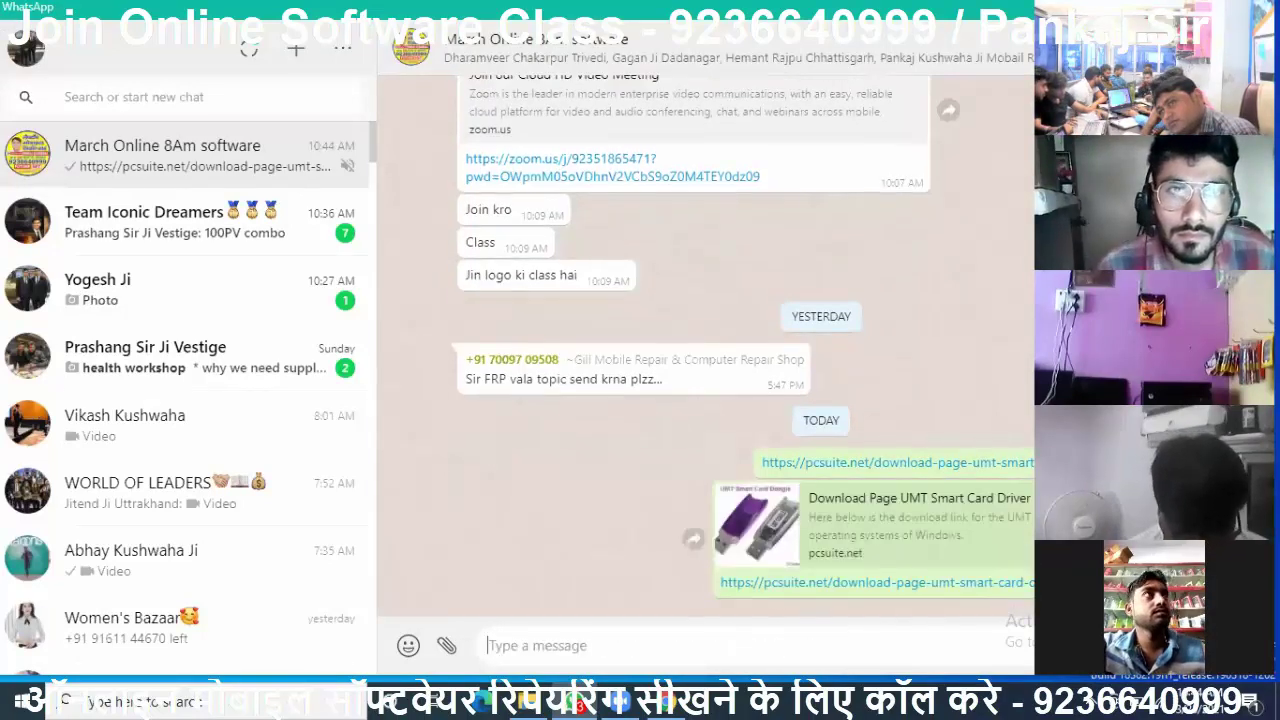
Step: Show the downloaded UMTv2_UMTPro_UltimateMTK_4.0 file in the Downloads folder and run it despite the unverified publisher
key("super+d")
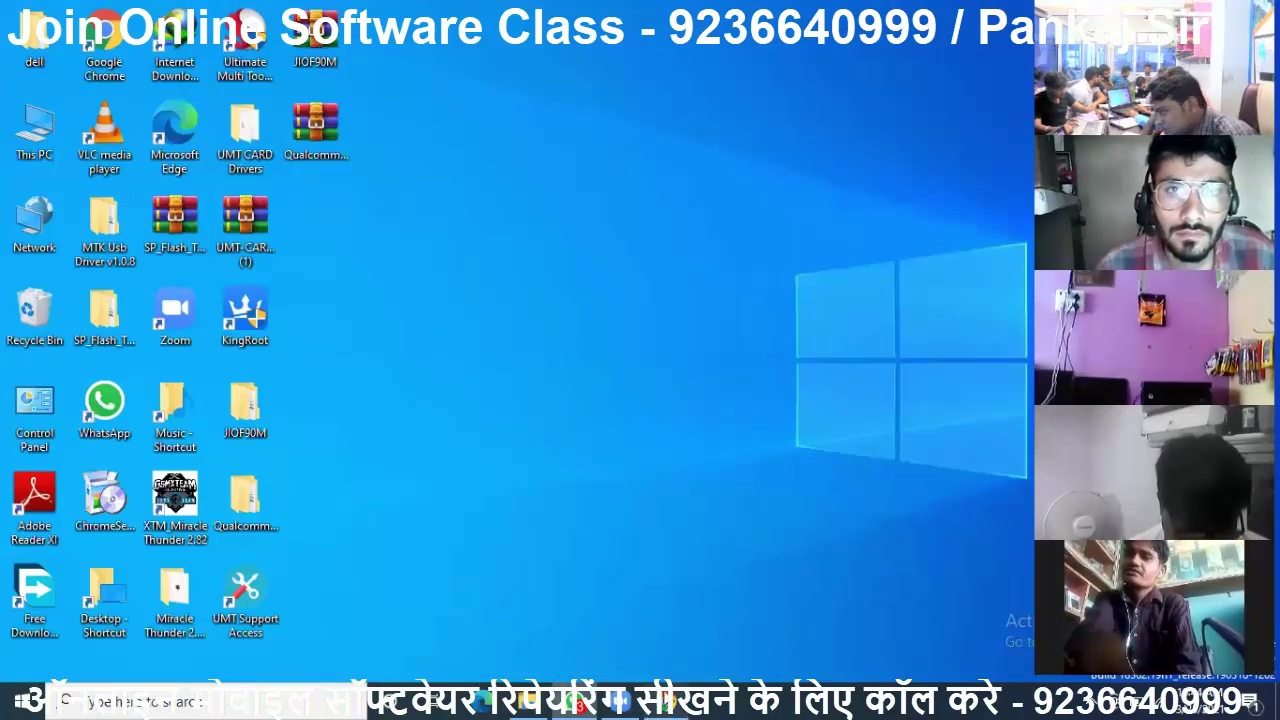
left_click(666, 700)
left_click(200, 655)
left_click(240, 593)
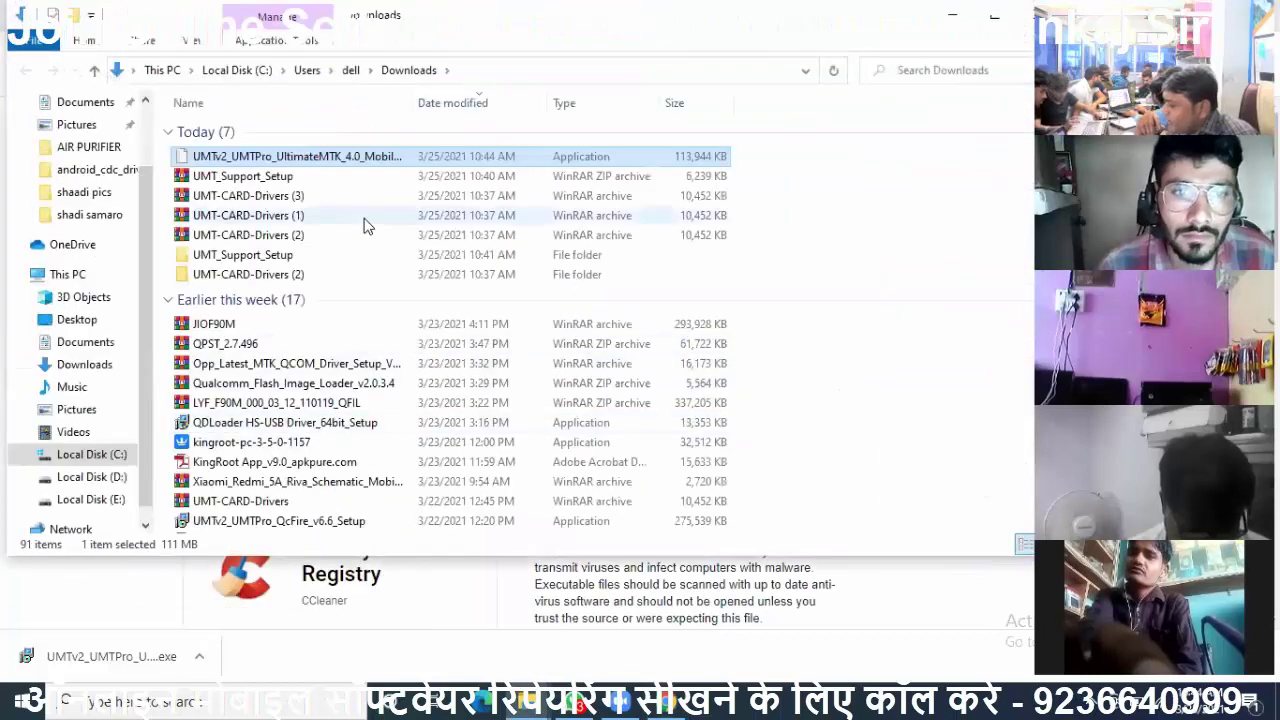
double_click(497, 158)
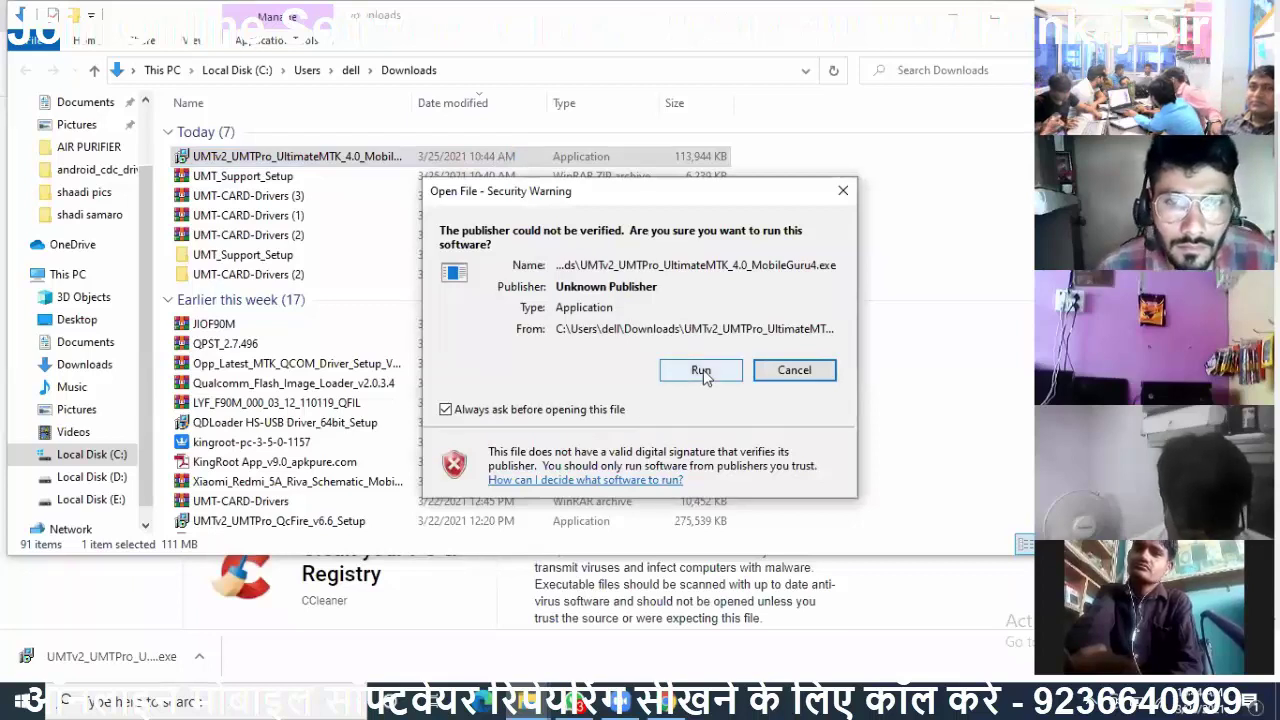
left_click(702, 371)
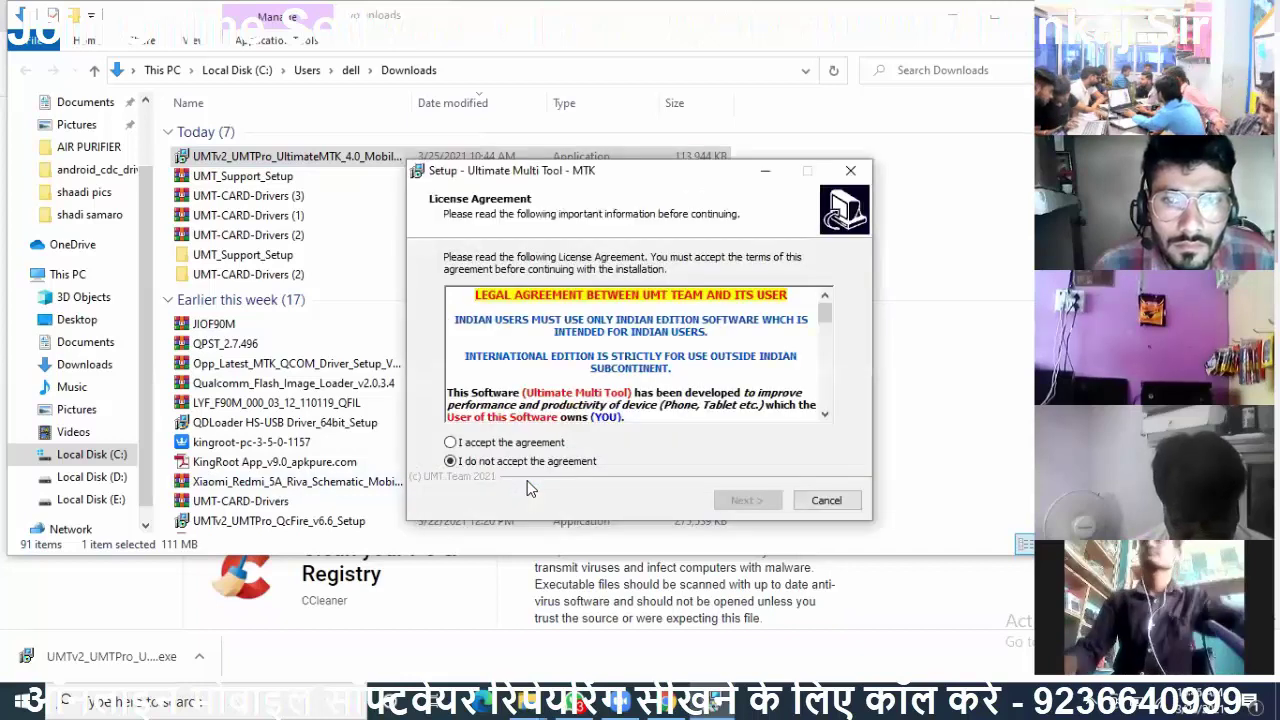
Step: Accept the Ultimate Multi Tool - MTK license and start the installation with desktop and Quick Launch shortcuts
left_click(530, 446)
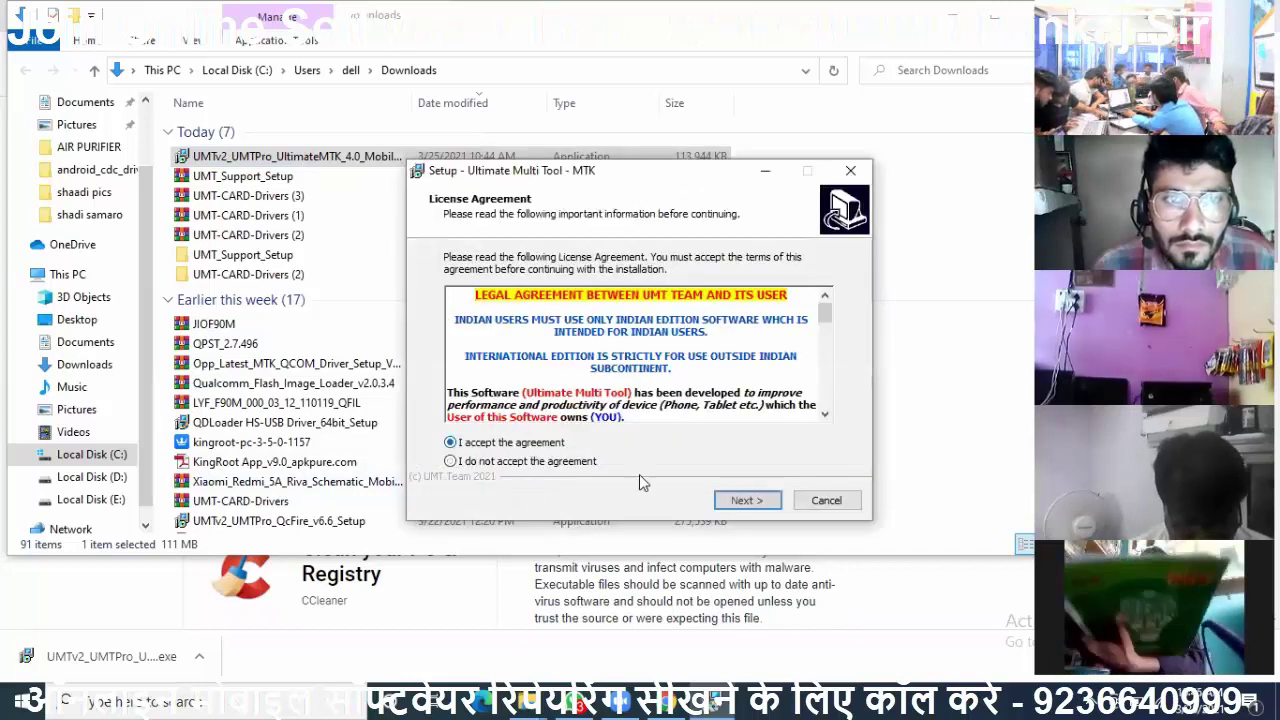
left_click(745, 500)
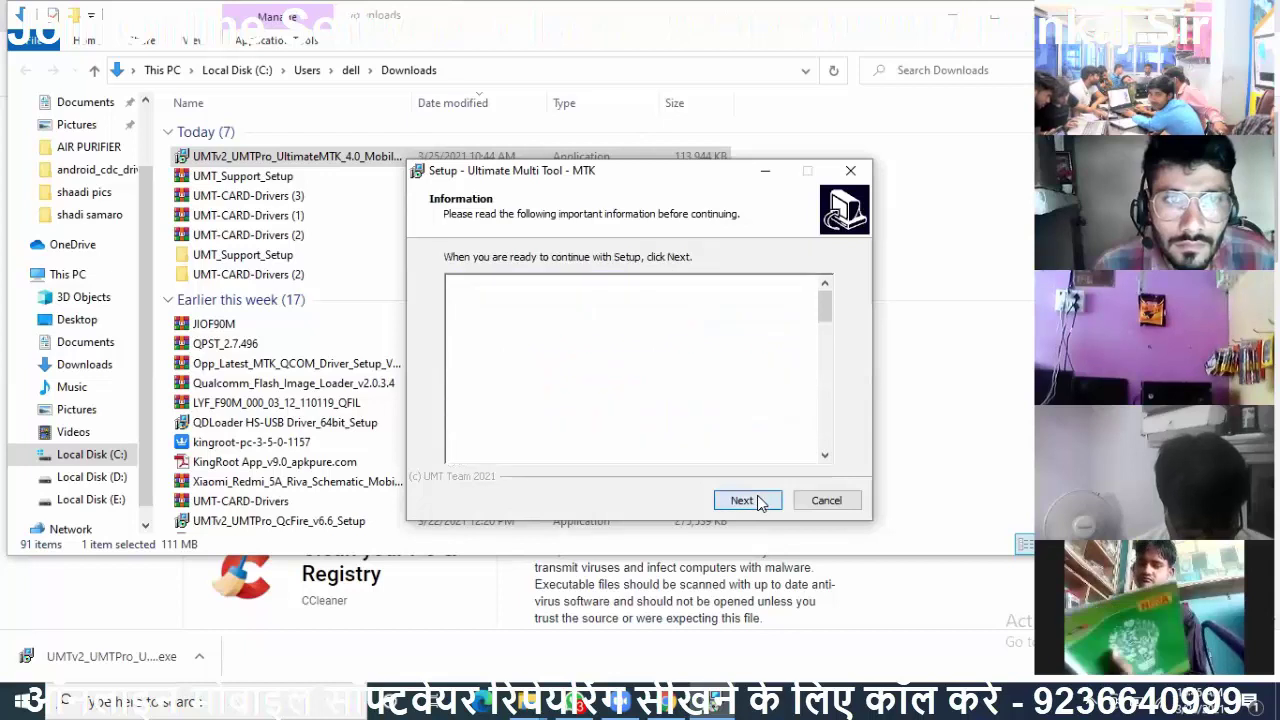
left_click(745, 500)
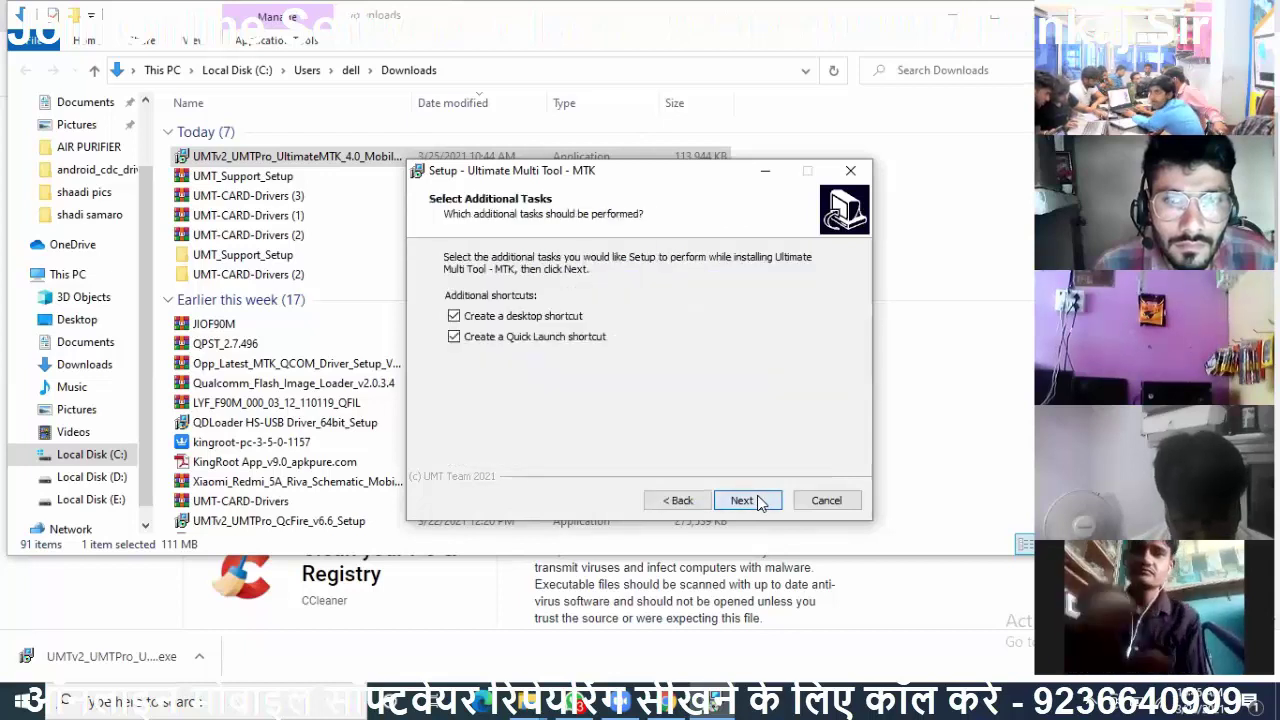
left_click(745, 500)
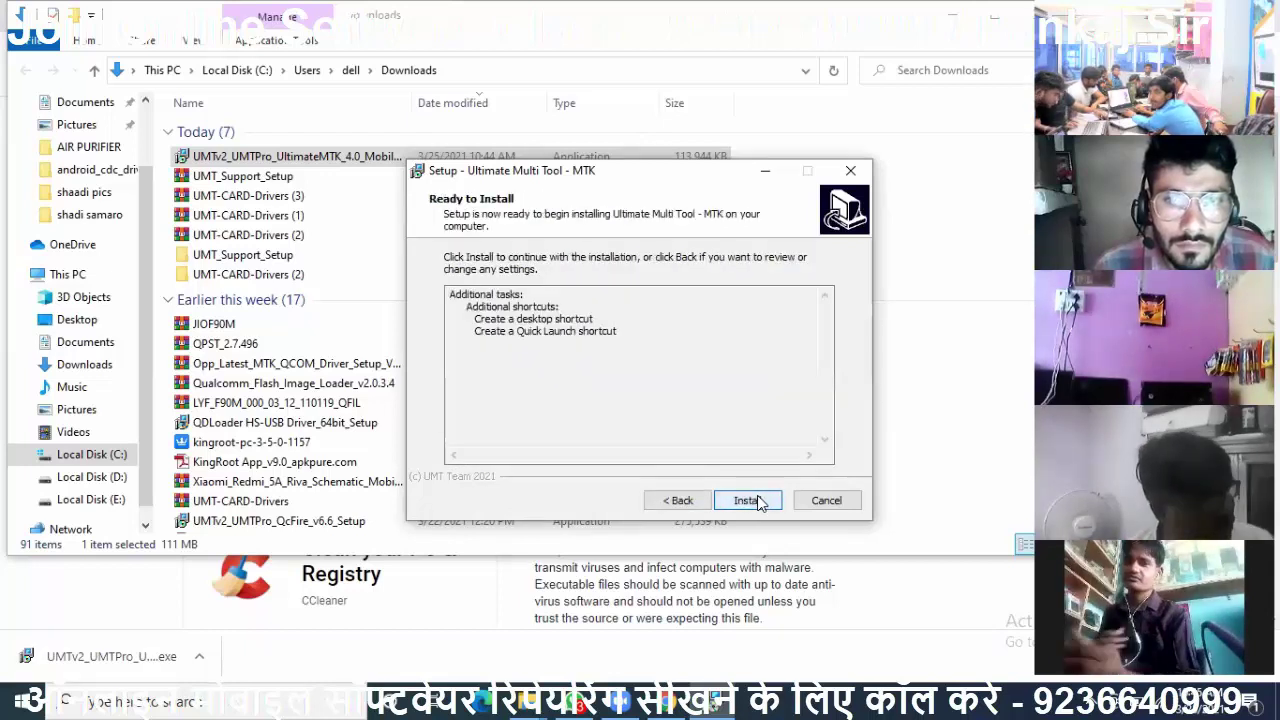
left_click(745, 500)
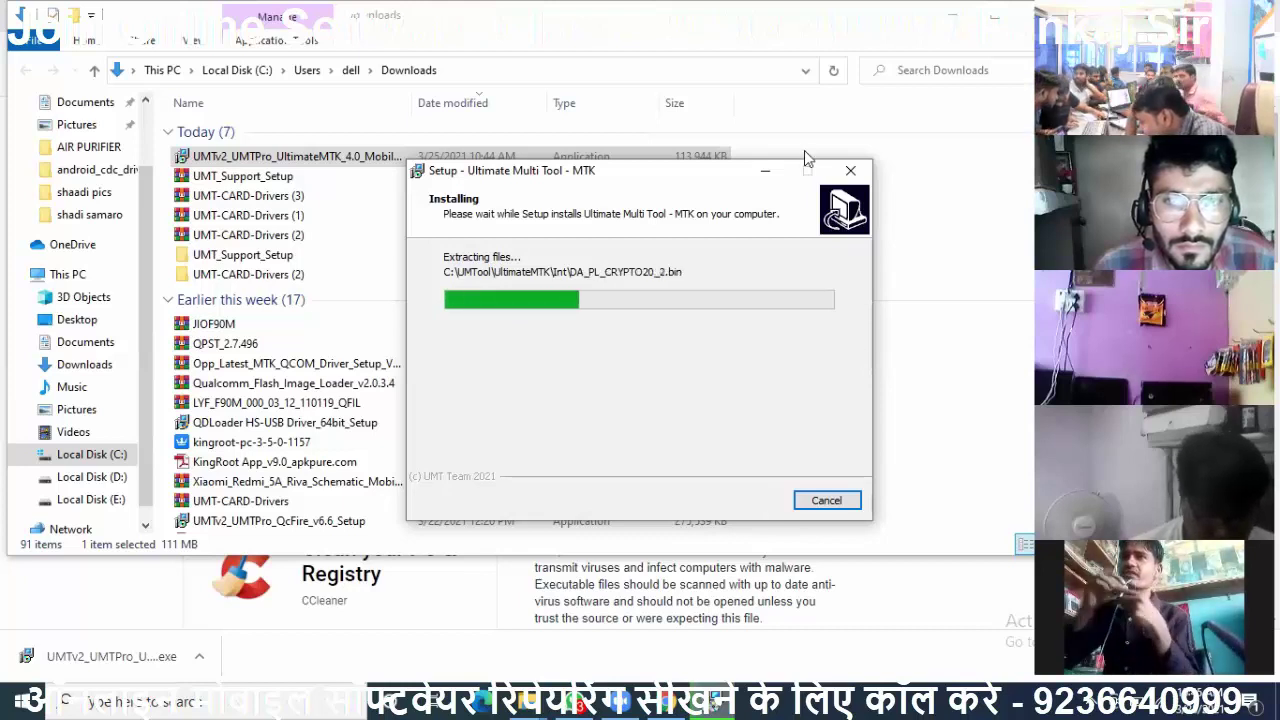
Step: Minimize the setup and Downloads windows and close the extra browser tabs, keeping the first MobileGuru4 tab
left_click(778, 172)
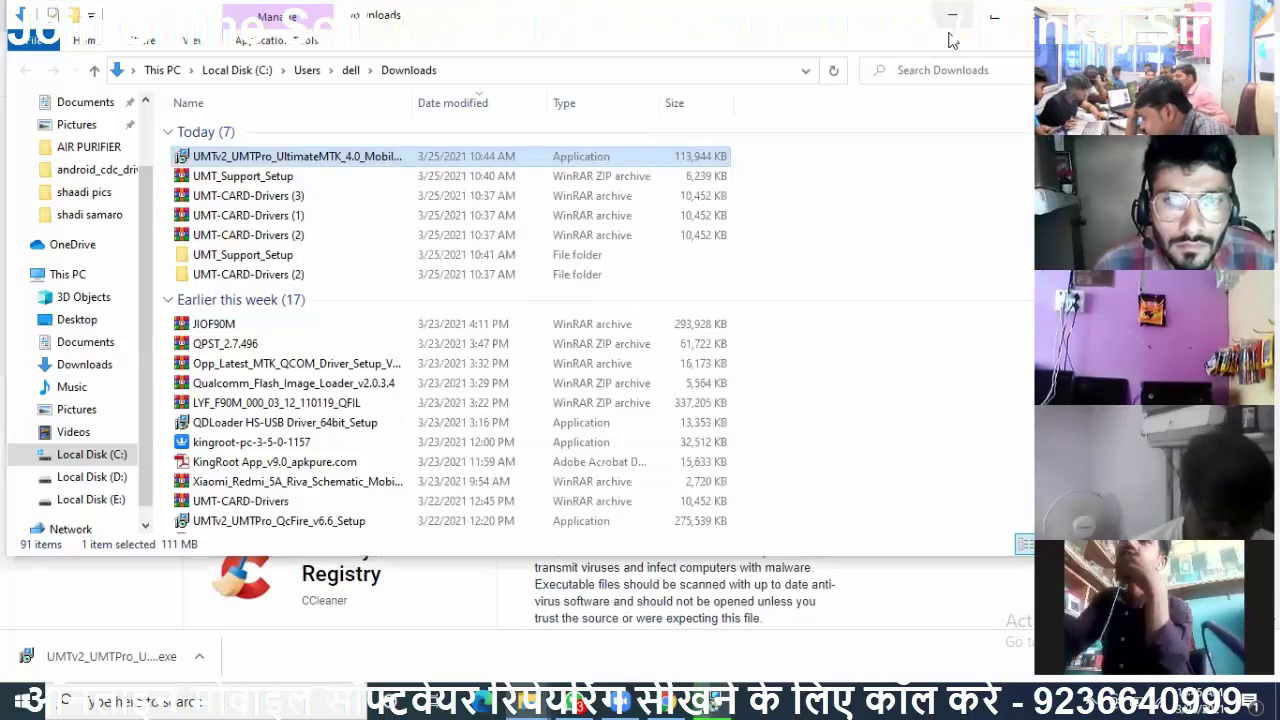
left_click(951, 16)
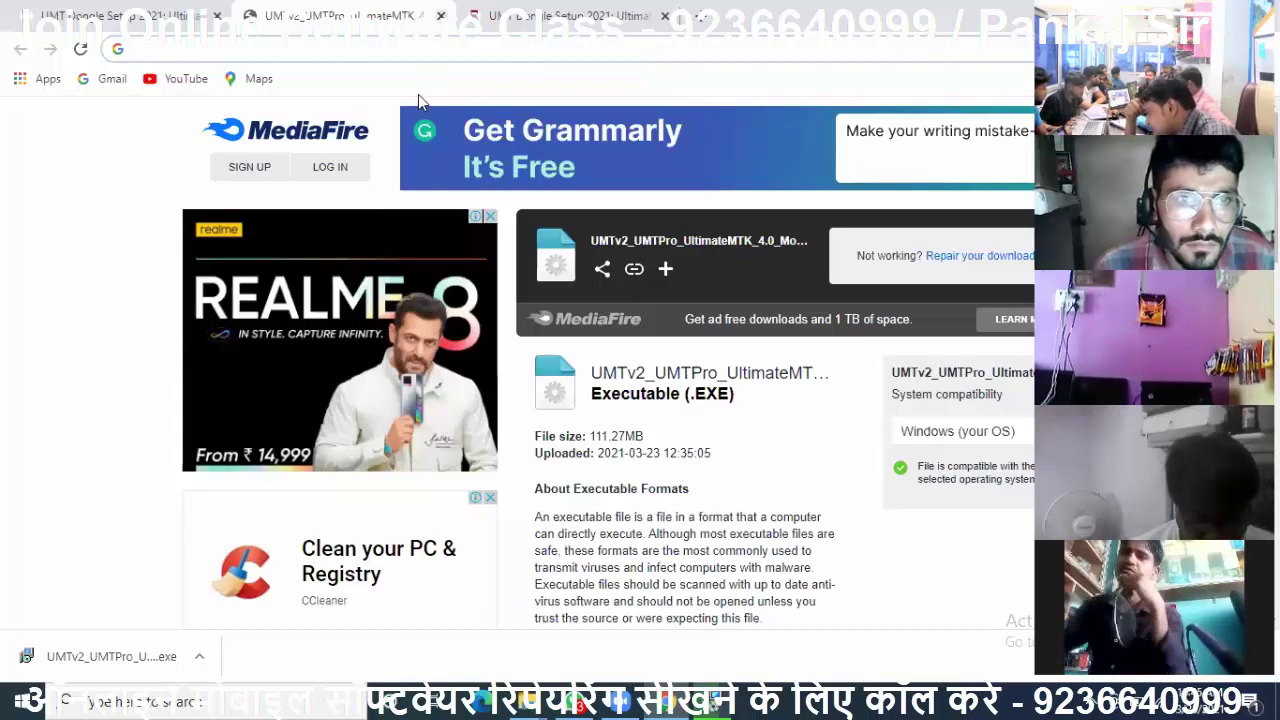
key("ctrl+w")
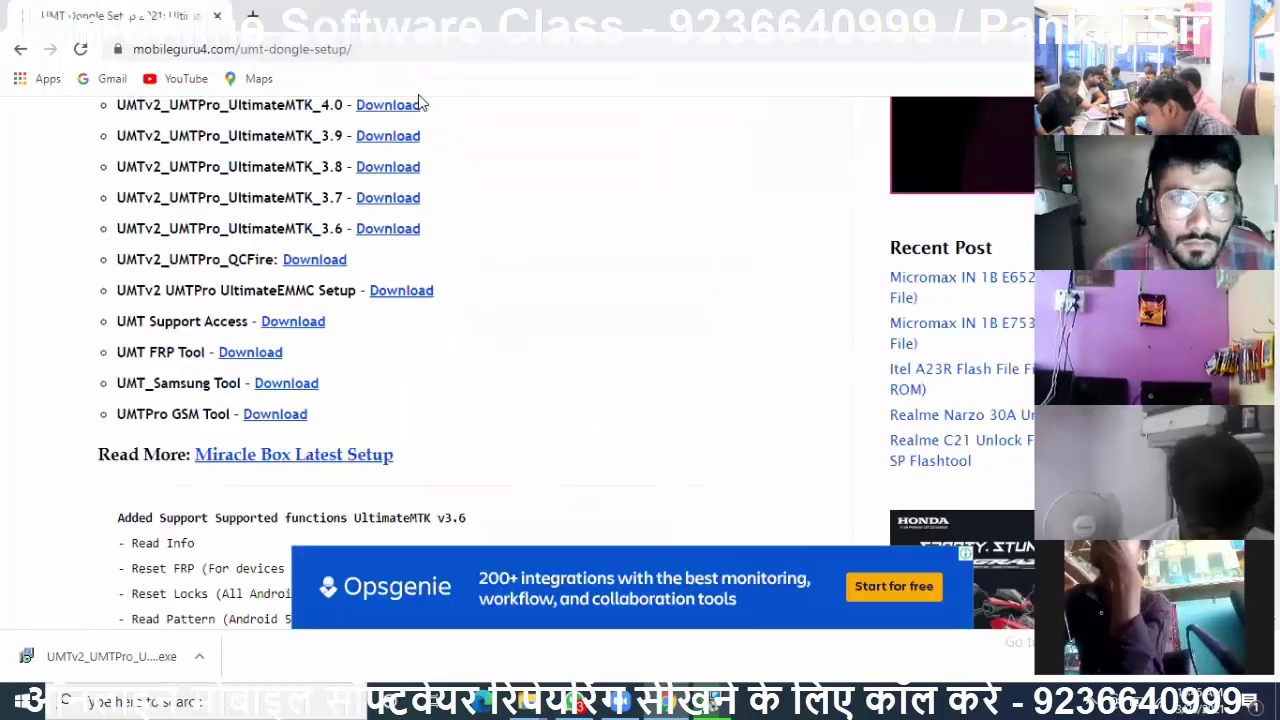
Step: Return to the Google results for "umt mtk tool" and clear the search query
left_click(20, 50)
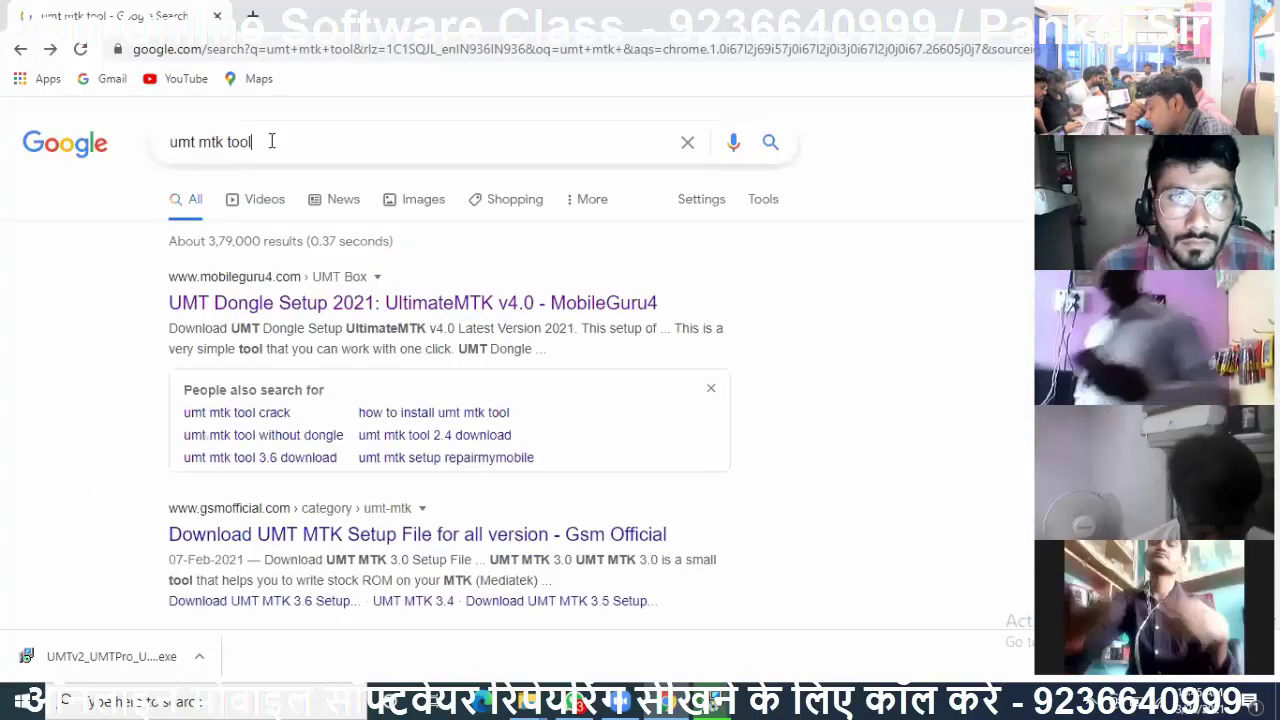
key("ctrl+a")
key("BackSpace")
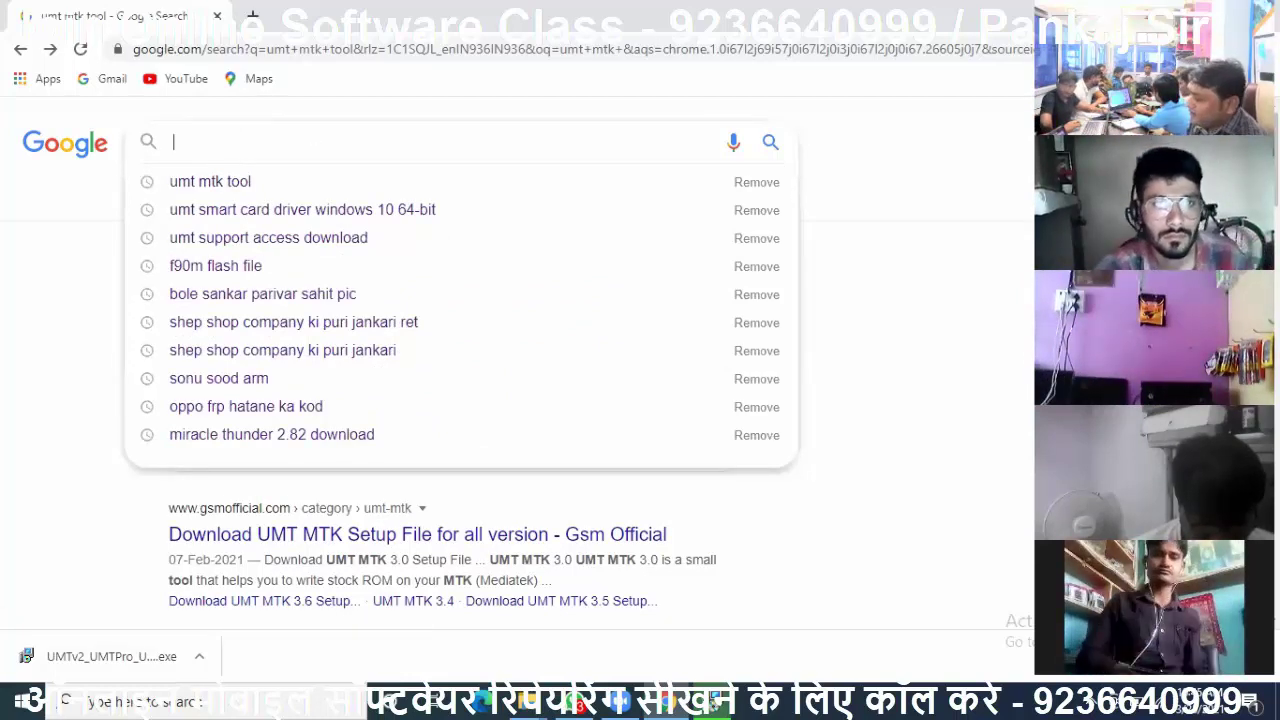
Step: Exit the LibUSB-Win32 setup without installing it, and finish the Ultimate Multi Tool - MTK setup wizard
key("super+d")
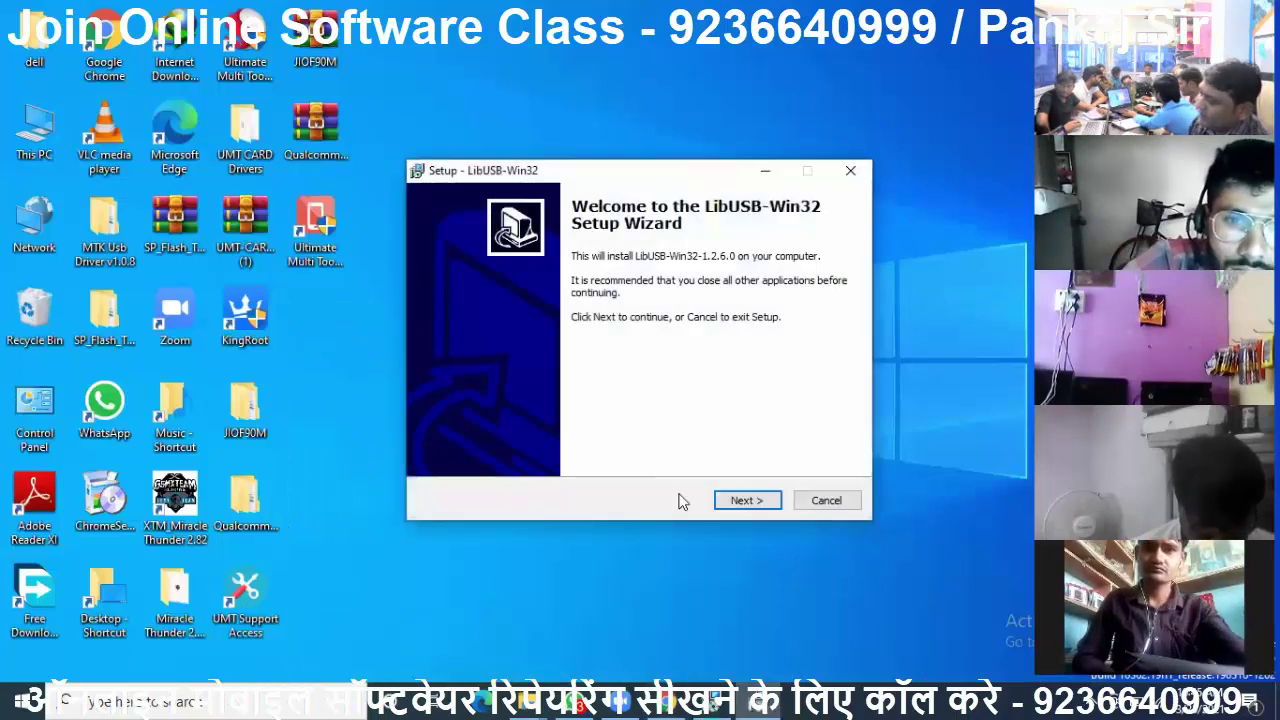
left_click(750, 502)
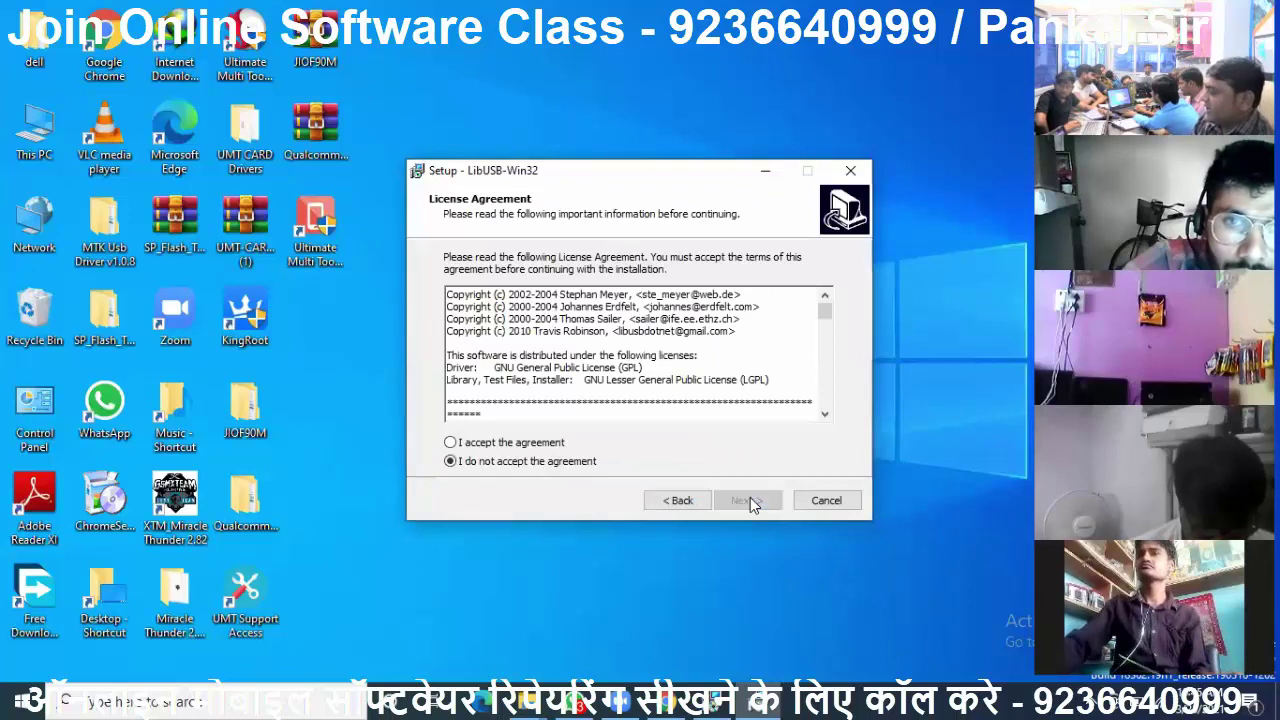
left_click(521, 444)
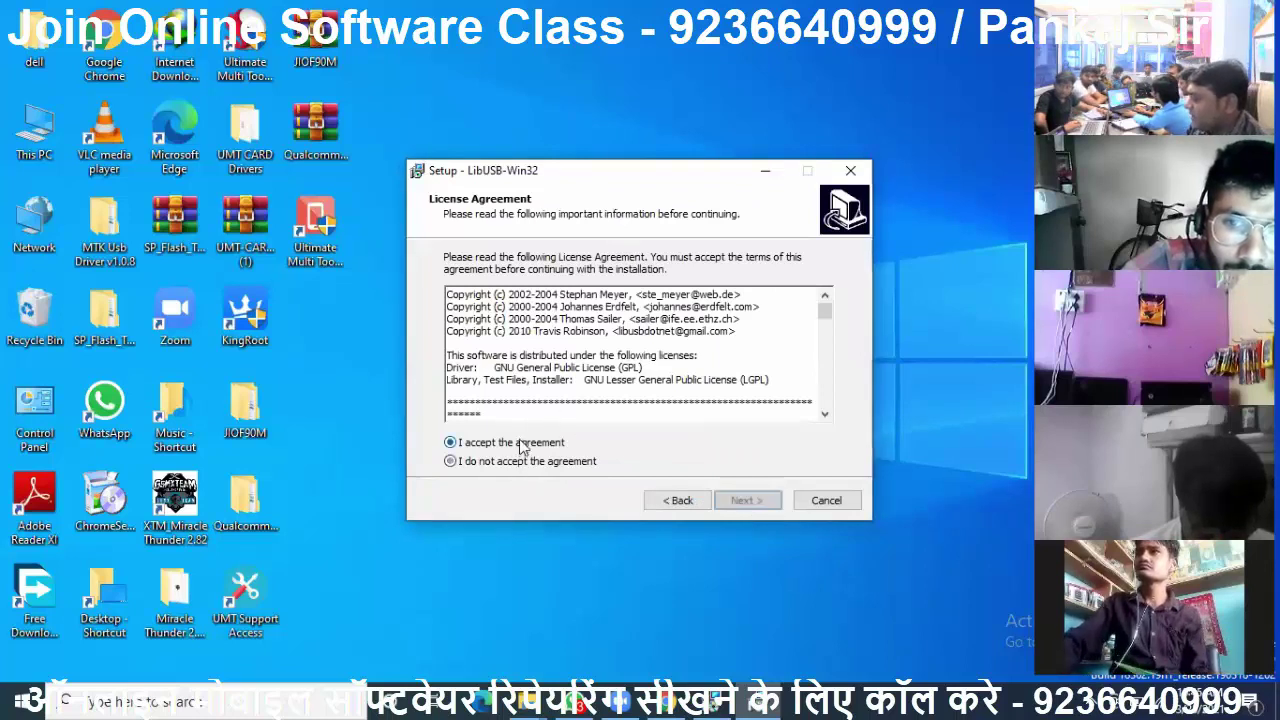
left_click(848, 508)
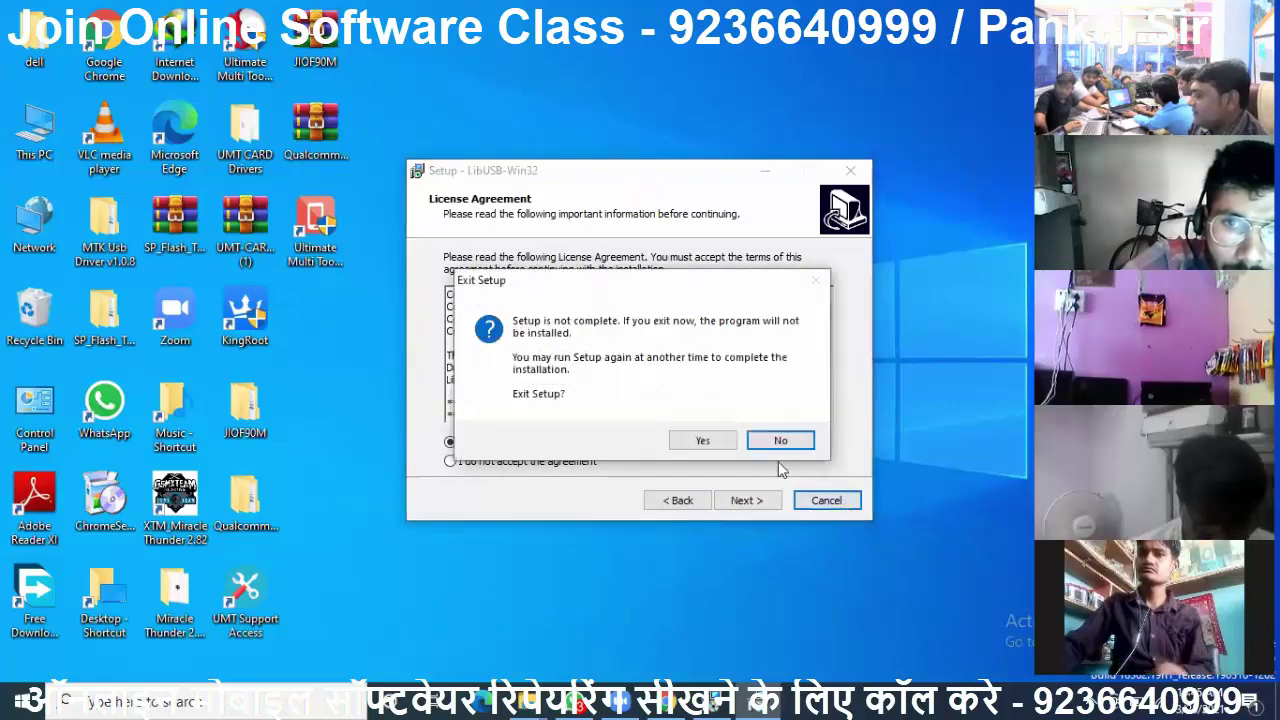
left_click(705, 441)
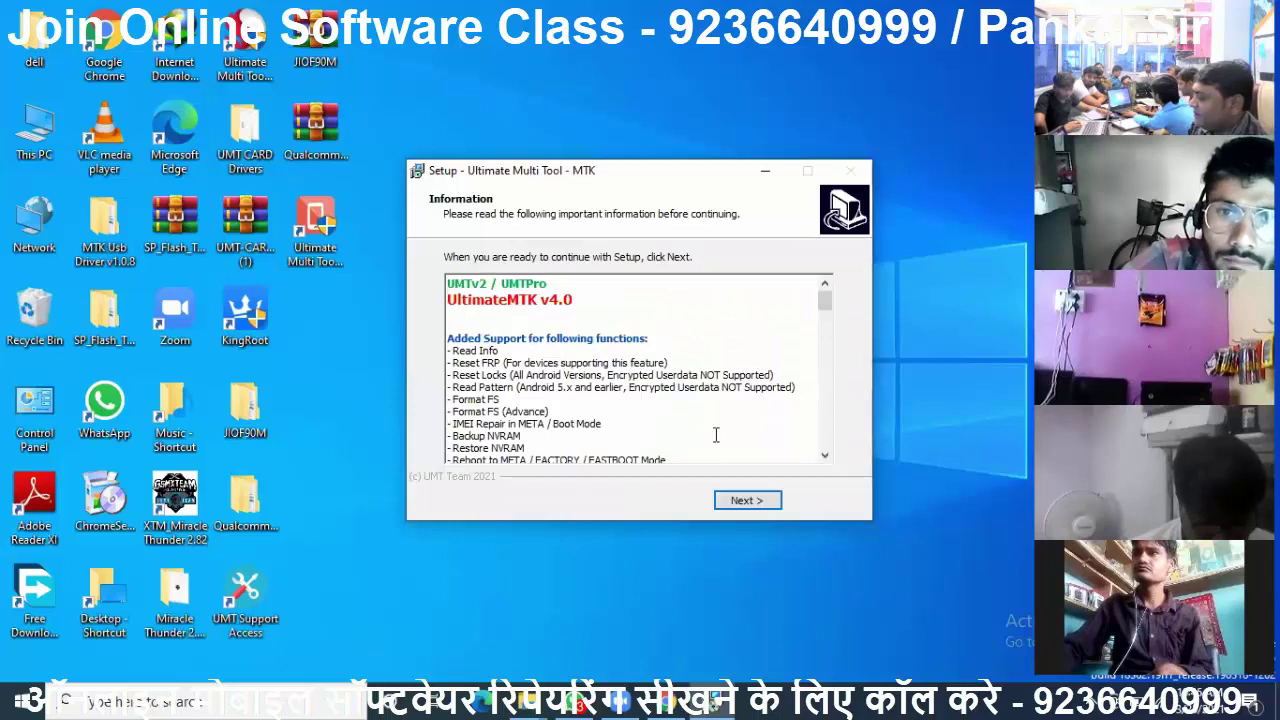
left_click(758, 500)
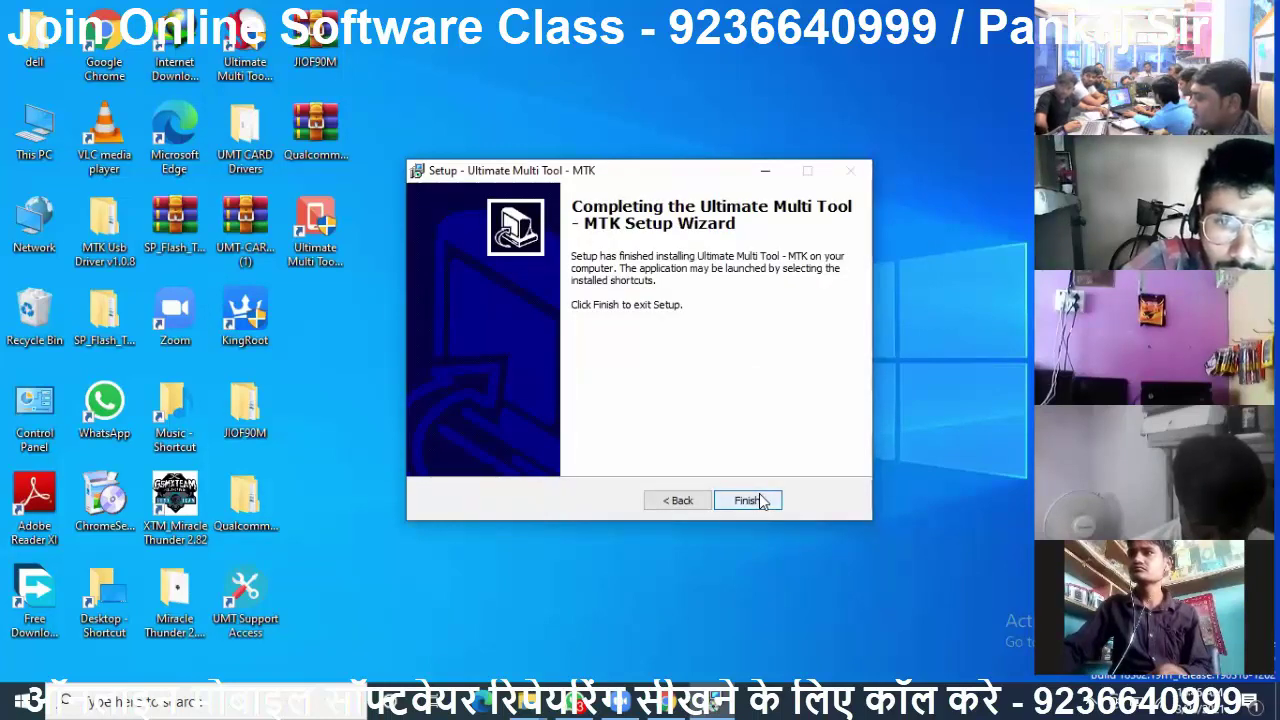
left_click(749, 500)
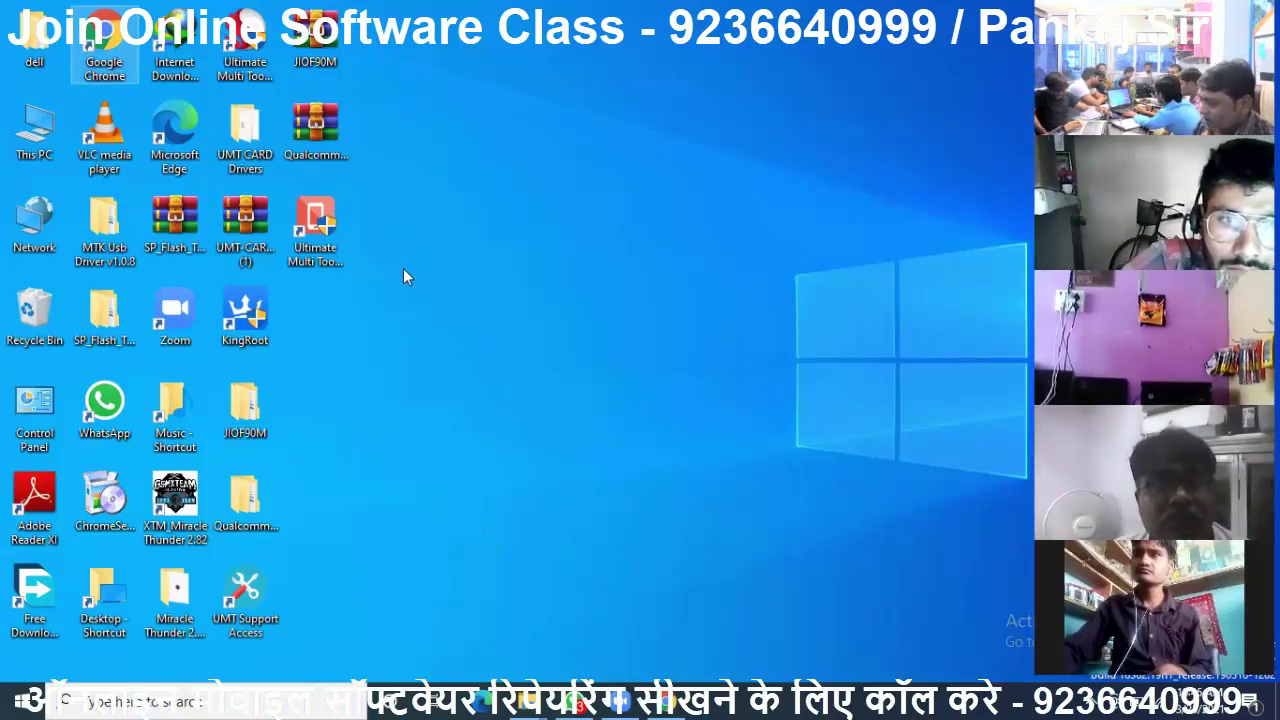
Step: Try to launch Ultimate Multi Tool - MTK from its desktop shortcut and dismiss the system error dialog
left_click(313, 243)
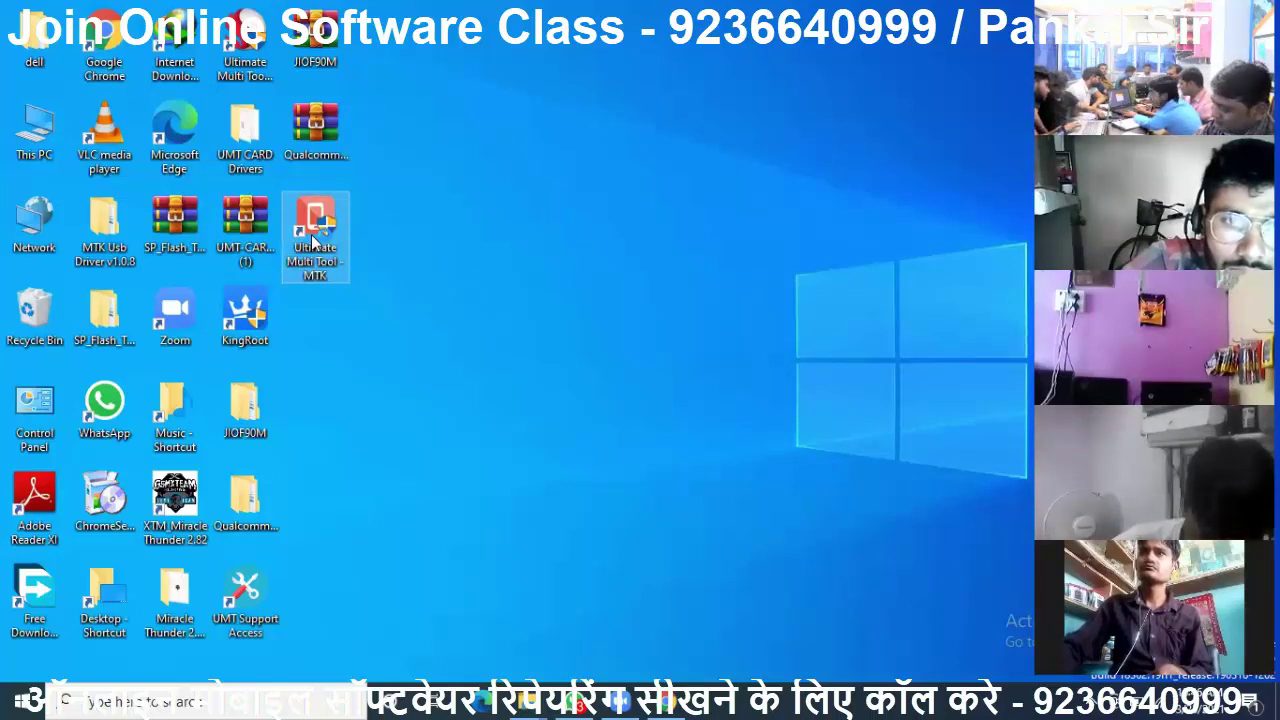
double_click(313, 243)
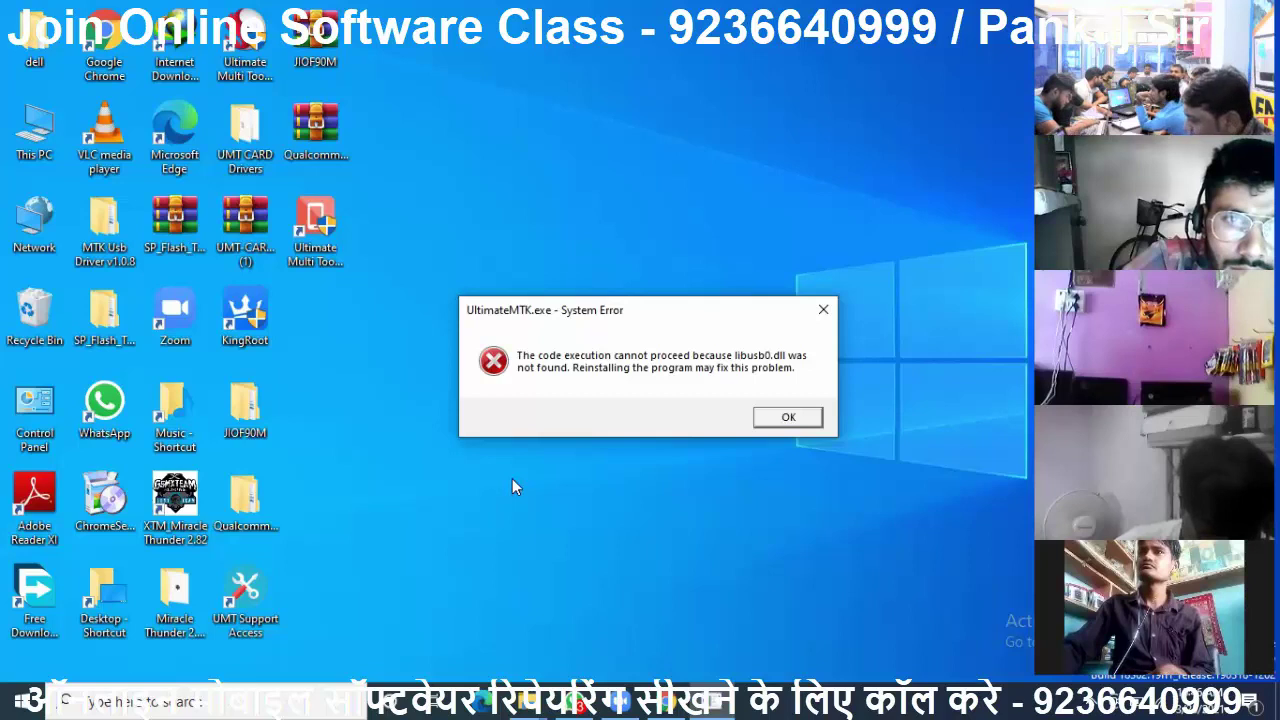
left_click(821, 313)
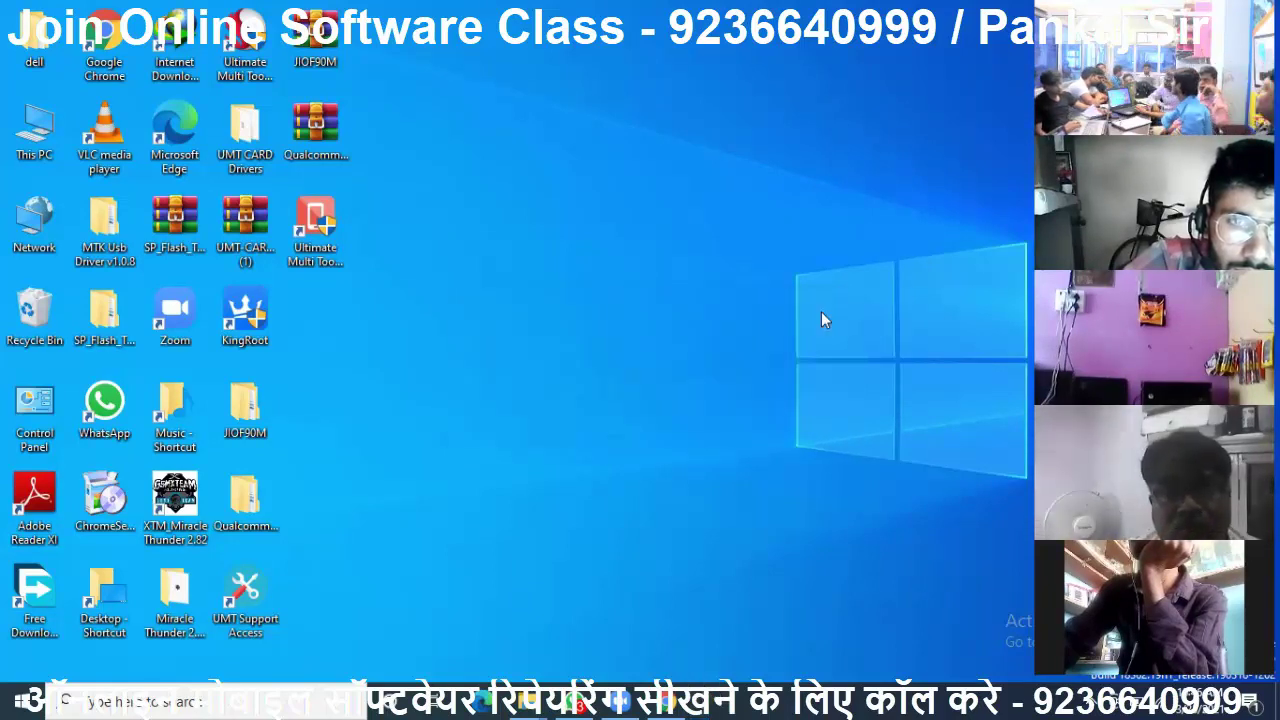